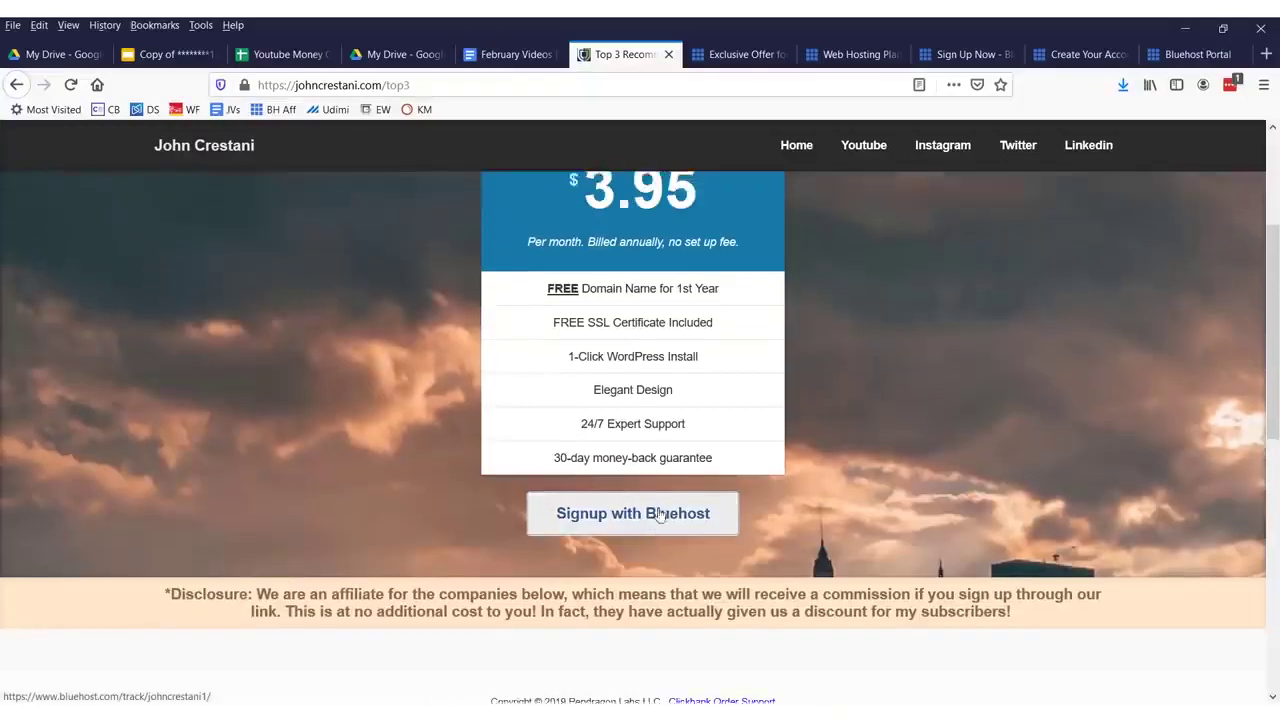
Open Bluehost's exclusive $2.95/month offer from John Crestani's Top 3 hosting recommendations page.
left_click(655, 568)
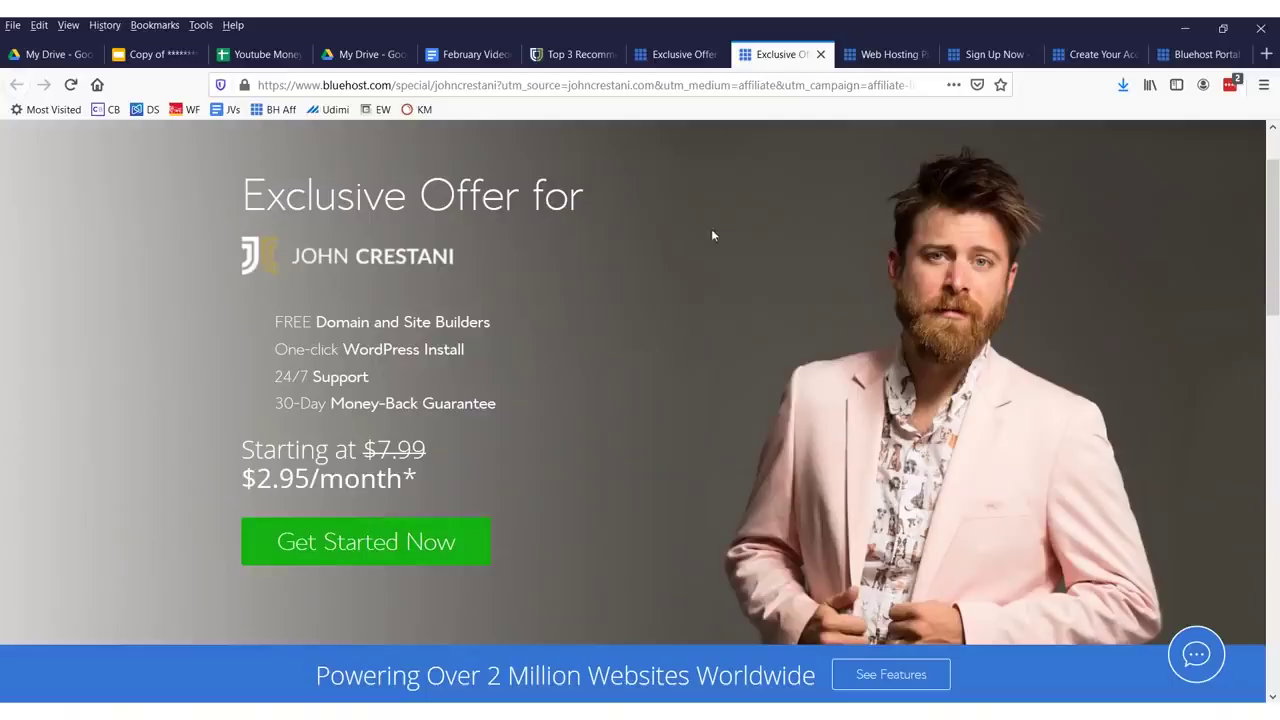
Review the basic, plus and choice plus plan comparison, then proceed to the domain setup step.
left_click(885, 54)
scroll(460, 358, "down", 3)
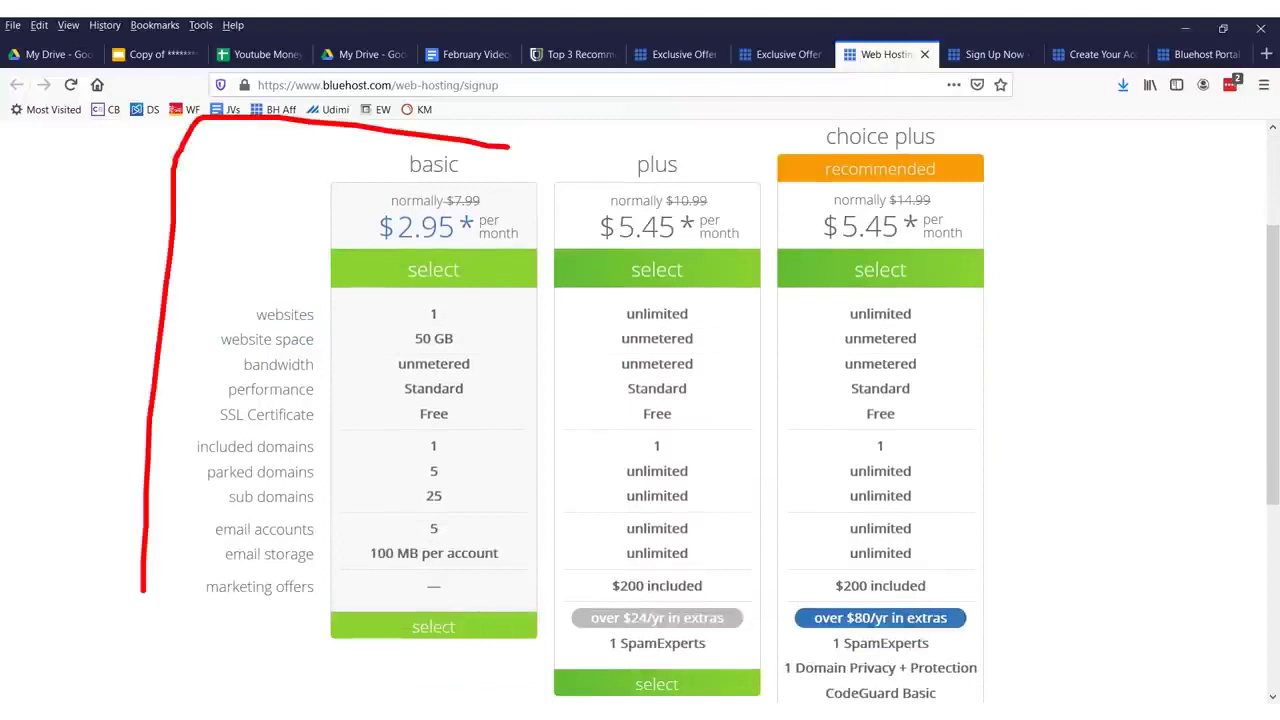
scroll(489, 467, "down", 6)
left_click(1013, 50)
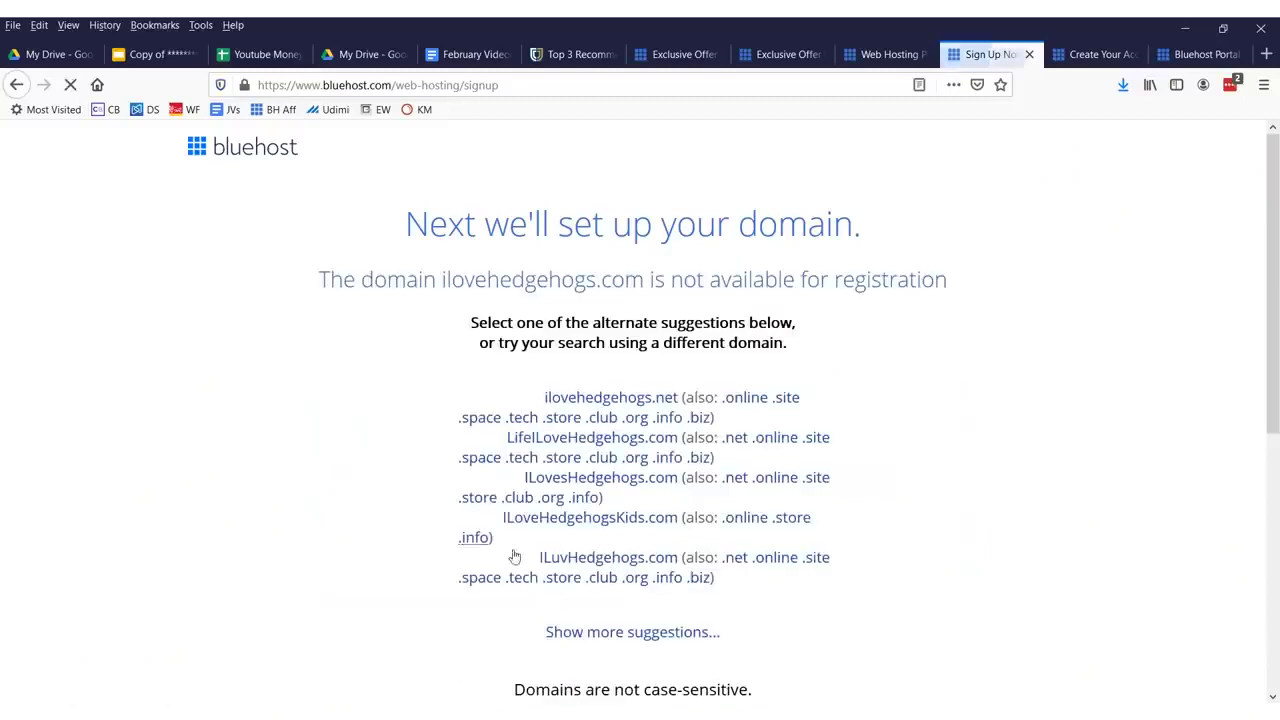
Register ilovehedgehogsdoyou.com as a new domain instead of the unavailable ilovehedgehogs.com.
left_click(17, 85)
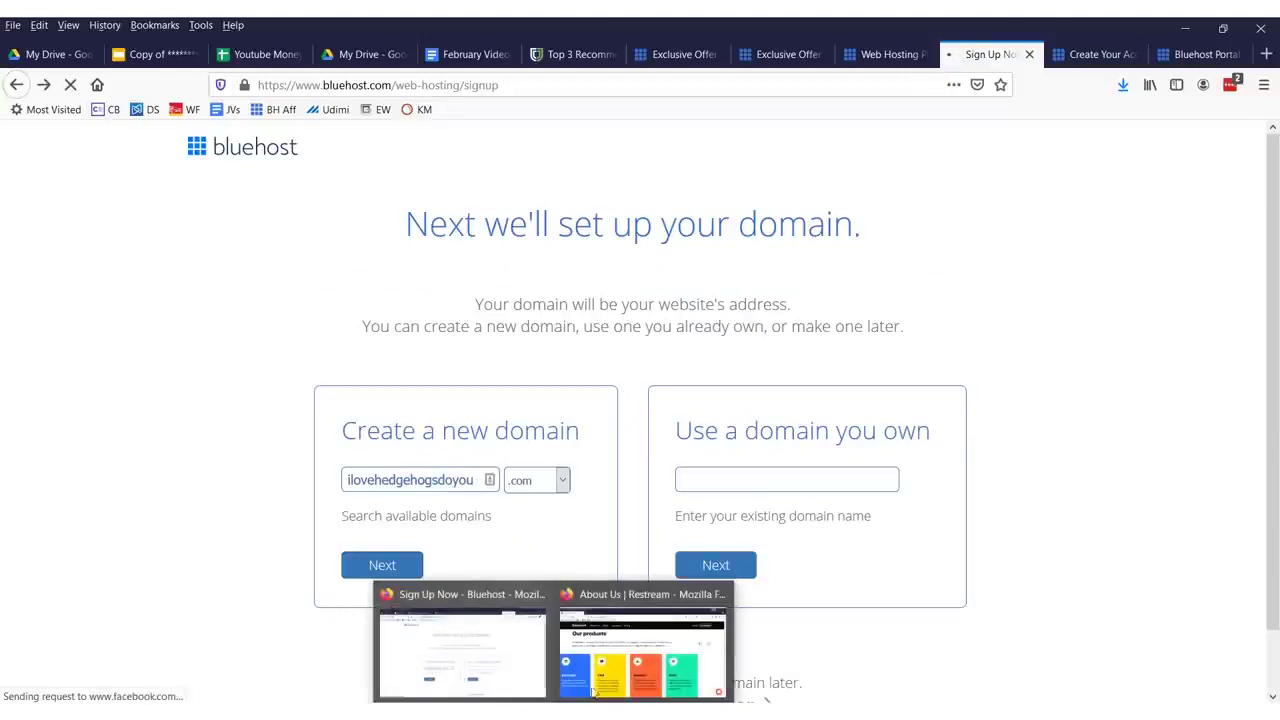
left_click_drag(372, 311, 823, 417)
Fill in account details, choose Basic 36 Month, drop Codeguard and SiteLock, then pay and submit.
scroll(691, 409, "down", 5)
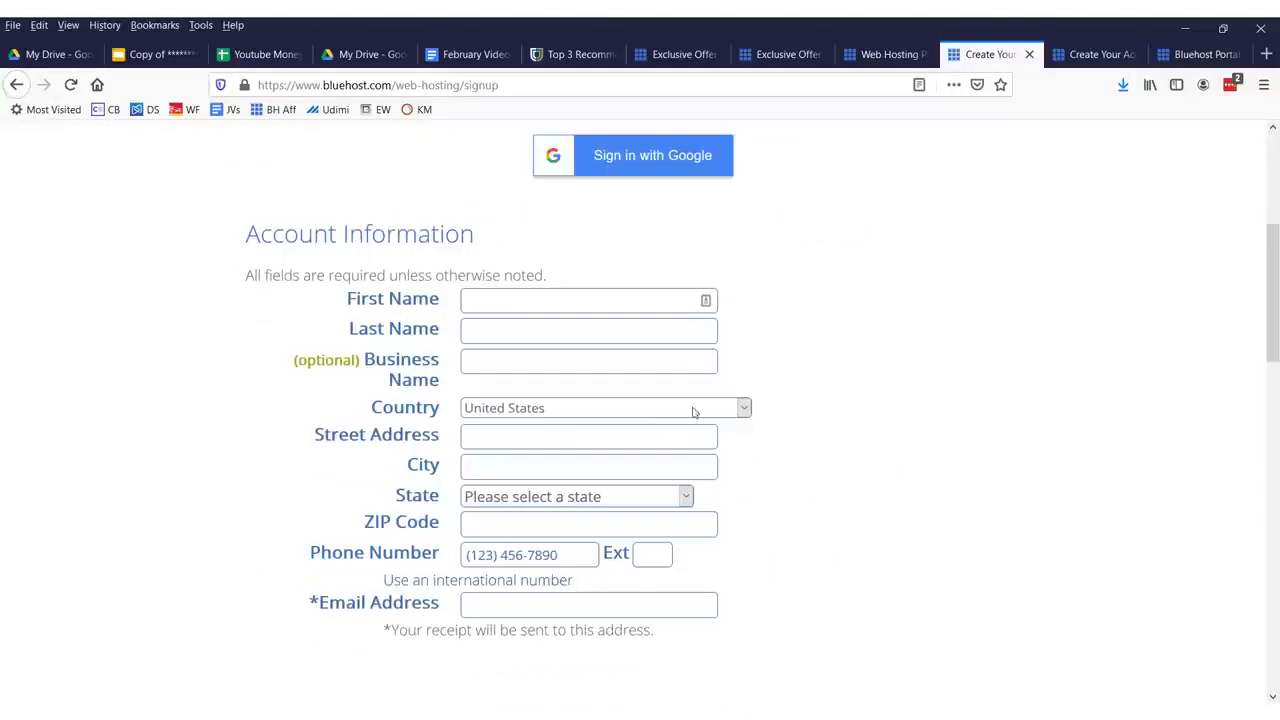
scroll(800, 371, "up", 5)
scroll(617, 453, "down", 4)
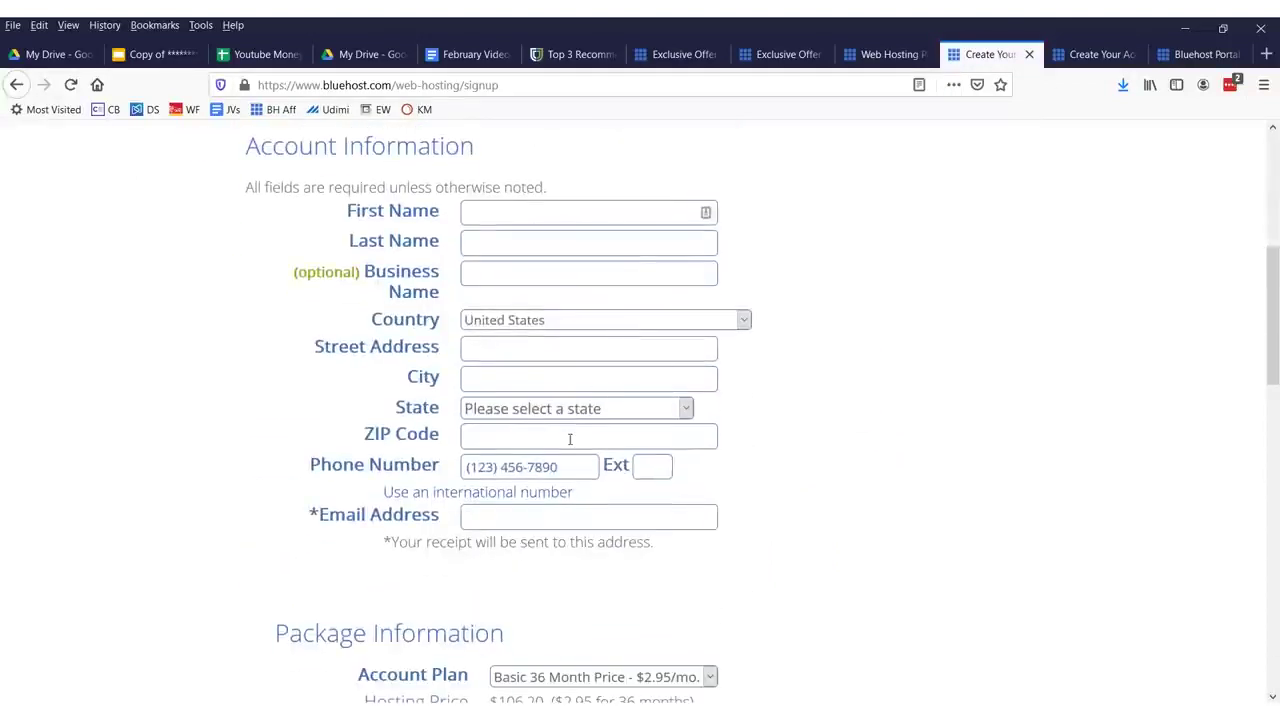
left_click_drag(495, 192, 571, 263)
left_click(793, 327)
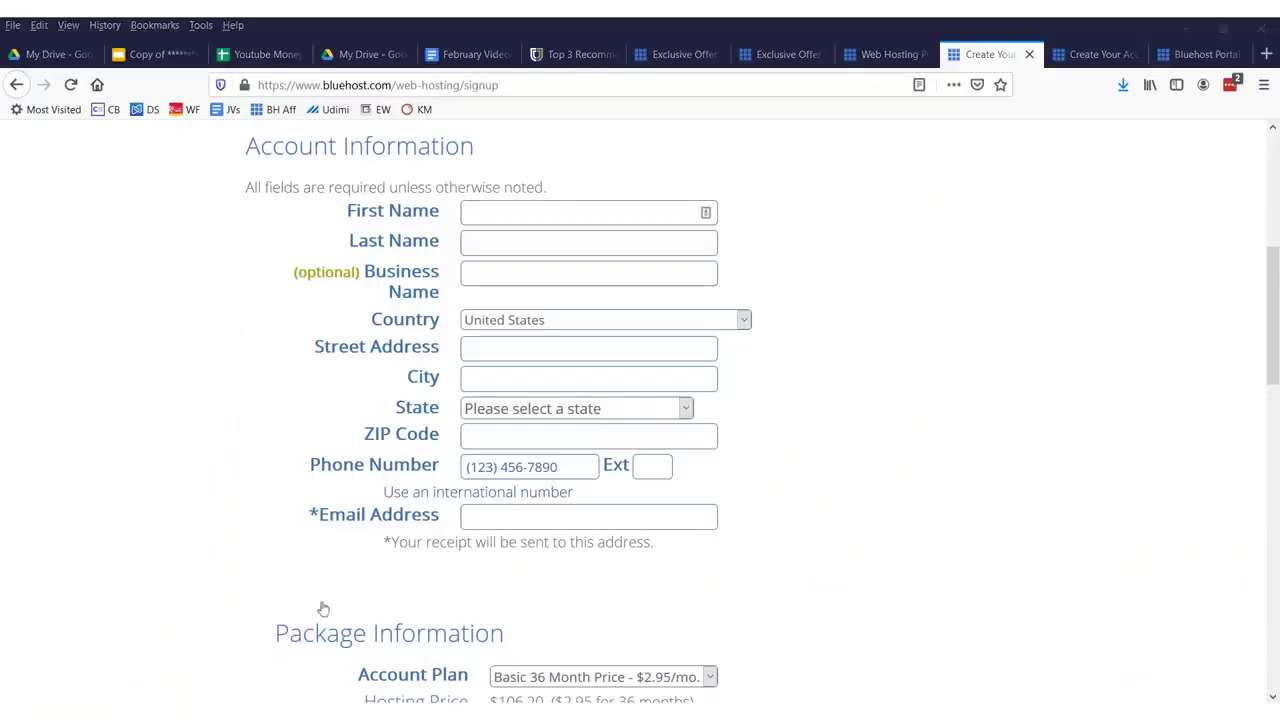
scroll(751, 523, "down", 2)
scroll(646, 414, "down", 3)
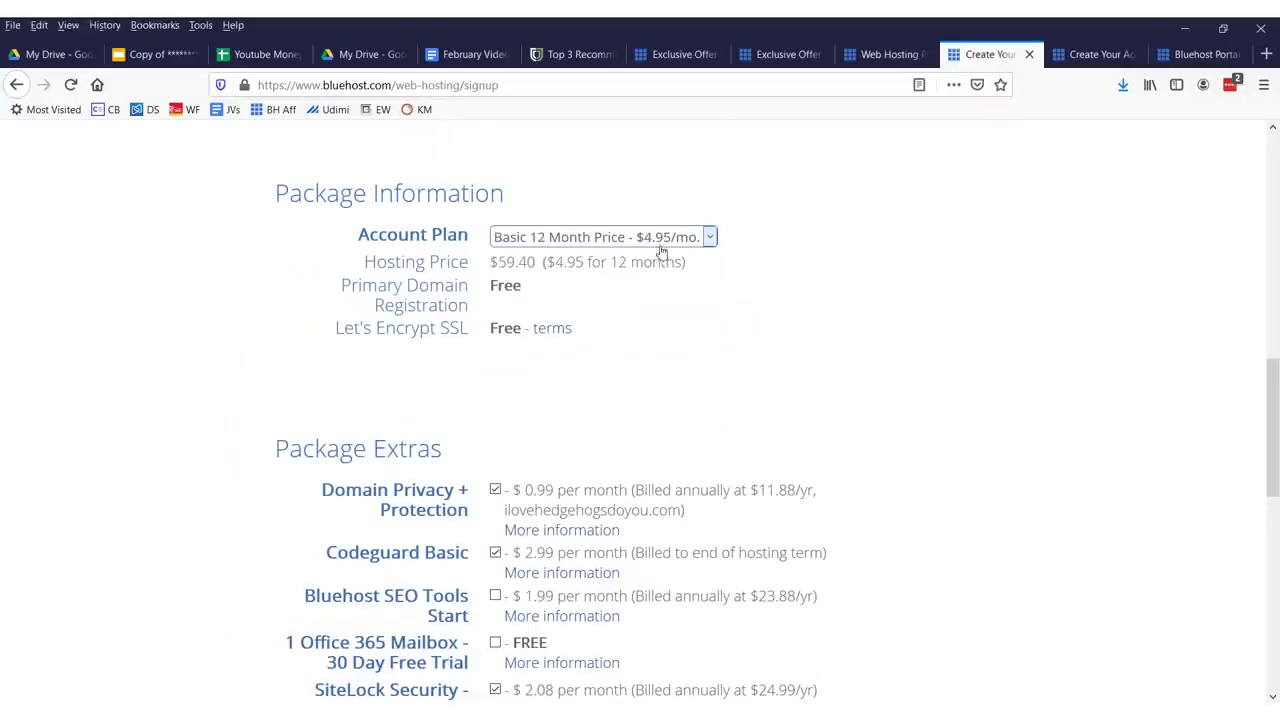
key("Escape")
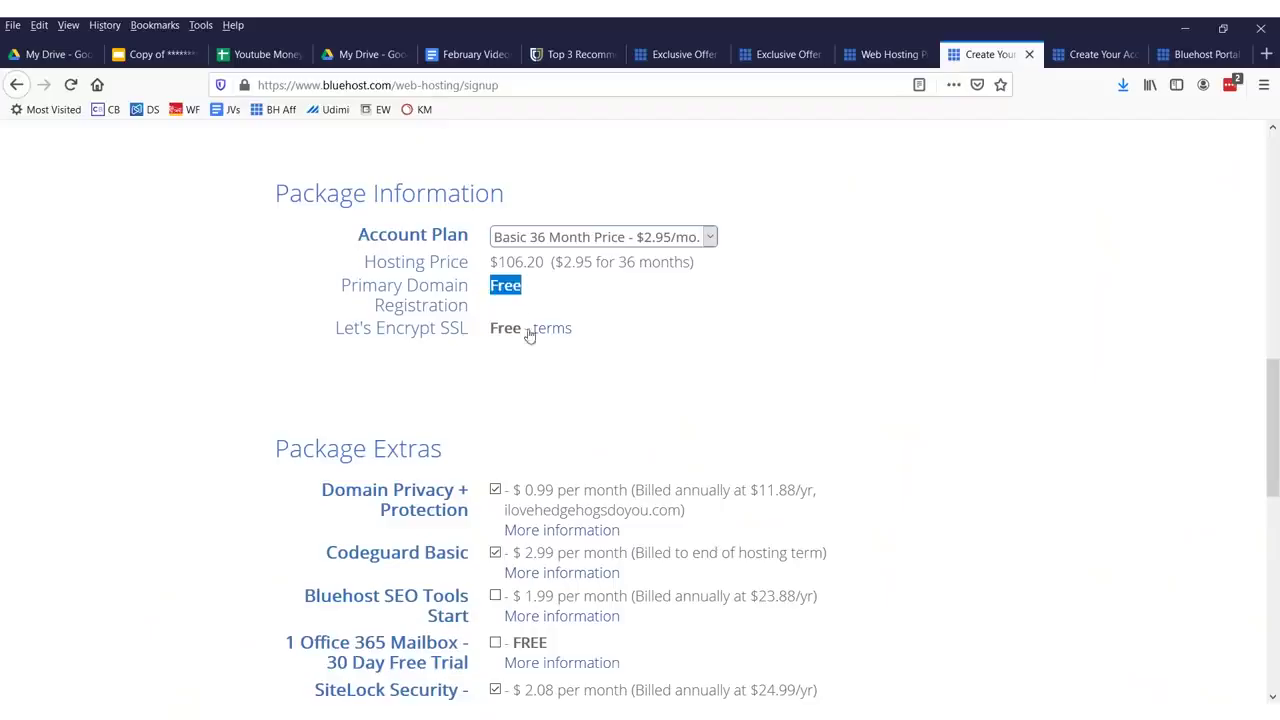
scroll(317, 216, "down", 5)
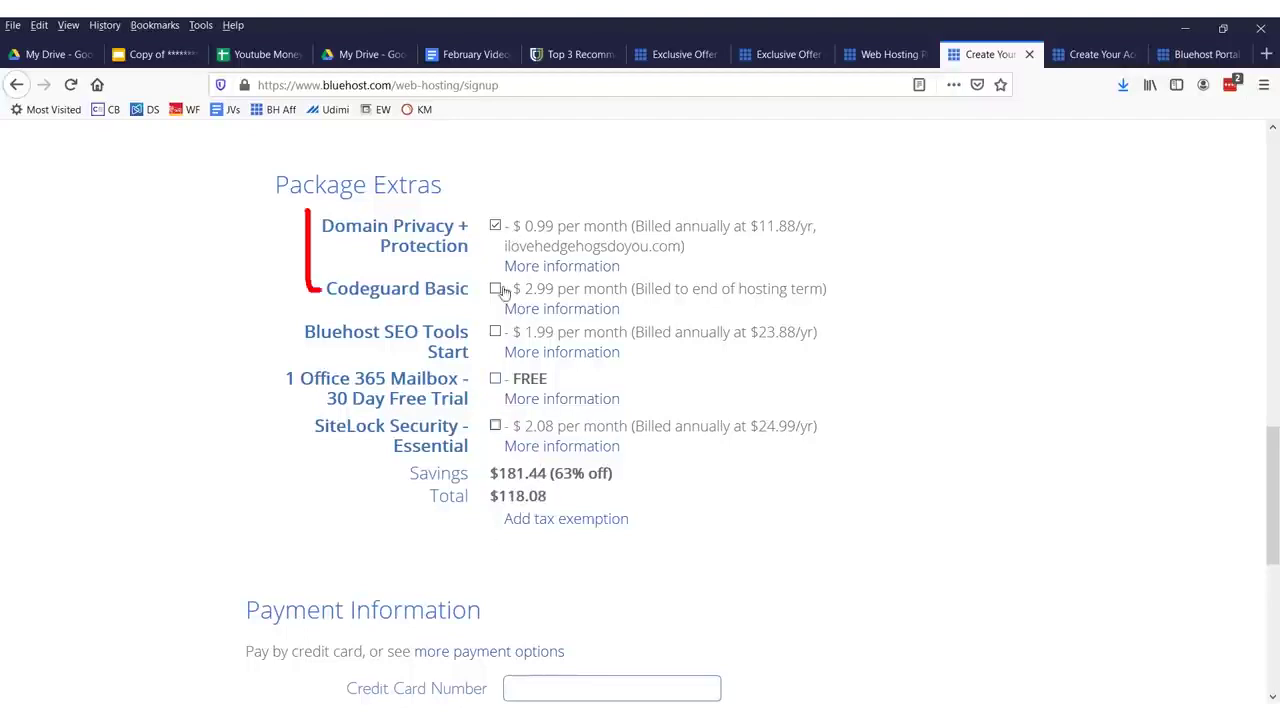
scroll(983, 532, "down", 5)
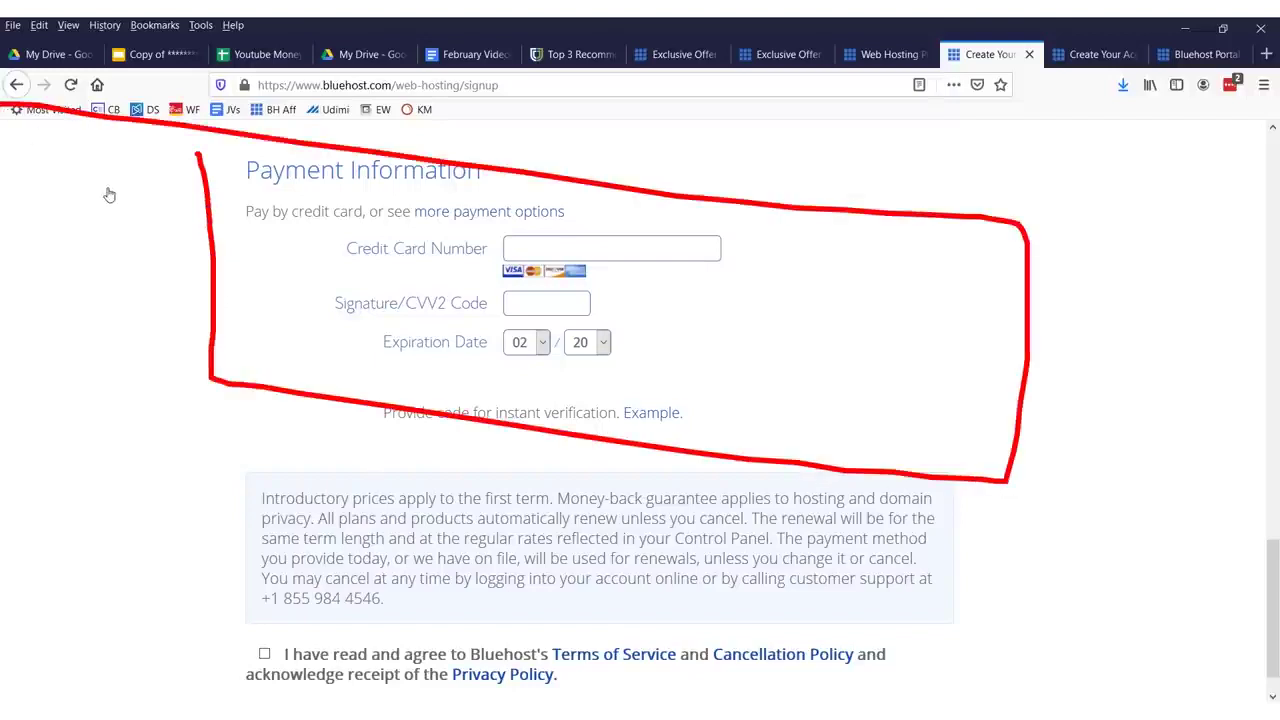
scroll(470, 389, "down", 1)
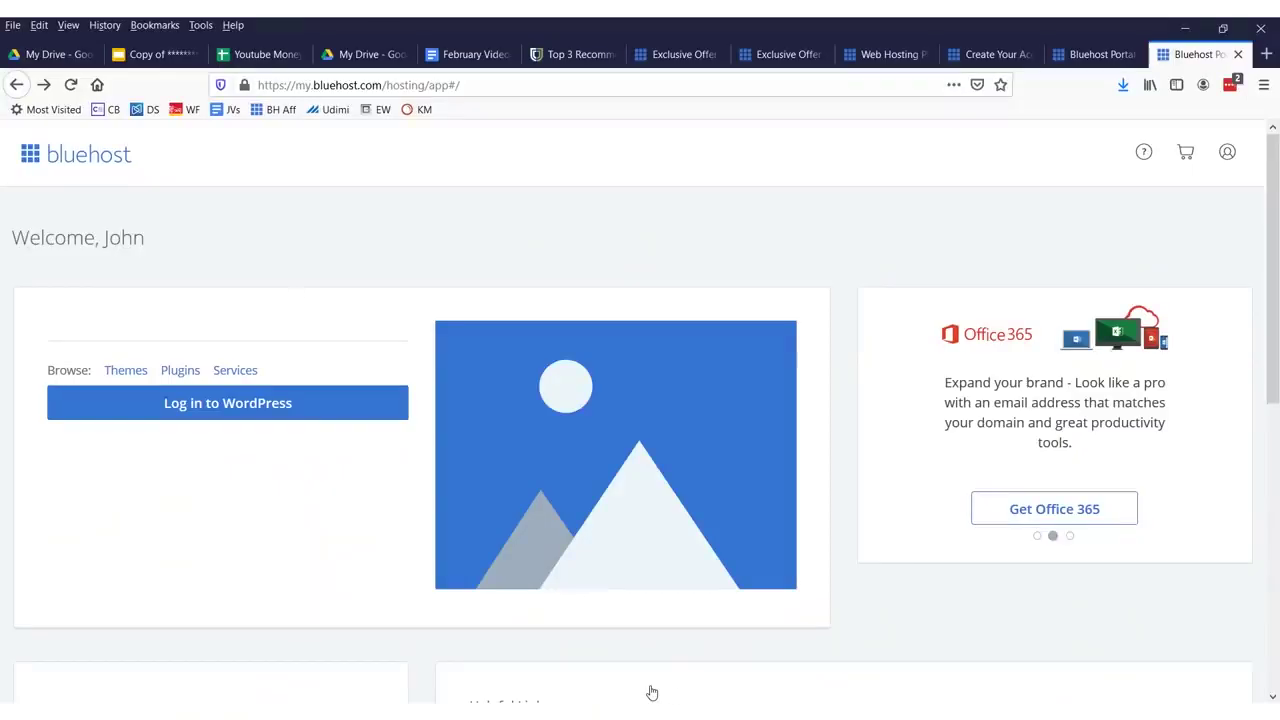
Open My Sites from the WordPress section of the dashboard's Helpful Links.
scroll(520, 329, "down", 3)
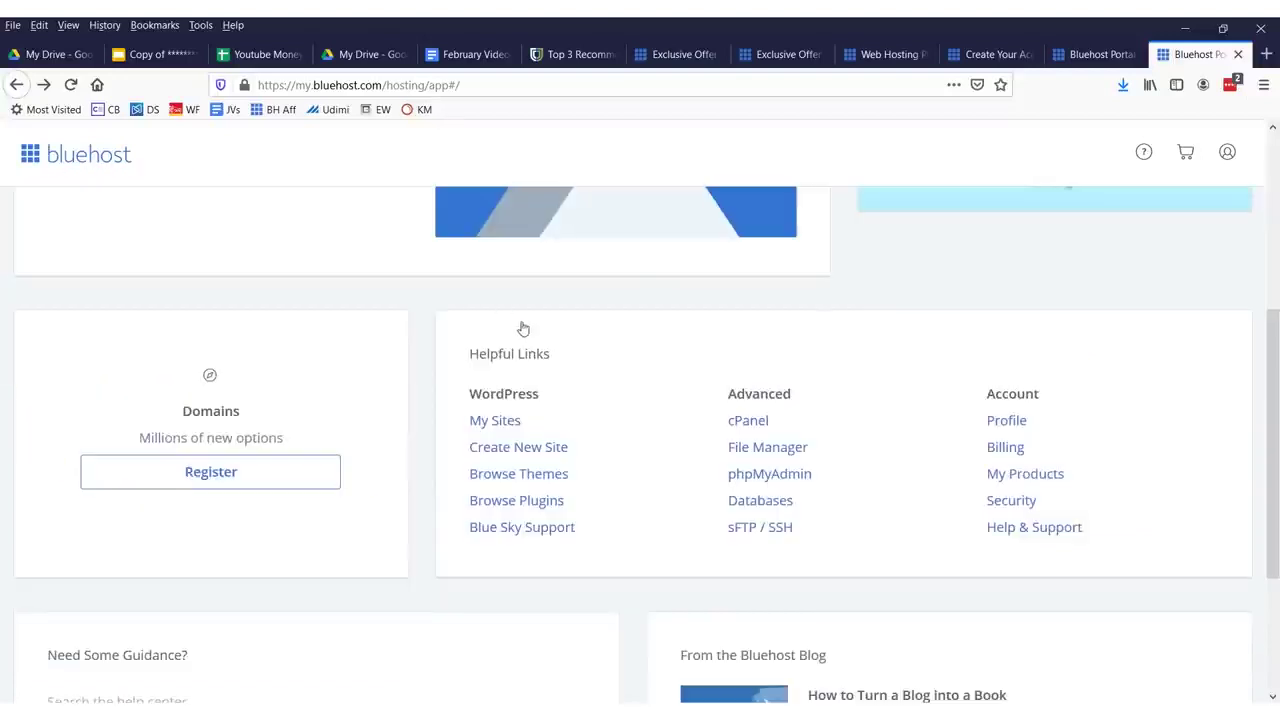
scroll(526, 323, "up", 3)
scroll(526, 246, "down", 5)
scroll(540, 308, "up", 1)
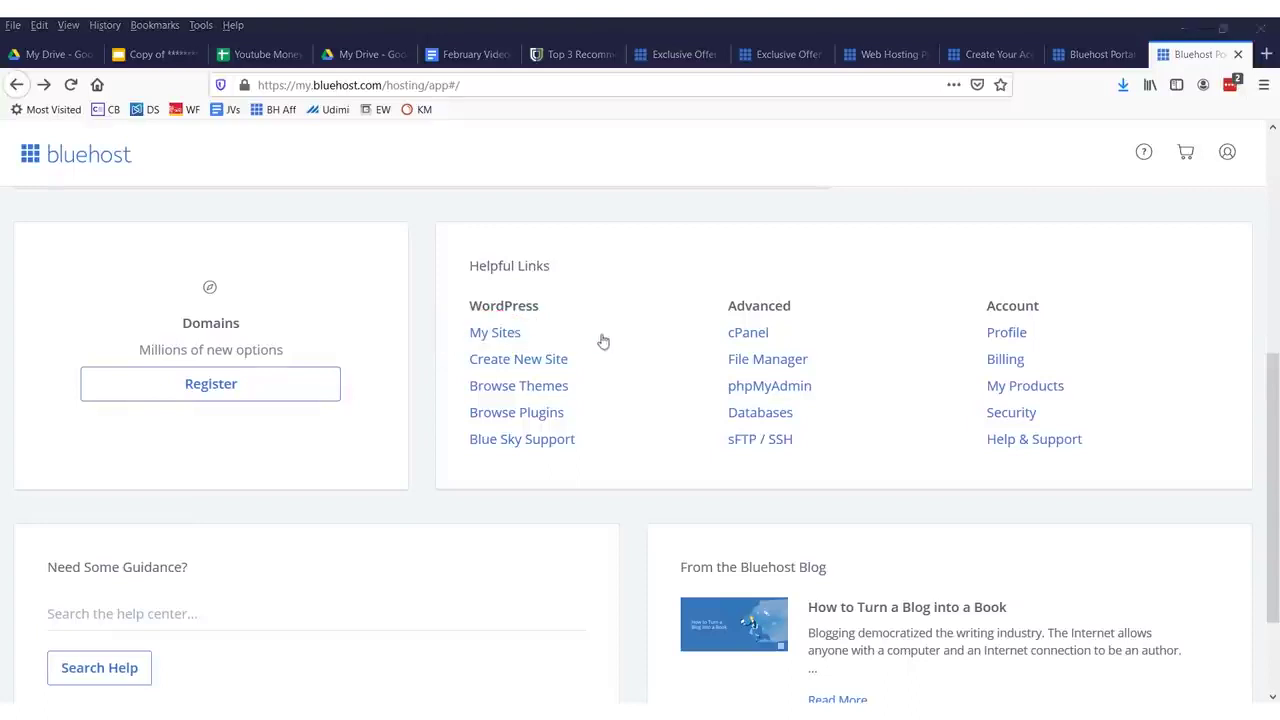
left_click(472, 334)
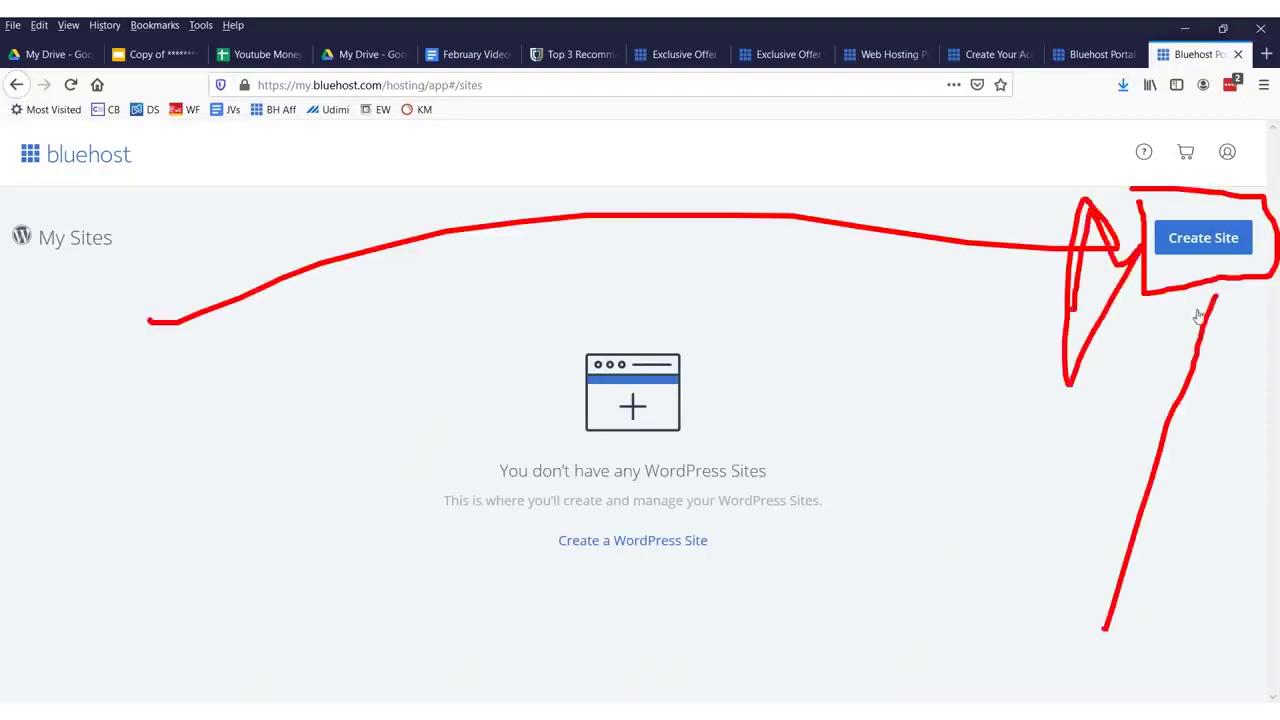
Start creating a new site and choose to use WordPress.
left_click(1203, 237)
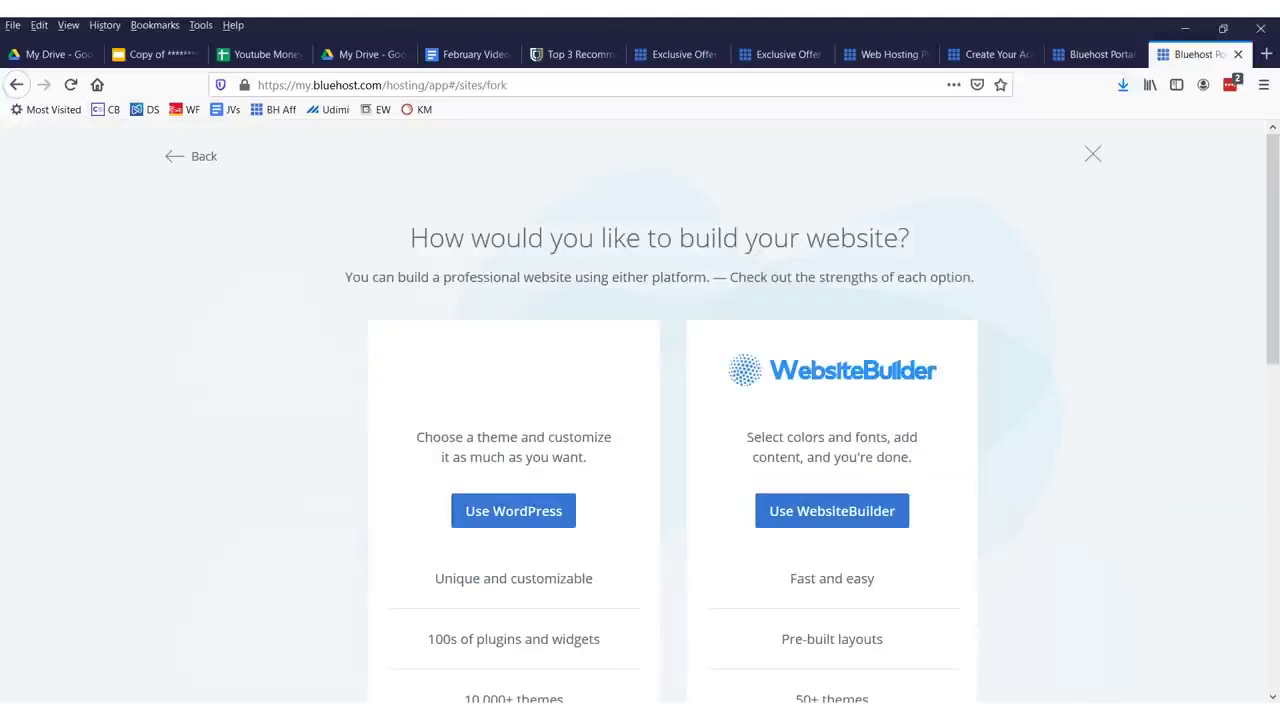
scroll(718, 432, "down", 3)
scroll(720, 491, "up", 3)
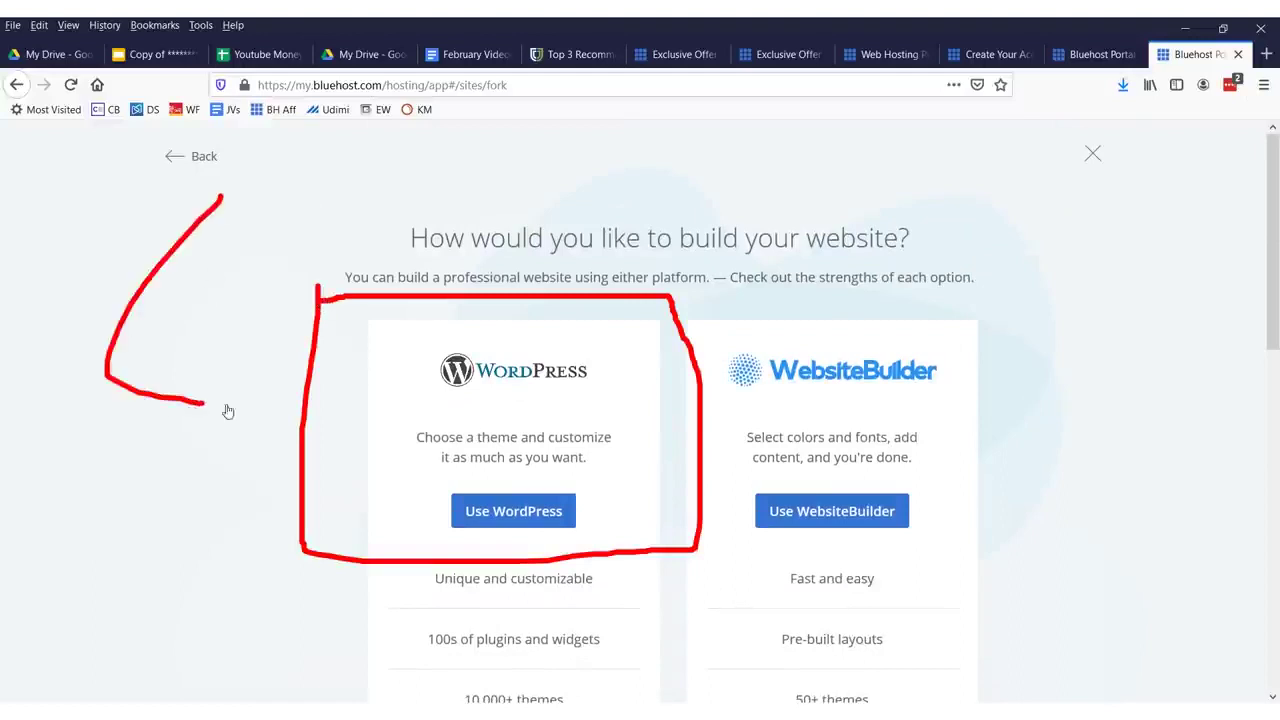
left_click_drag(228, 411, 232, 474)
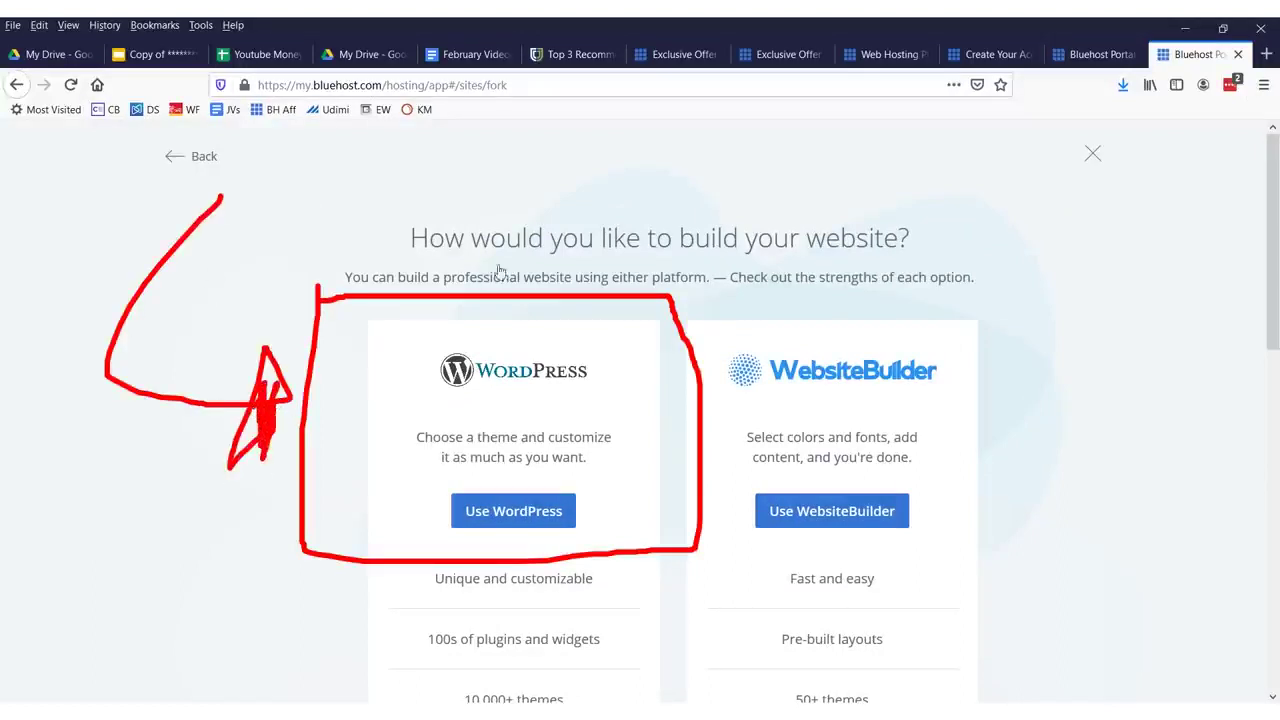
left_click_drag(690, 152, 745, 410)
mouse_move(790, 290)
left_mouse_down()
mouse_move(760, 420)
mouse_move(780, 400)
left_mouse_up()
mouse_move(790, 345)
left_mouse_down()
mouse_move(770, 420)
mouse_move(943, 408)
mouse_move(686, 337)
mouse_move(880, 385)
left_mouse_up()
Name the site 'My Weight Loss Blog' with a tagline and continue to domain selection.
key("e")
left_click_drag(727, 321, 805, 400)
left_click_drag(786, 240, 886, 680)
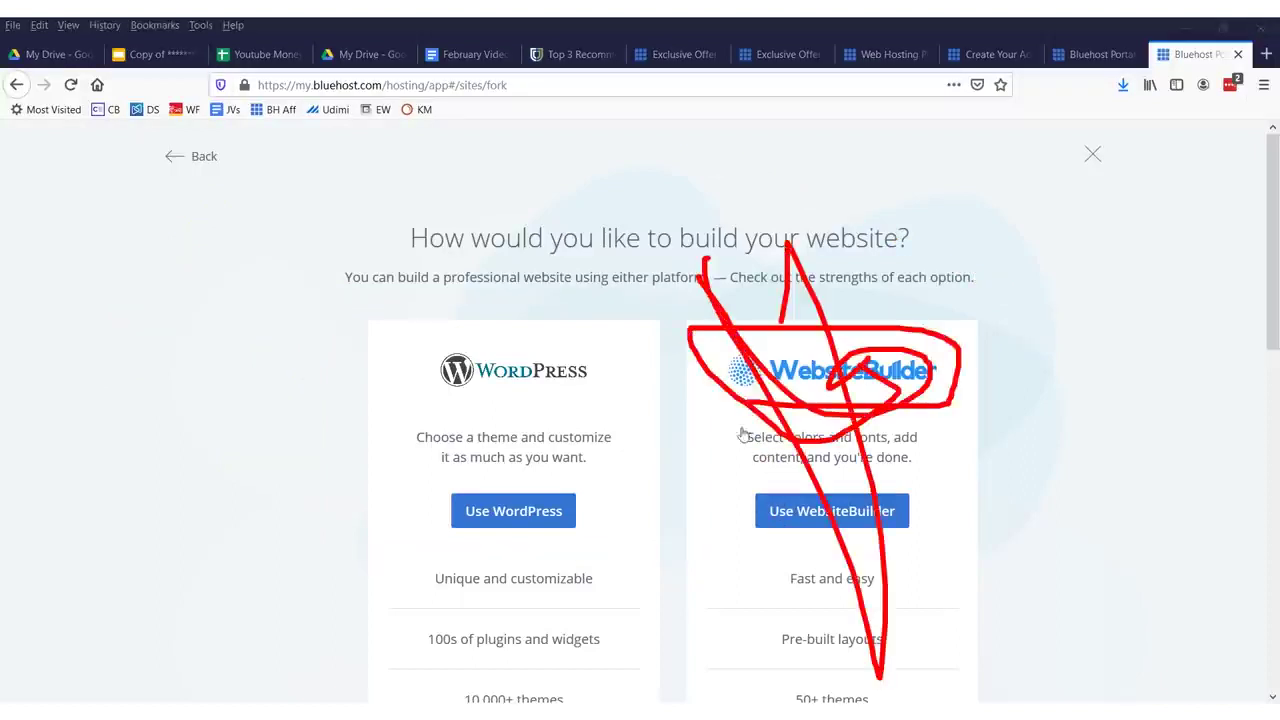
key("e")
mouse_move(567, 476)
left_mouse_down()
mouse_move(558, 577)
mouse_move(470, 600)
mouse_move(668, 566)
left_mouse_up()
key("e")
scroll(349, 566, "down", 3)
mouse_move(575, 505)
left_mouse_down()
mouse_move(457, 500)
mouse_move(600, 531)
mouse_move(428, 512)
mouse_move(600, 520)
left_mouse_up()
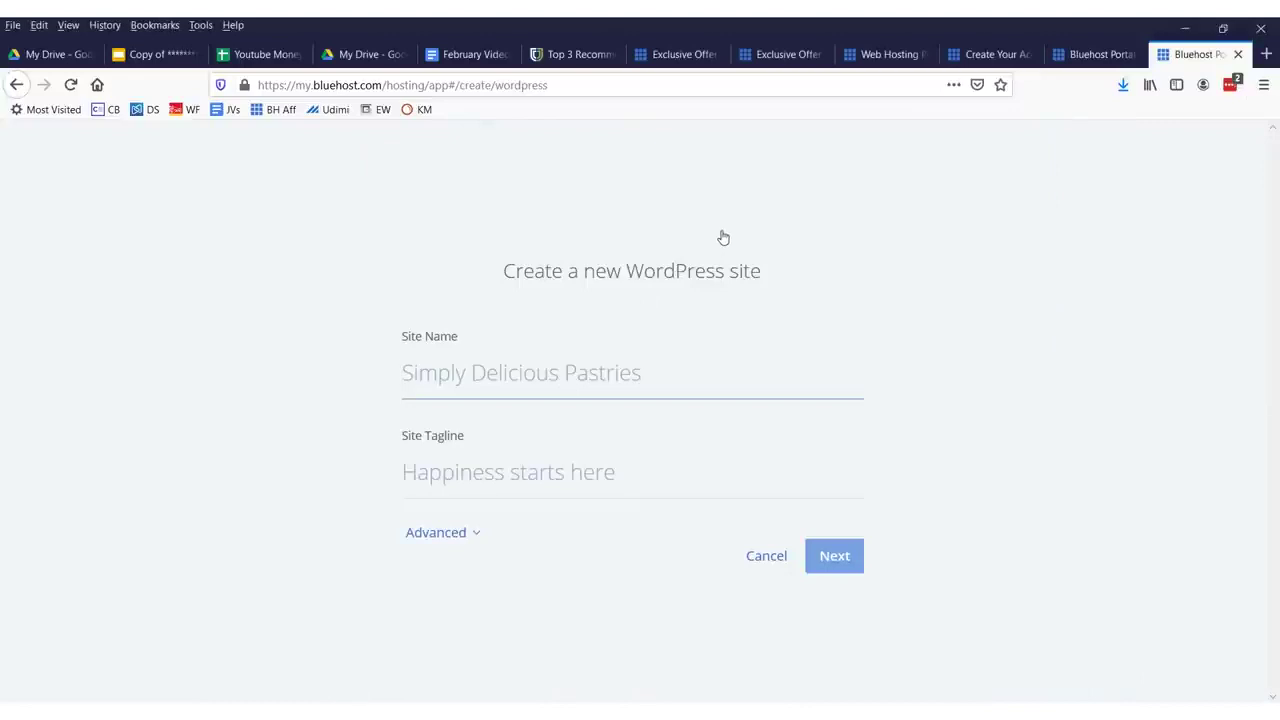
type("My")
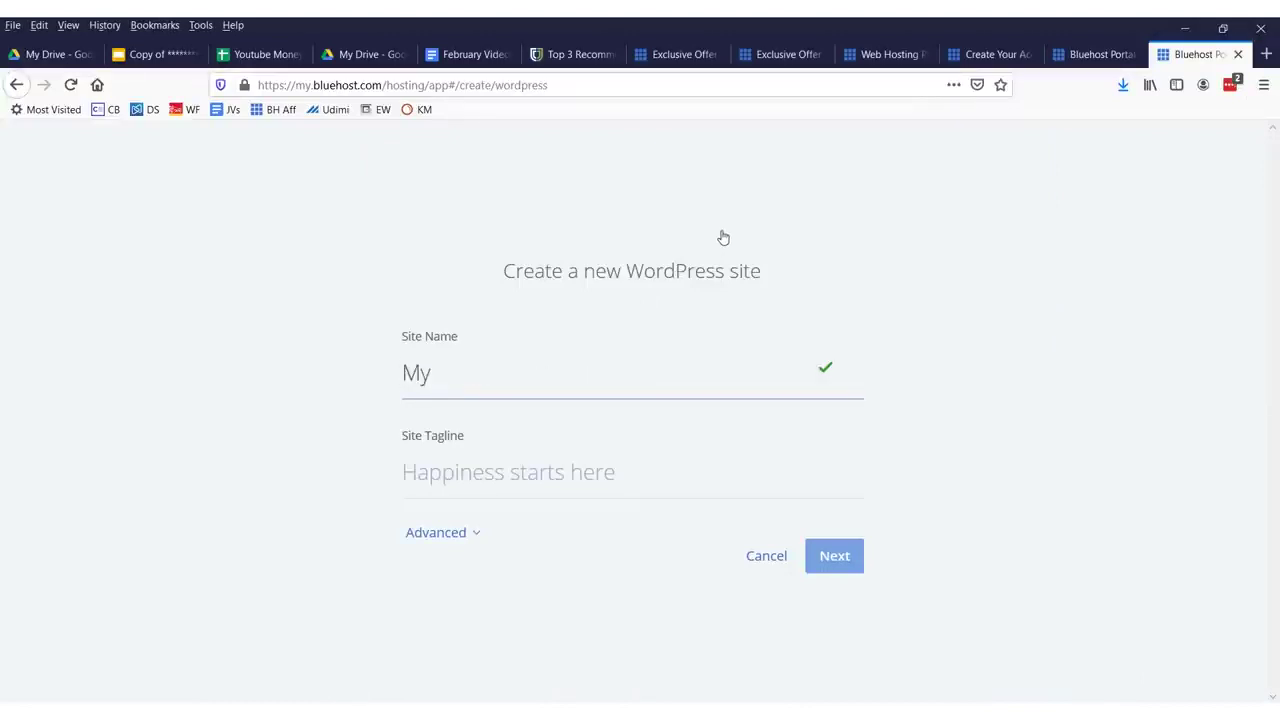
type(" Weight Loss Blo")
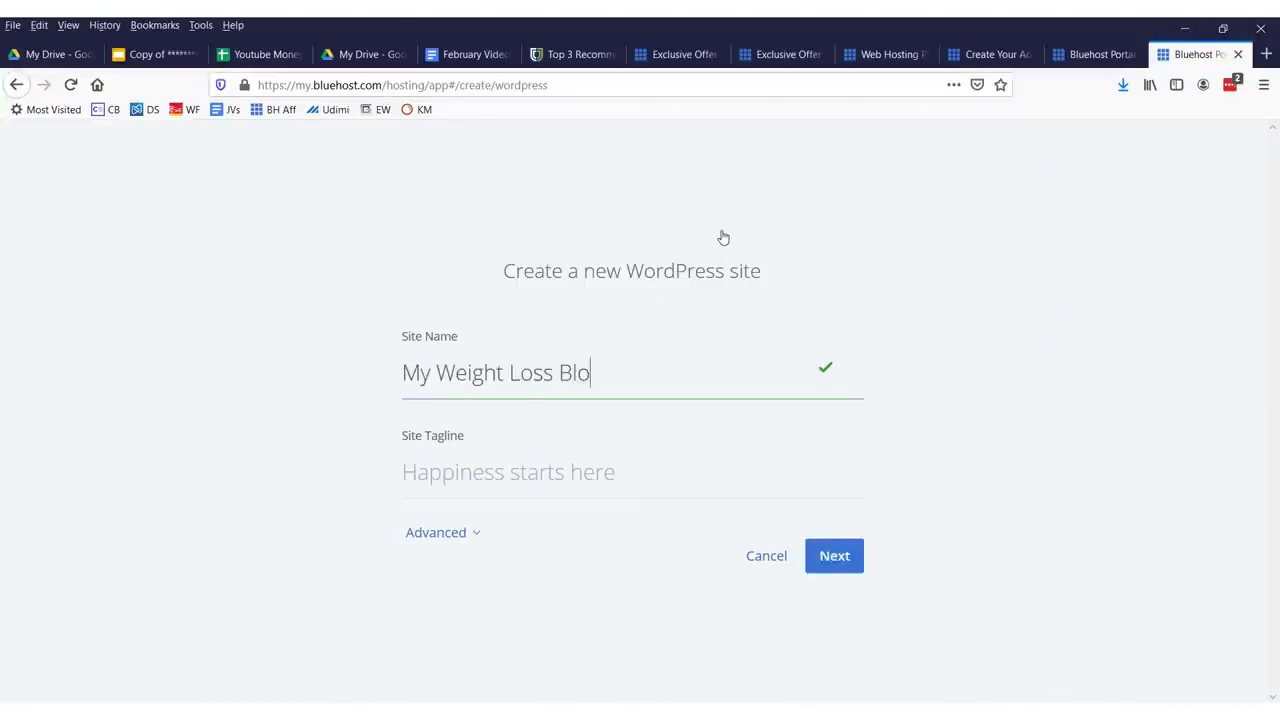
type("Lose W")
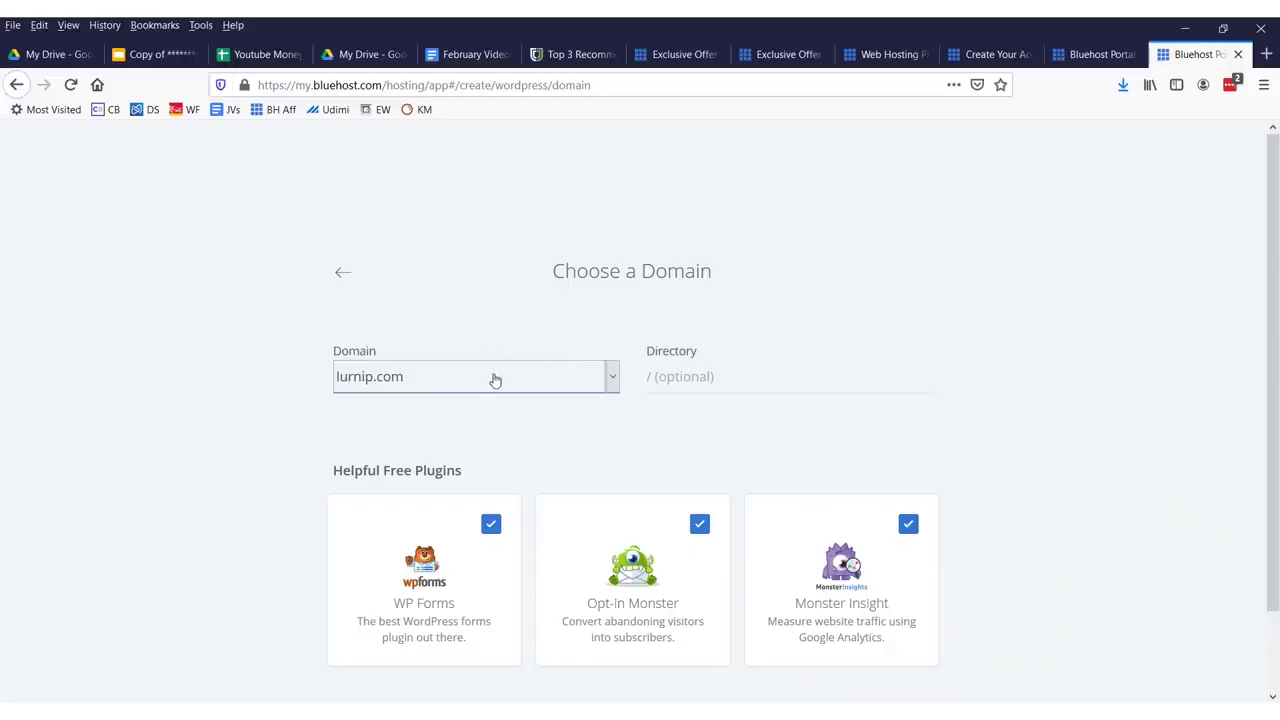
left_click(494, 380)
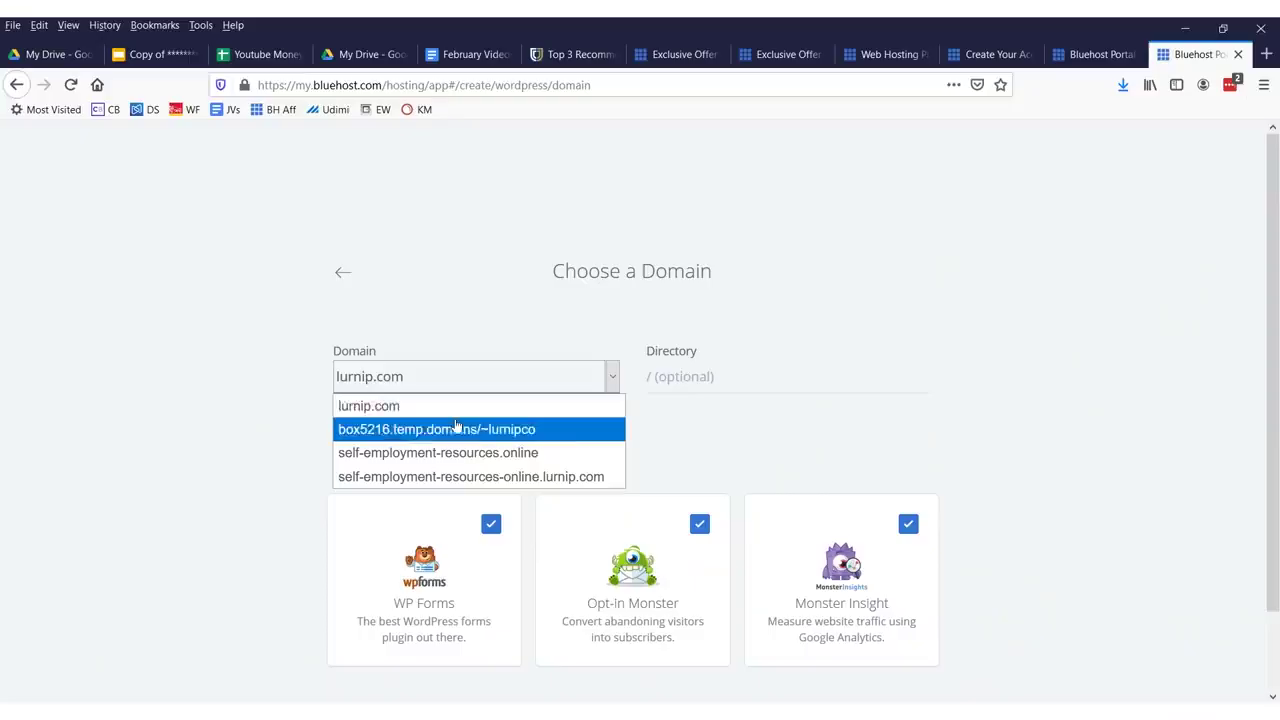
Keep lurnip.com as the domain with WP Forms, Opt-in Monster and Monster Insight, and install.
left_click(396, 410)
mouse_move(425, 330)
left_mouse_down()
mouse_move(311, 423)
mouse_move(503, 403)
mouse_move(141, 425)
left_mouse_up()
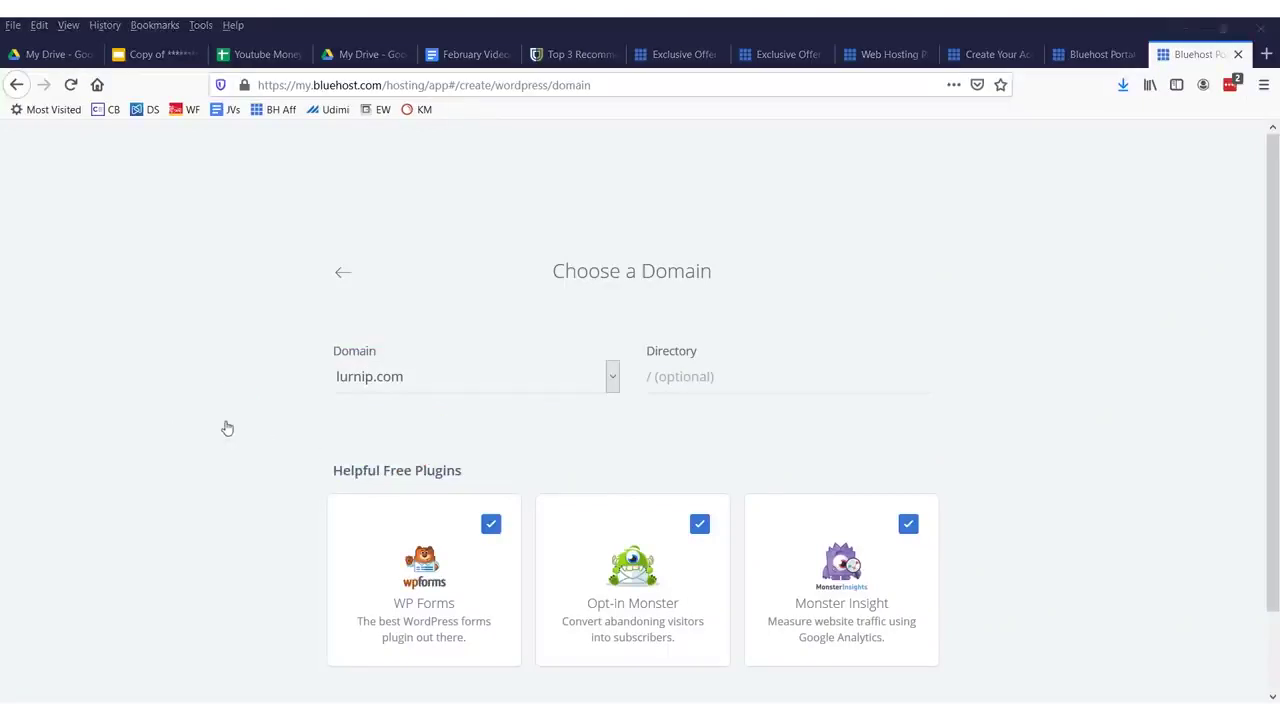
scroll(237, 434, "down", 2)
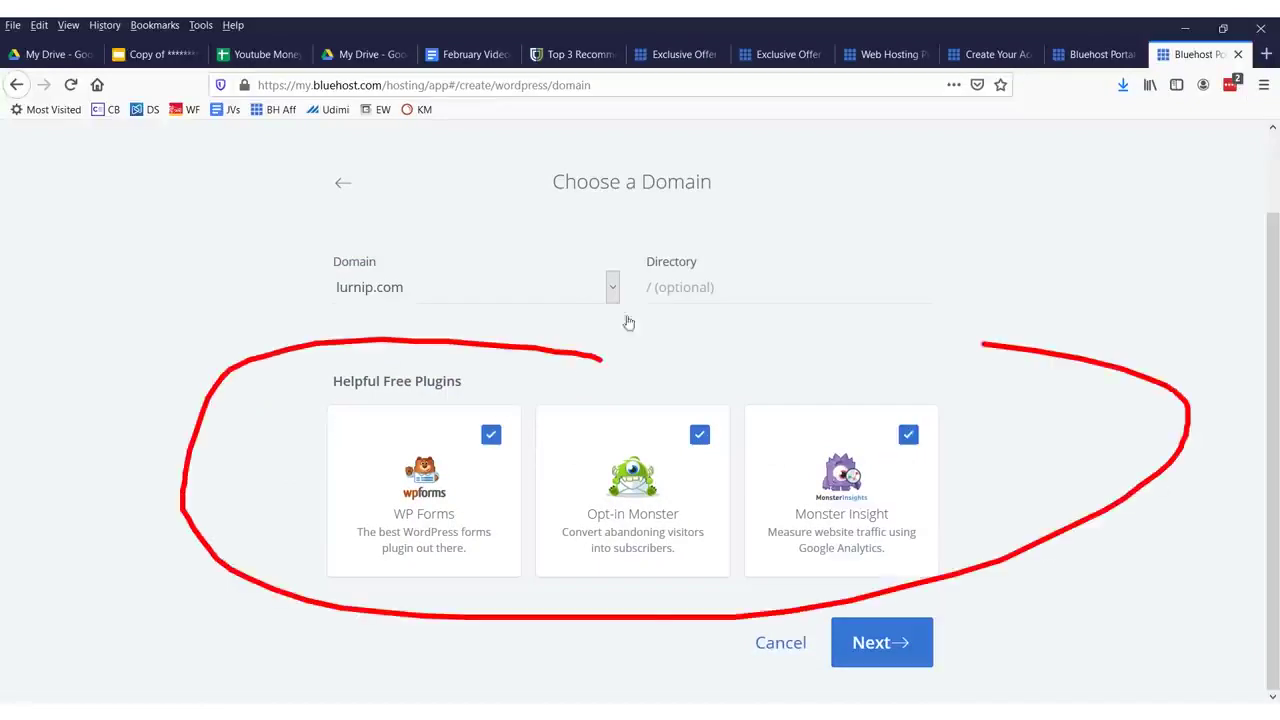
left_click(880, 643)
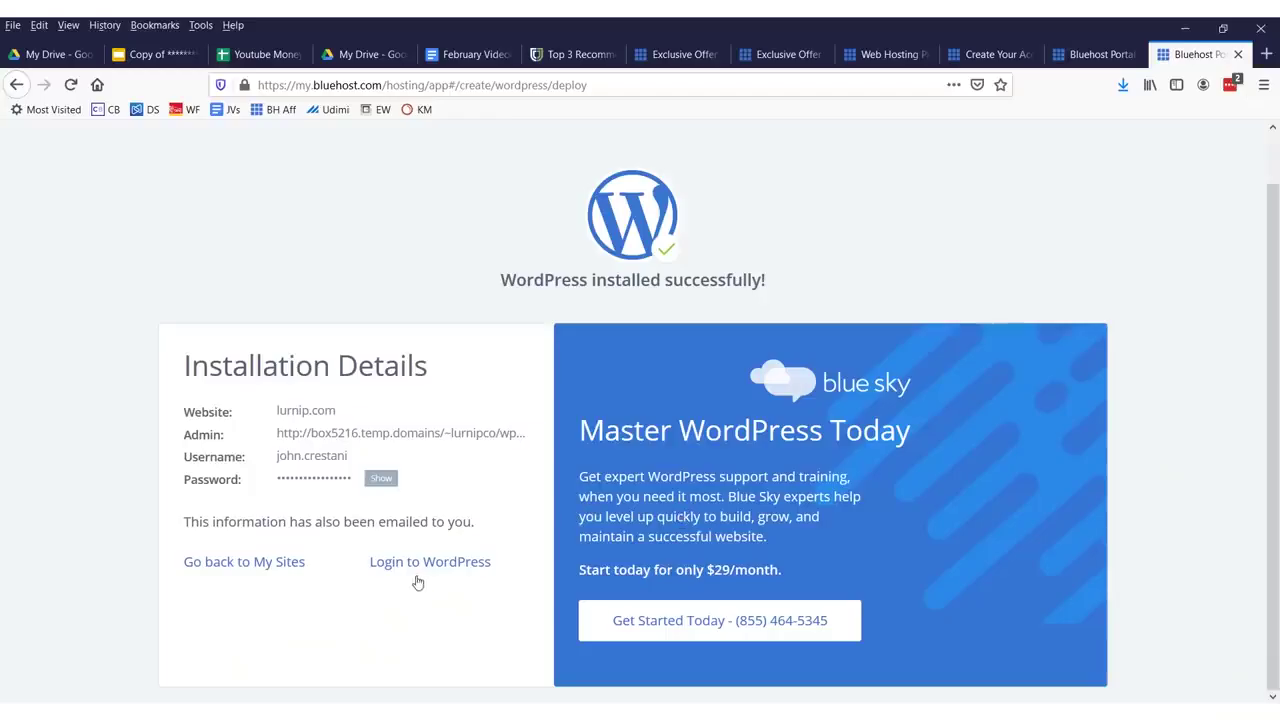
Log in to My Weight Loss Blog's WordPress admin from the installation details page.
left_click(418, 578)
left_click_drag(315, 468, 330, 468)
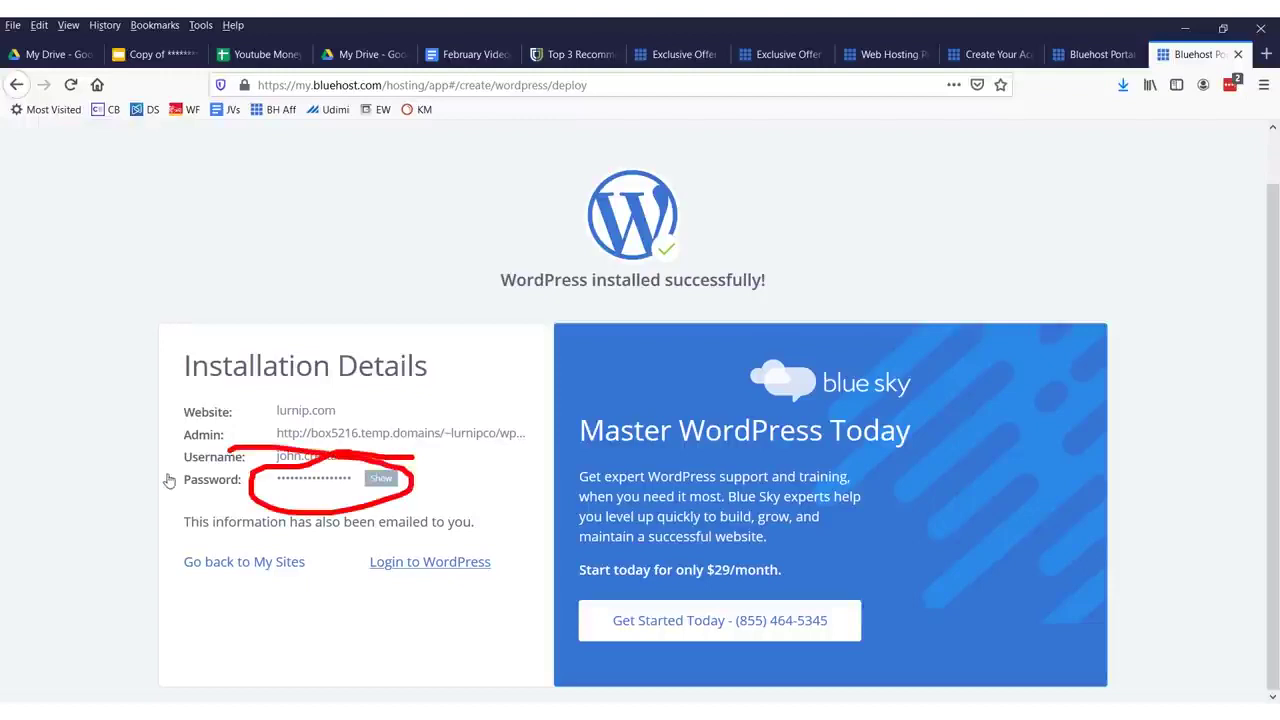
left_click_drag(186, 466, 366, 482)
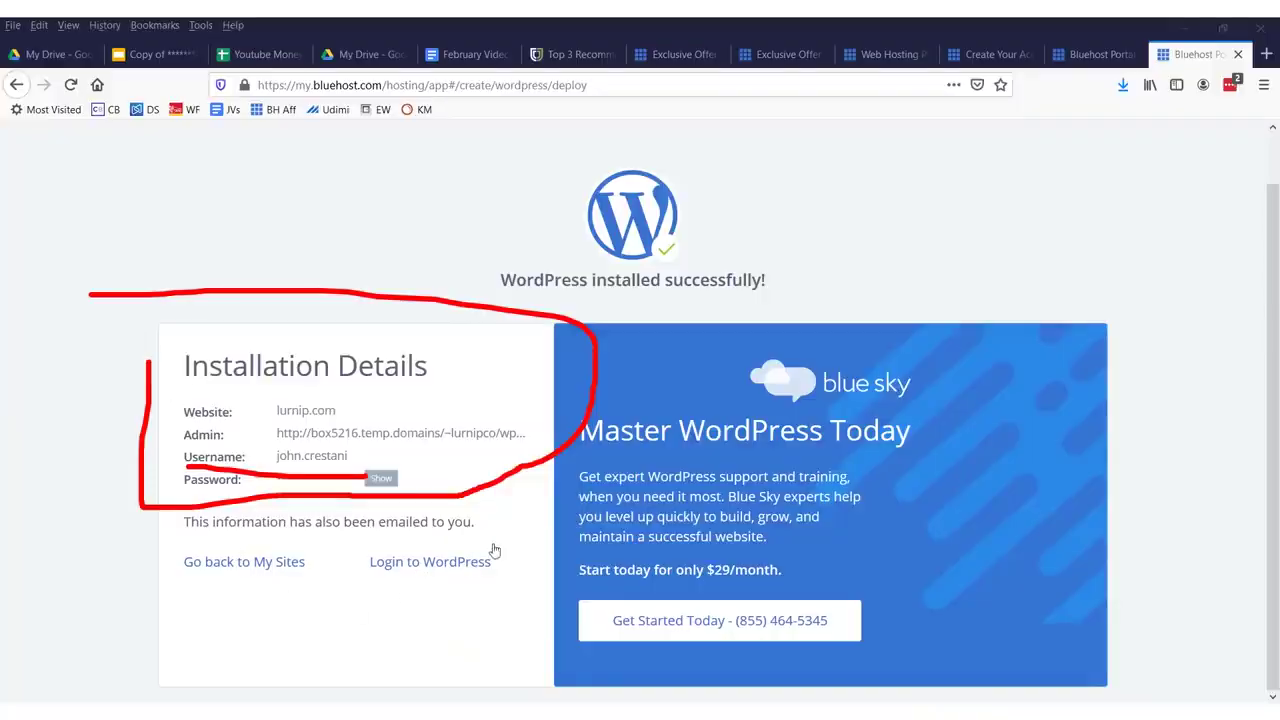
left_click_drag(362, 583, 420, 533)
mouse_move(400, 420)
left_mouse_down()
mouse_move(170, 450)
mouse_move(150, 390)
mouse_move(390, 370)
left_mouse_up()
key("Escape")
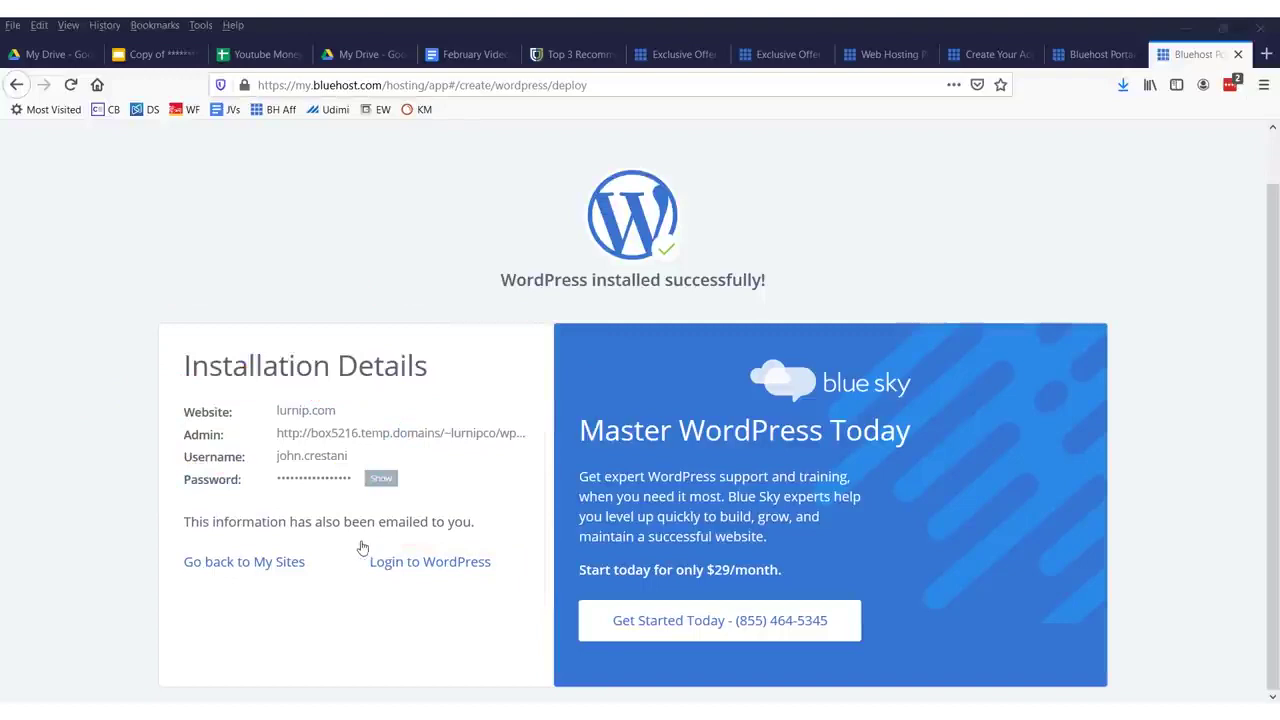
mouse_move(416, 598)
left_mouse_down()
mouse_move(517, 543)
mouse_move(360, 543)
left_mouse_up()
key("Escape")
left_click(459, 573)
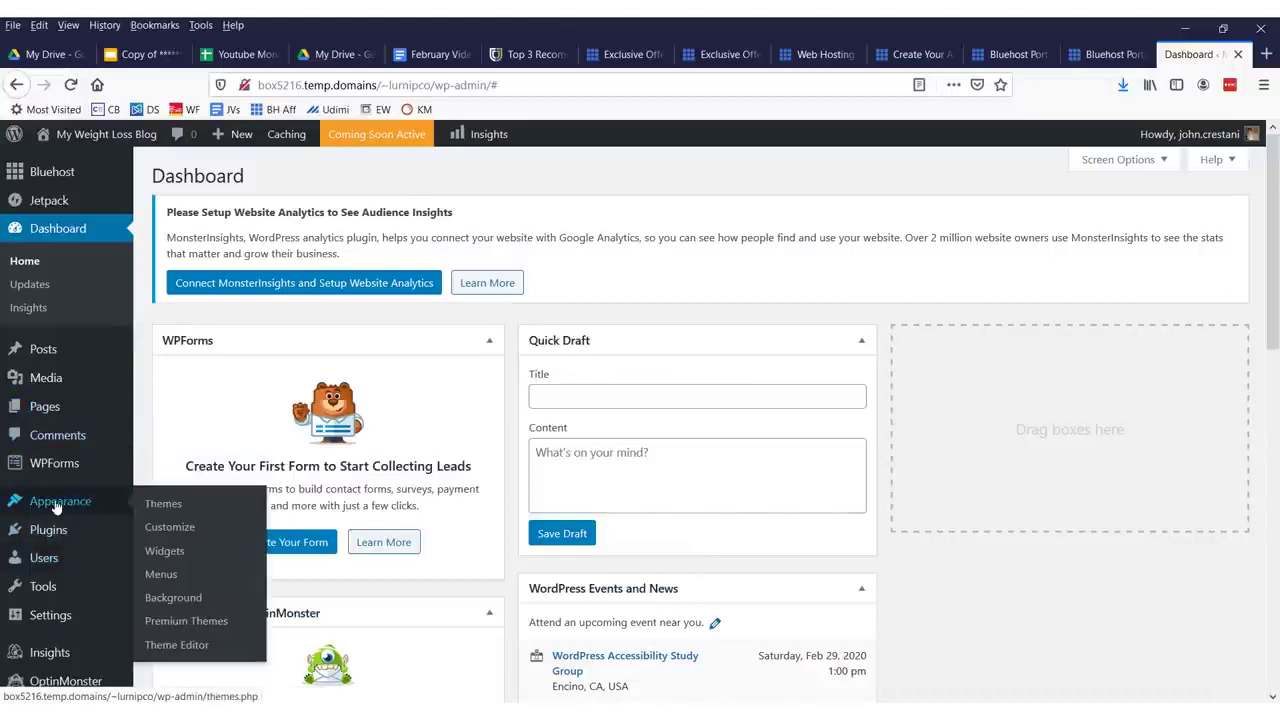
left_click_drag(173, 481, 145, 481)
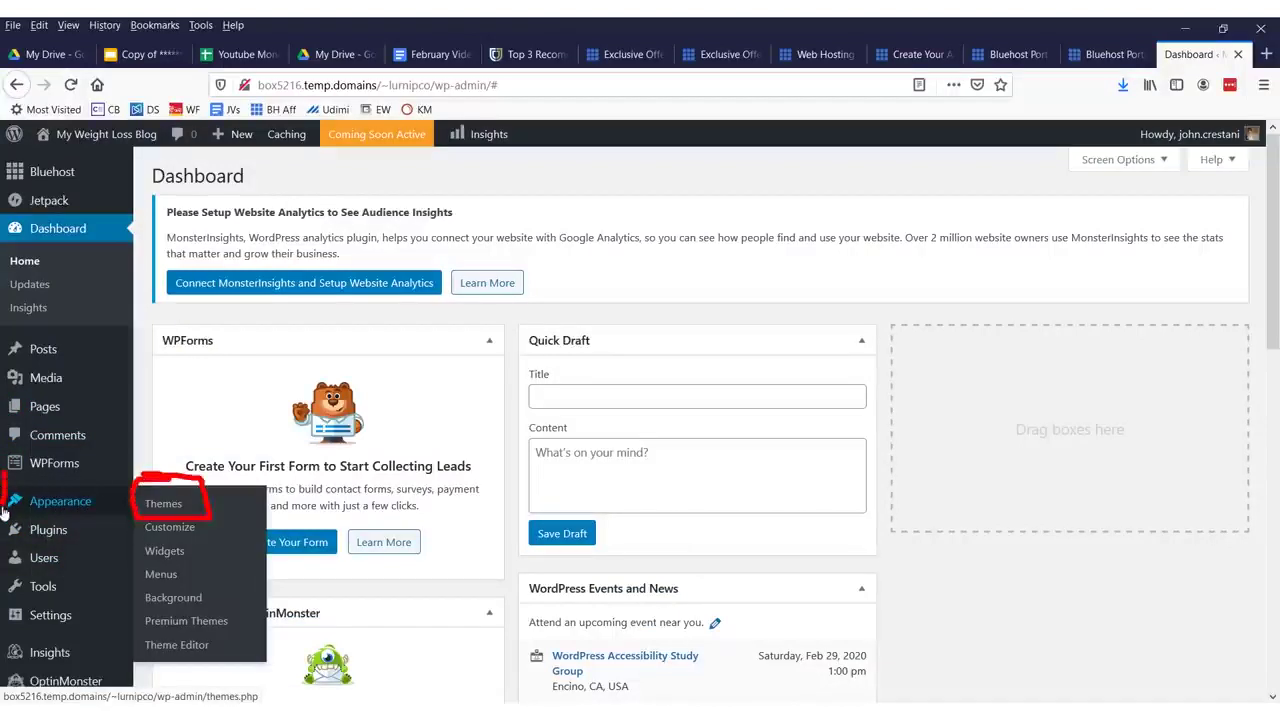
left_click_drag(3, 510, 133, 522)
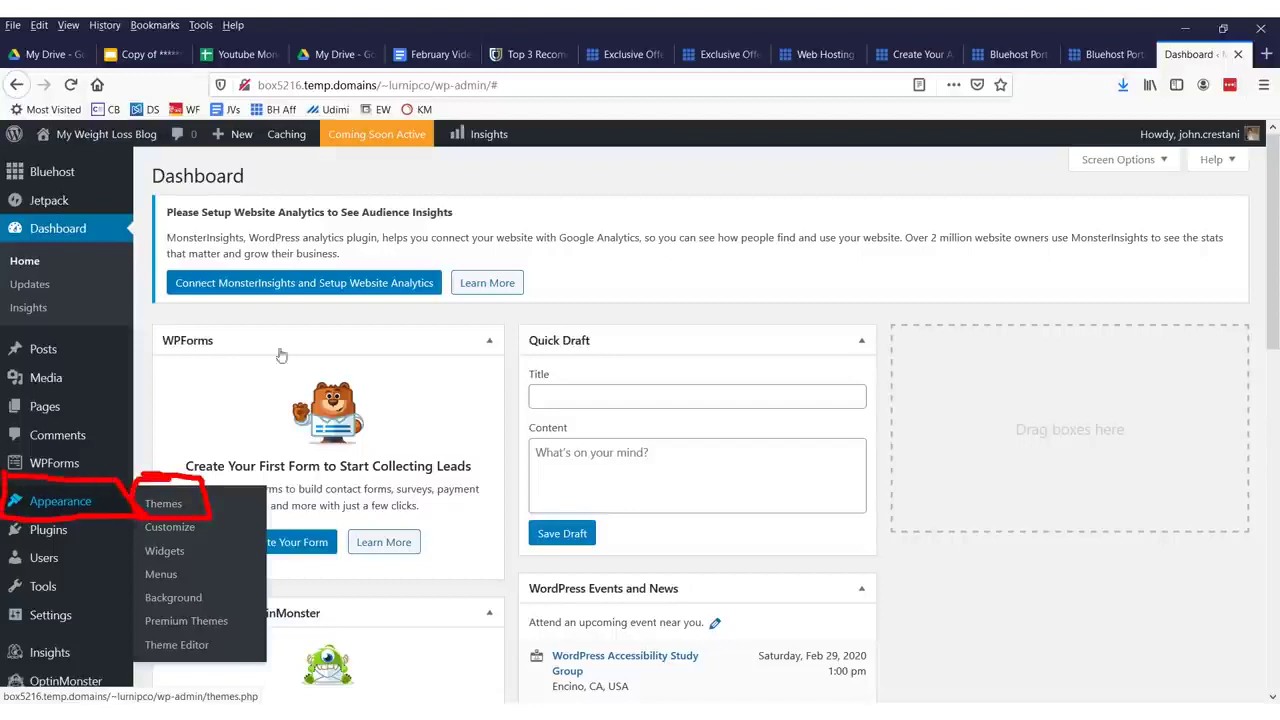
left_click_drag(281, 355, 245, 495)
key("Escape")
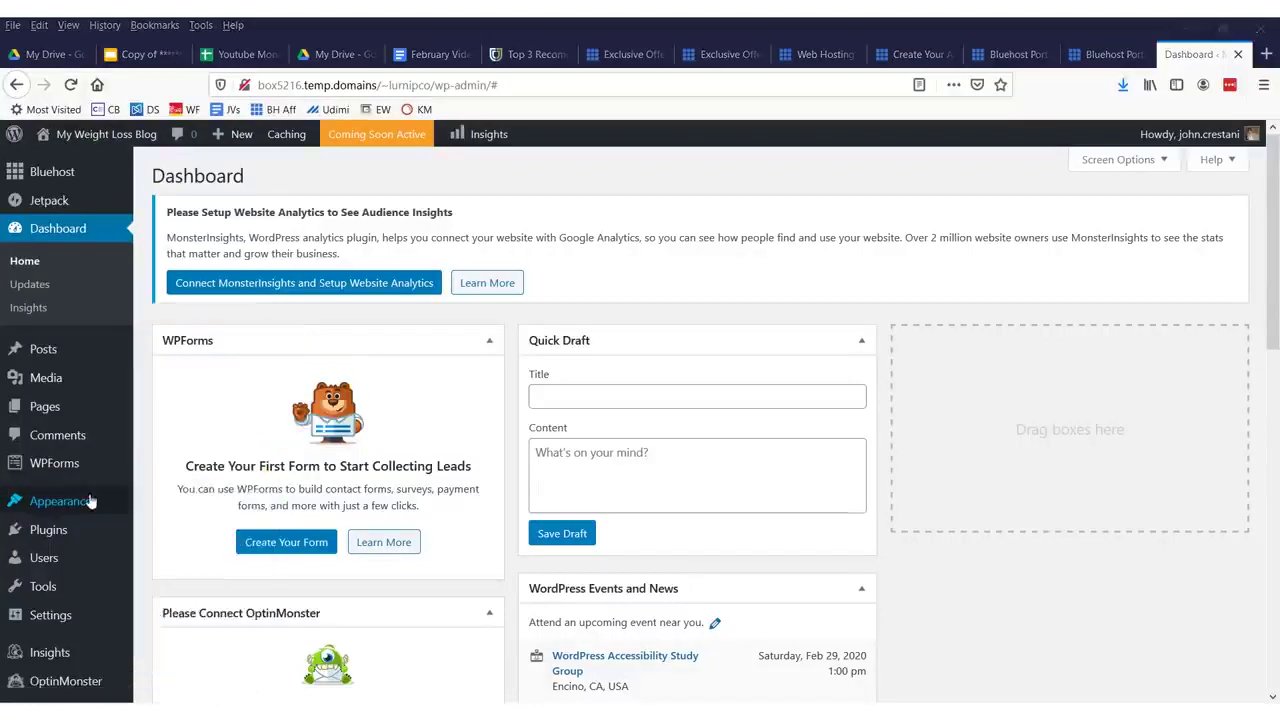
Browse the installed themes under Appearance > Themes, with Twenty Twenty active.
mouse_move(60, 501)
left_click(165, 503)
scroll(615, 375, "down", 3)
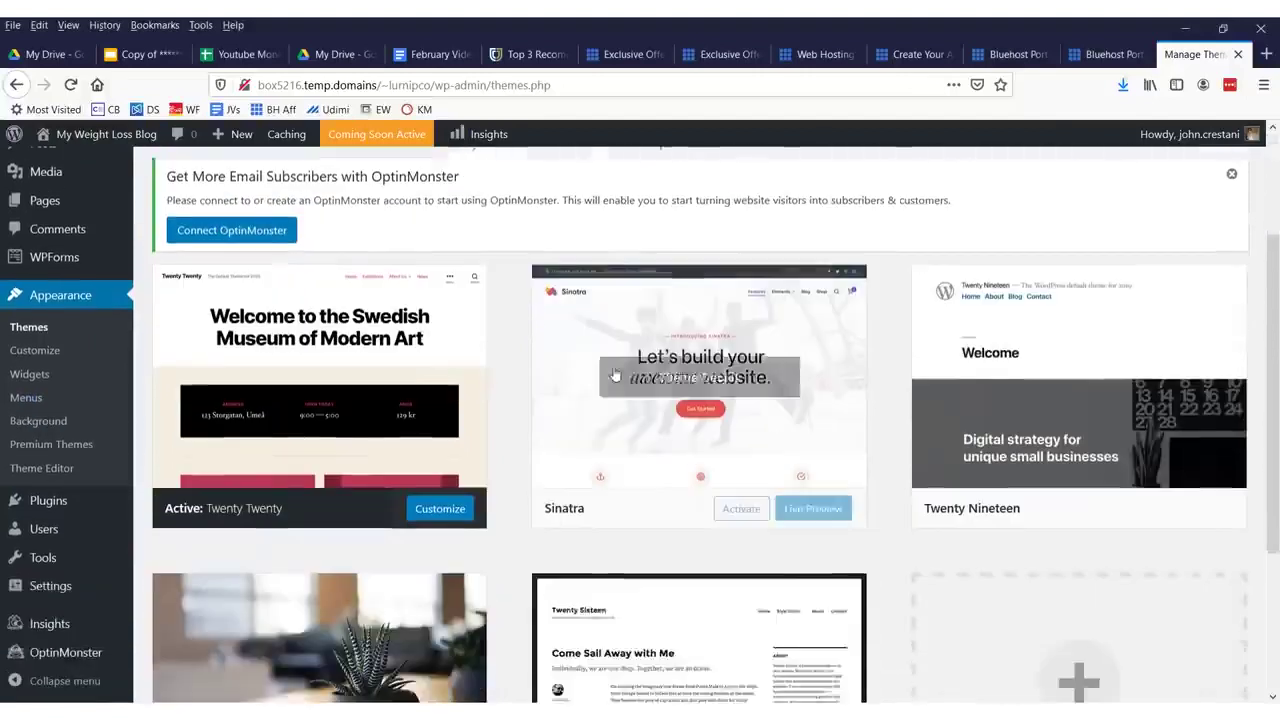
scroll(615, 375, "down", 1)
mouse_move(699, 577)
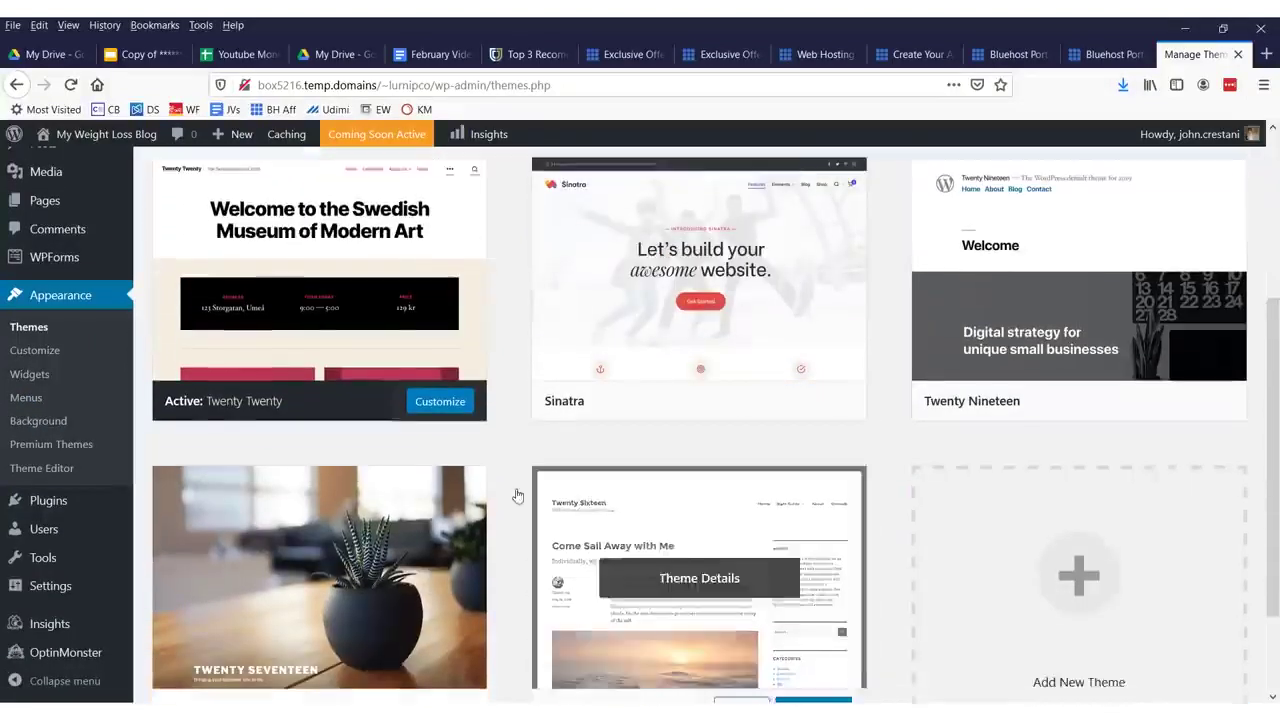
scroll(517, 495, "down", 1)
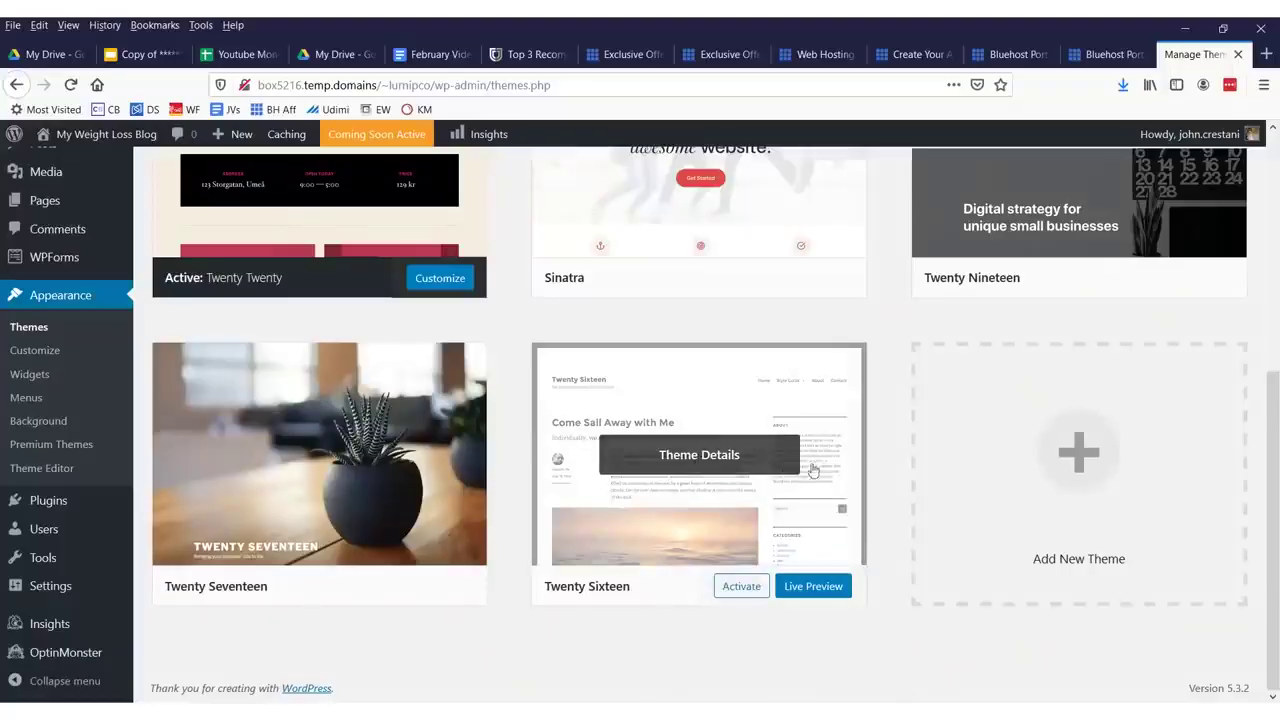
scroll(917, 528, "up", 3)
scroll(300, 460, "down", 3)
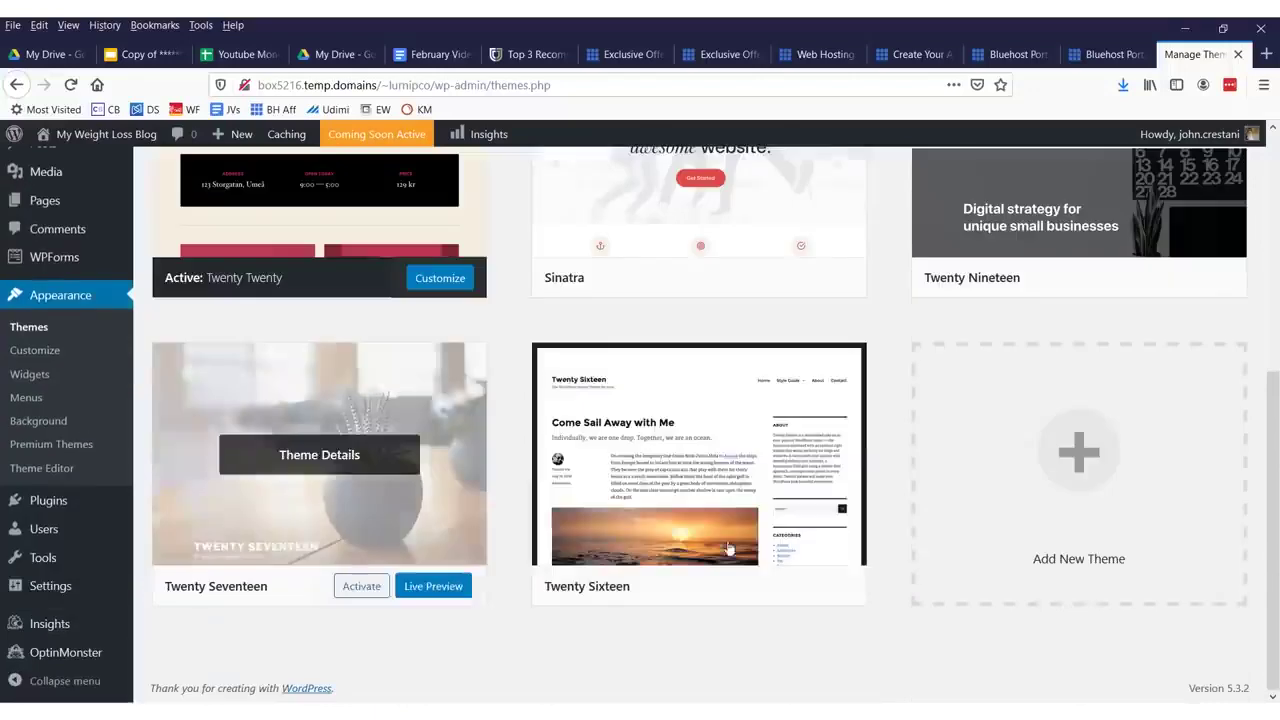
mouse_move(319, 470)
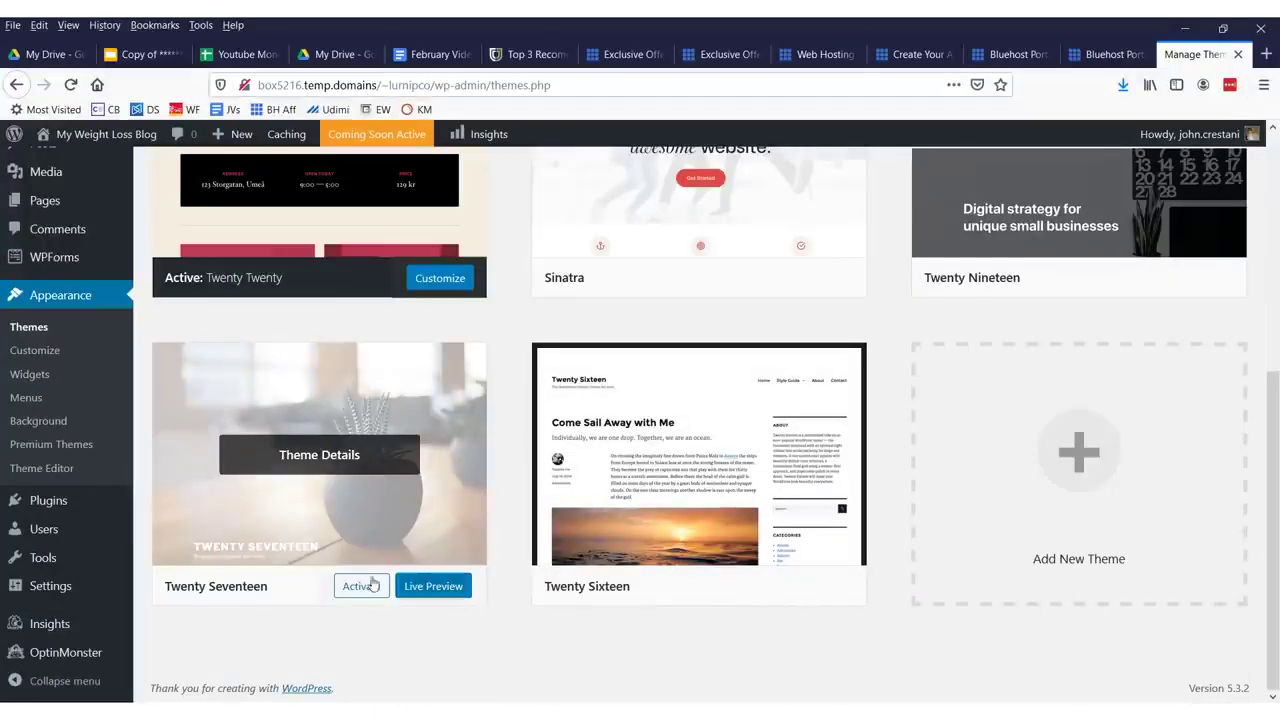
Activate the Twenty Seventeen theme and open it in the Customizer.
left_click(375, 589)
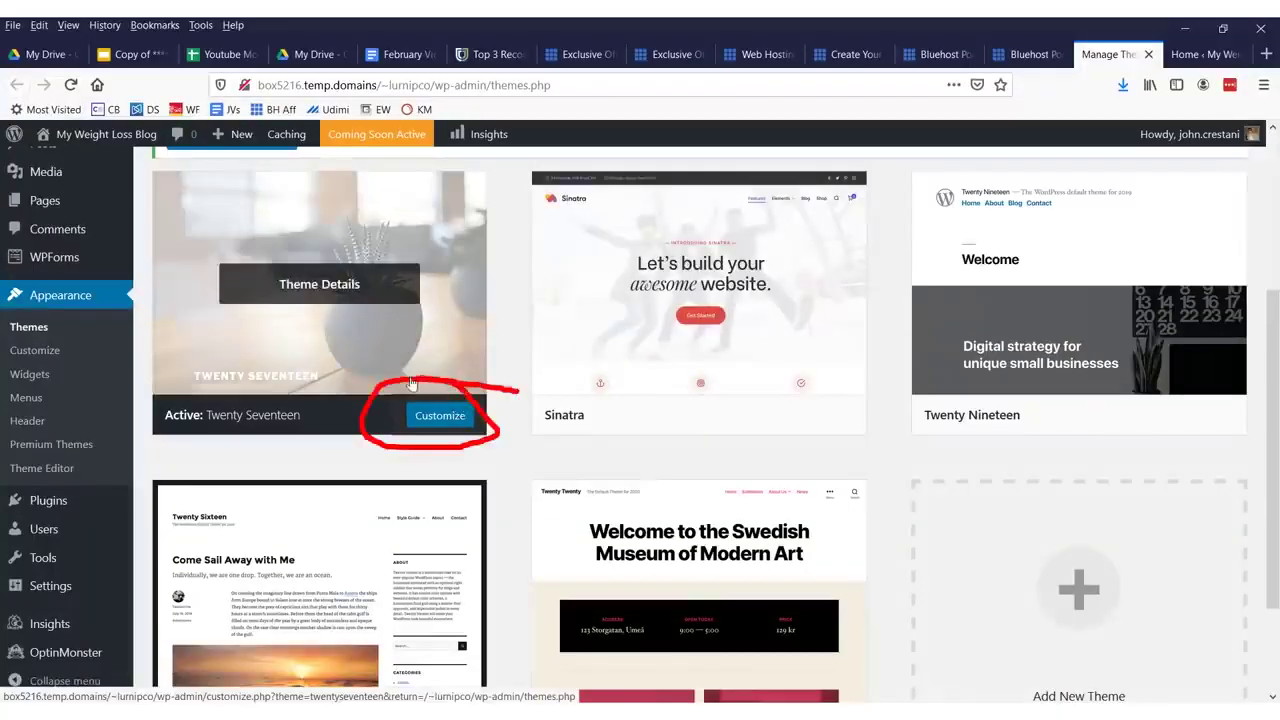
left_click(440, 415)
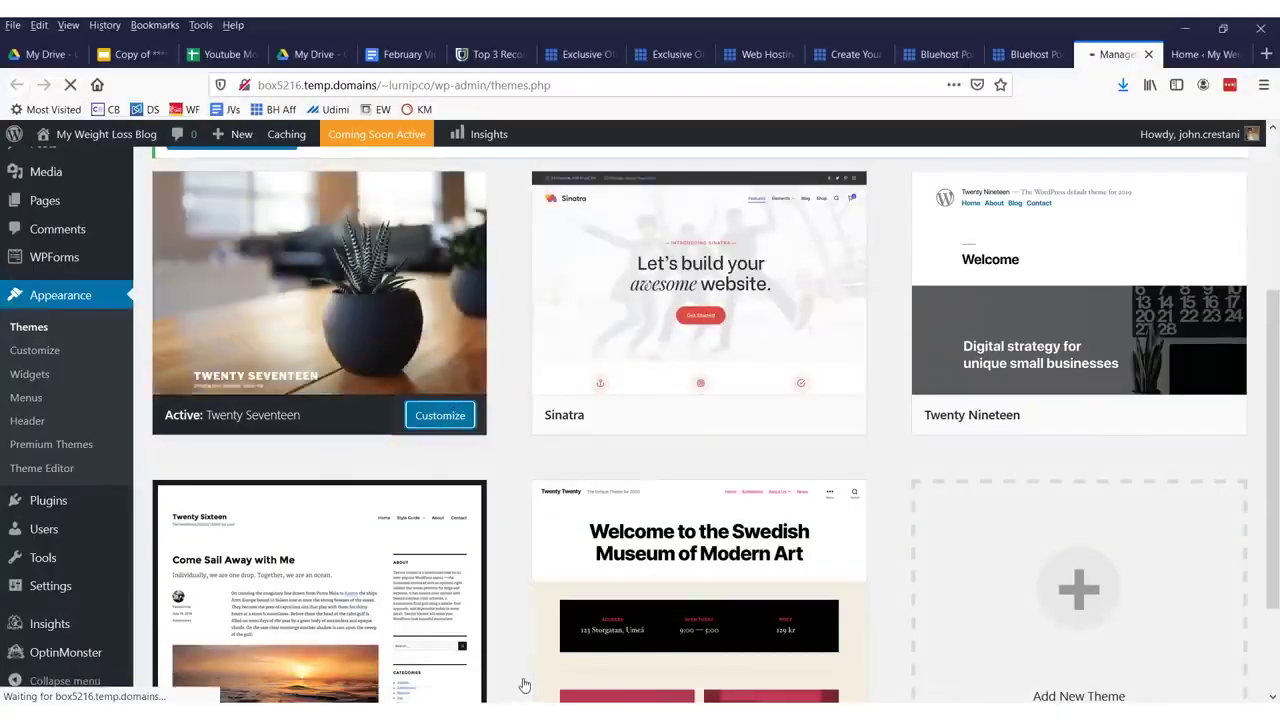
scroll(840, 319, "up", 5)
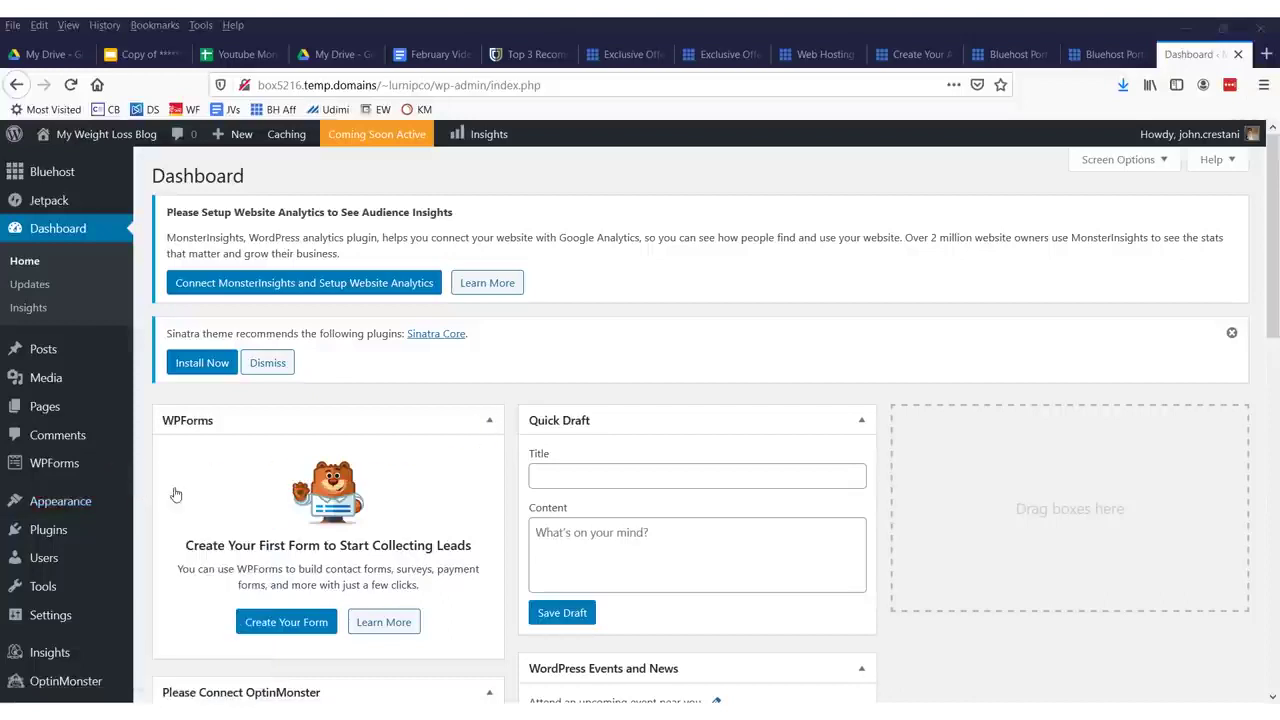
Return to the installed themes list, now with Sinatra active, and scroll through it.
left_click(164, 493)
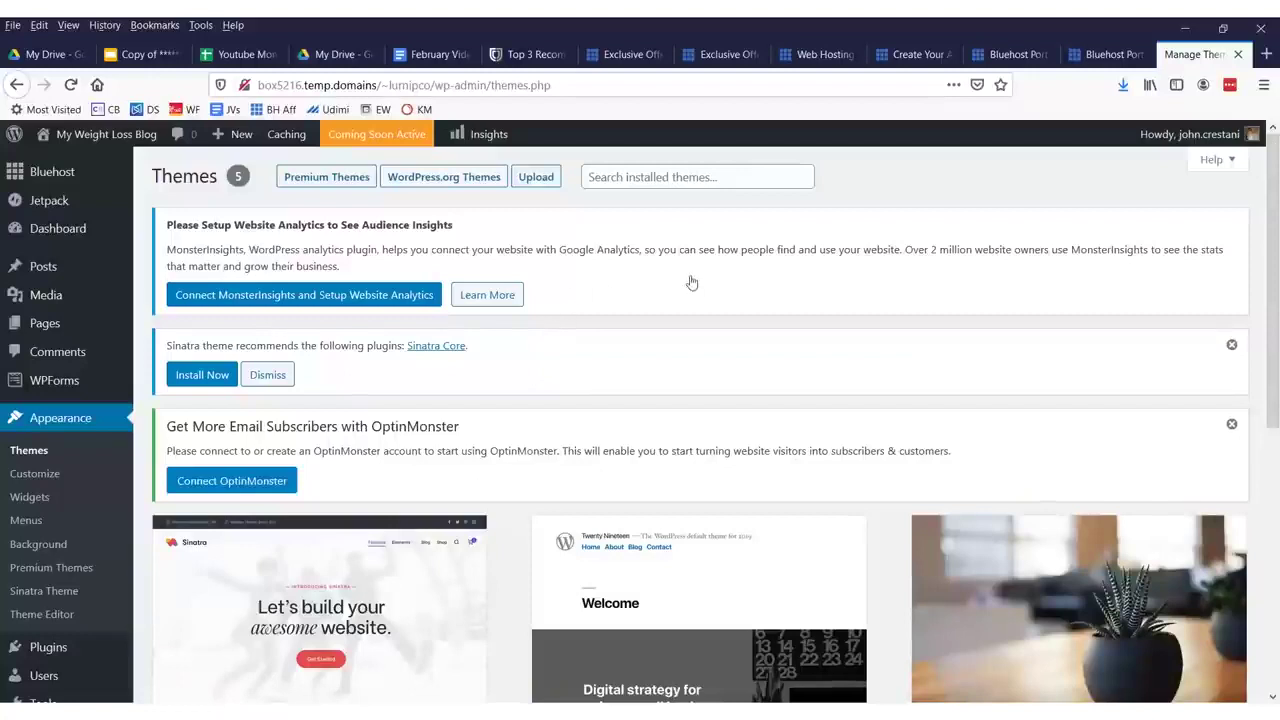
left_click(679, 176)
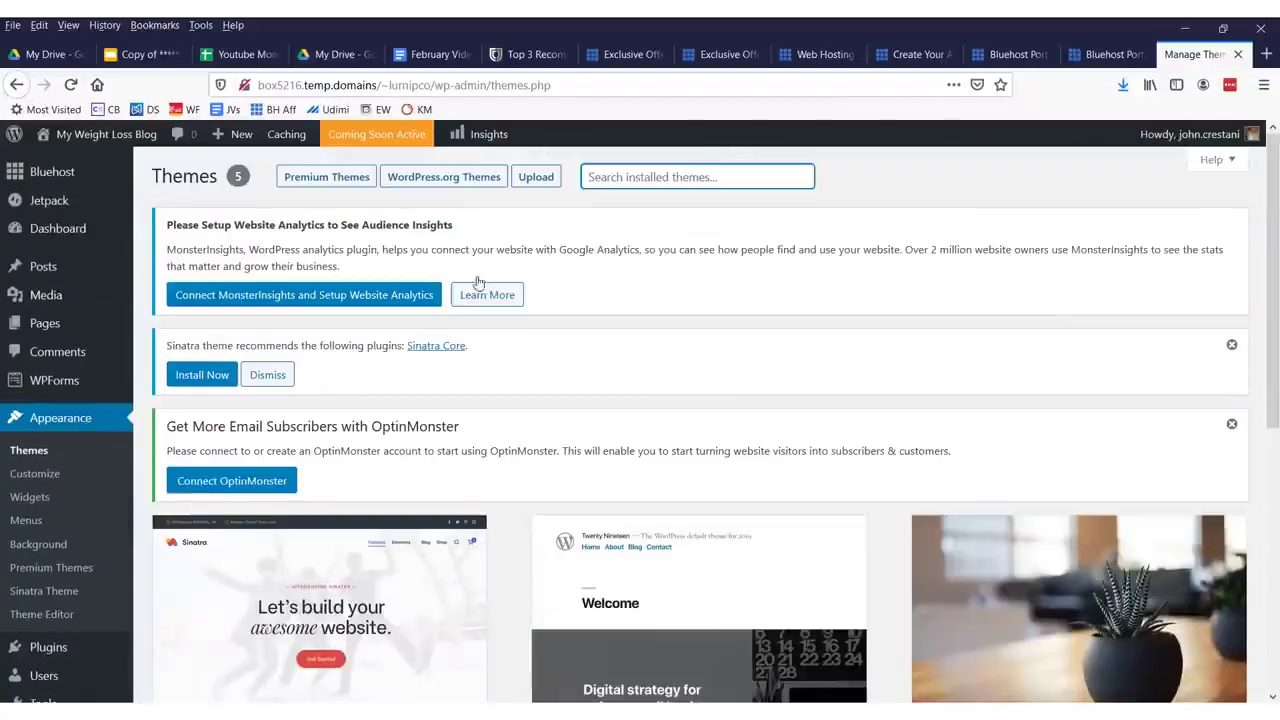
scroll(634, 354, "down", 4)
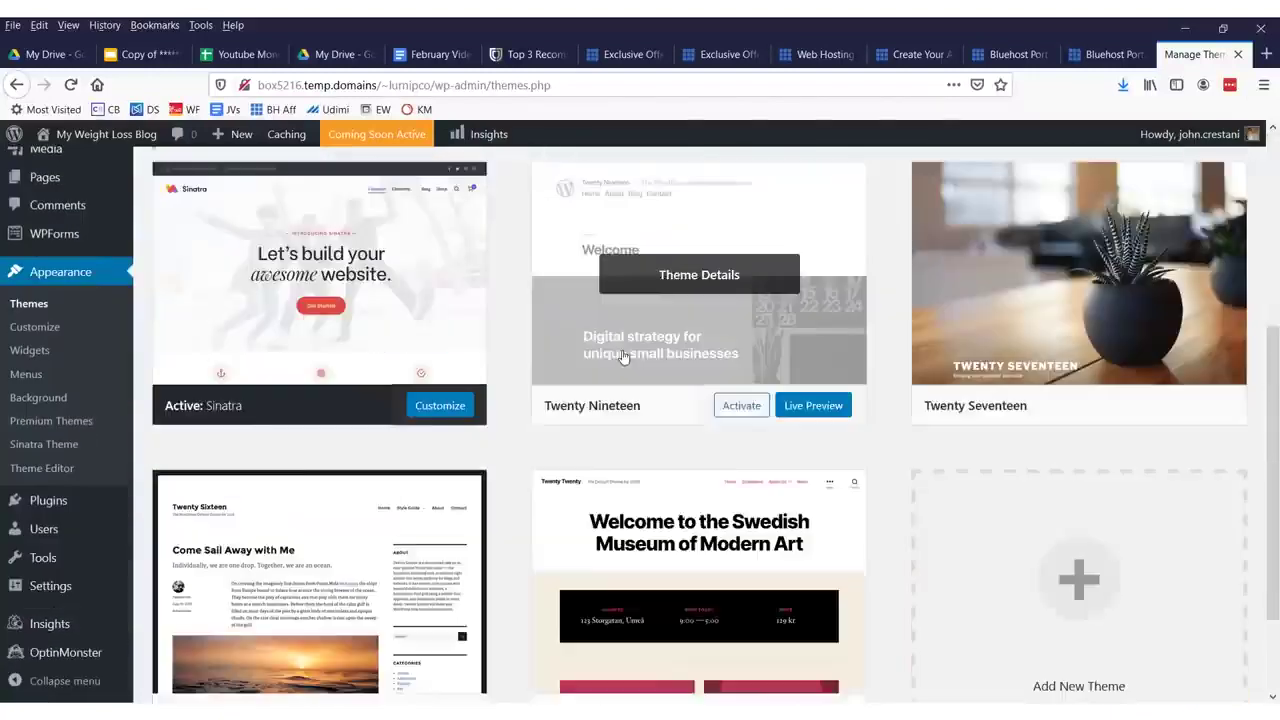
scroll(600, 358, "up", 1)
scroll(574, 363, "down", 2)
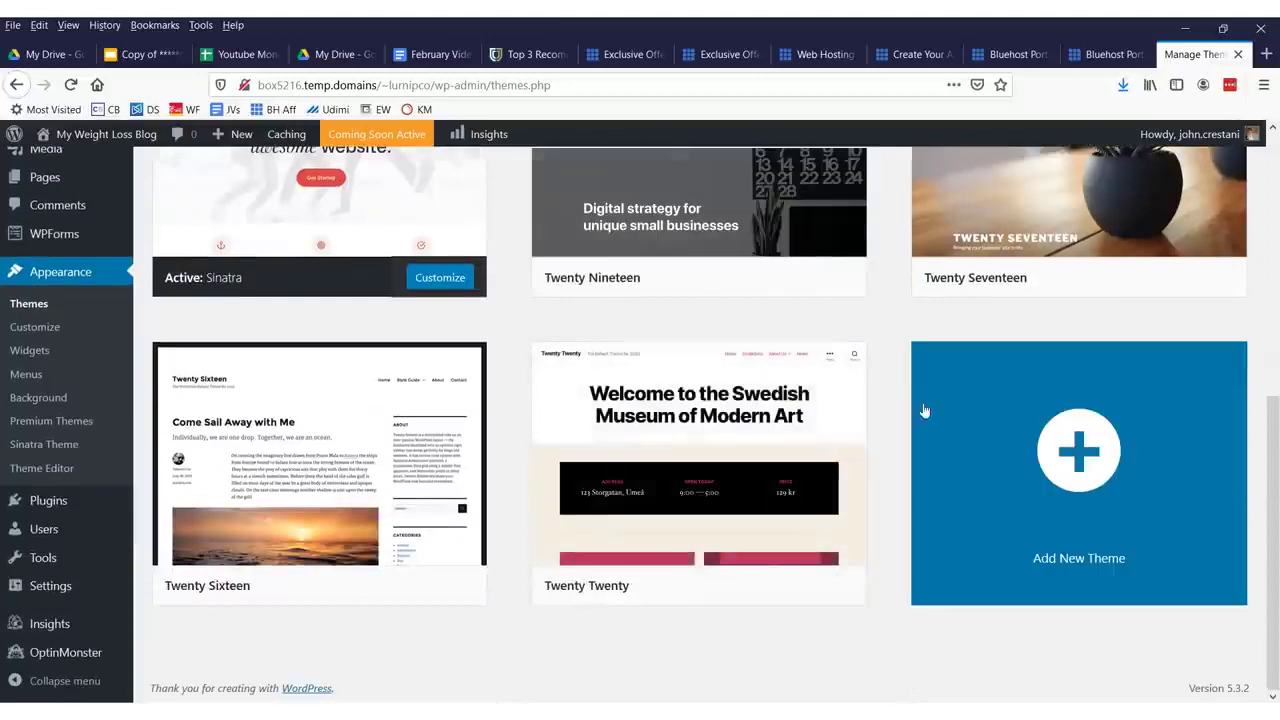
scroll(837, 366, "up", 5)
Search the installed themes for 'gree' and reselect the search text.
type("gree")
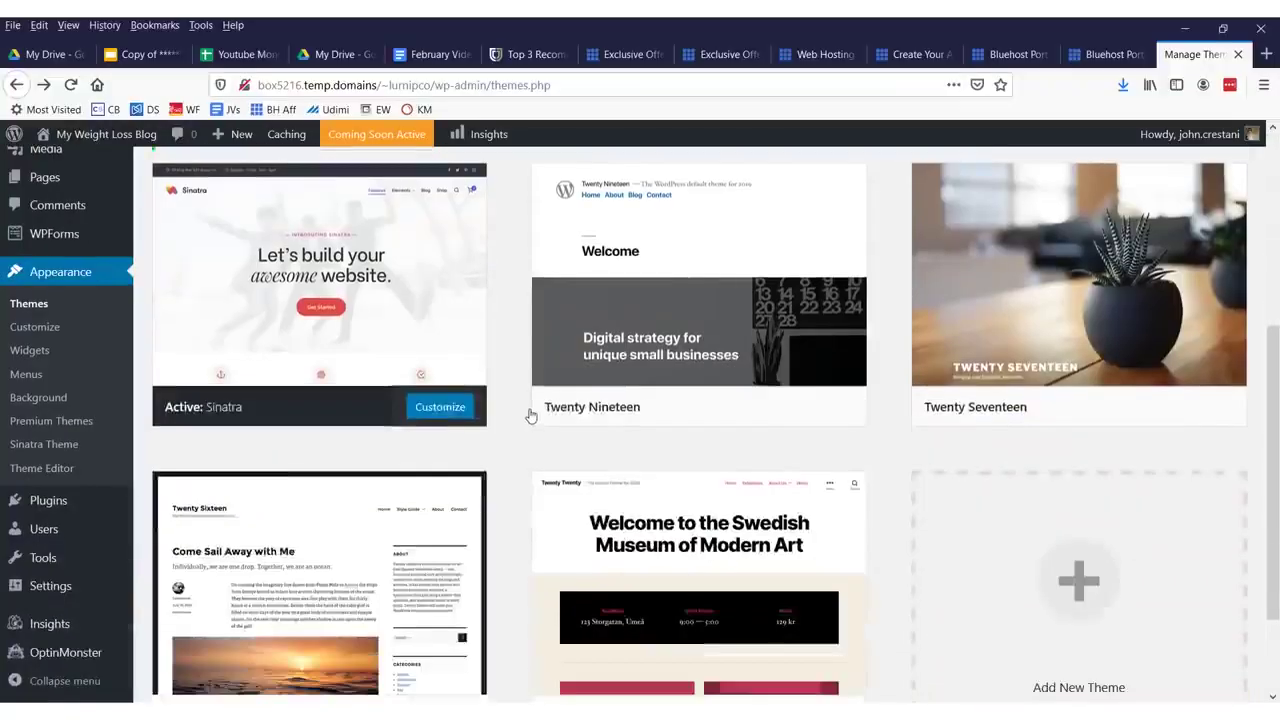
scroll(528, 415, "down", 1)
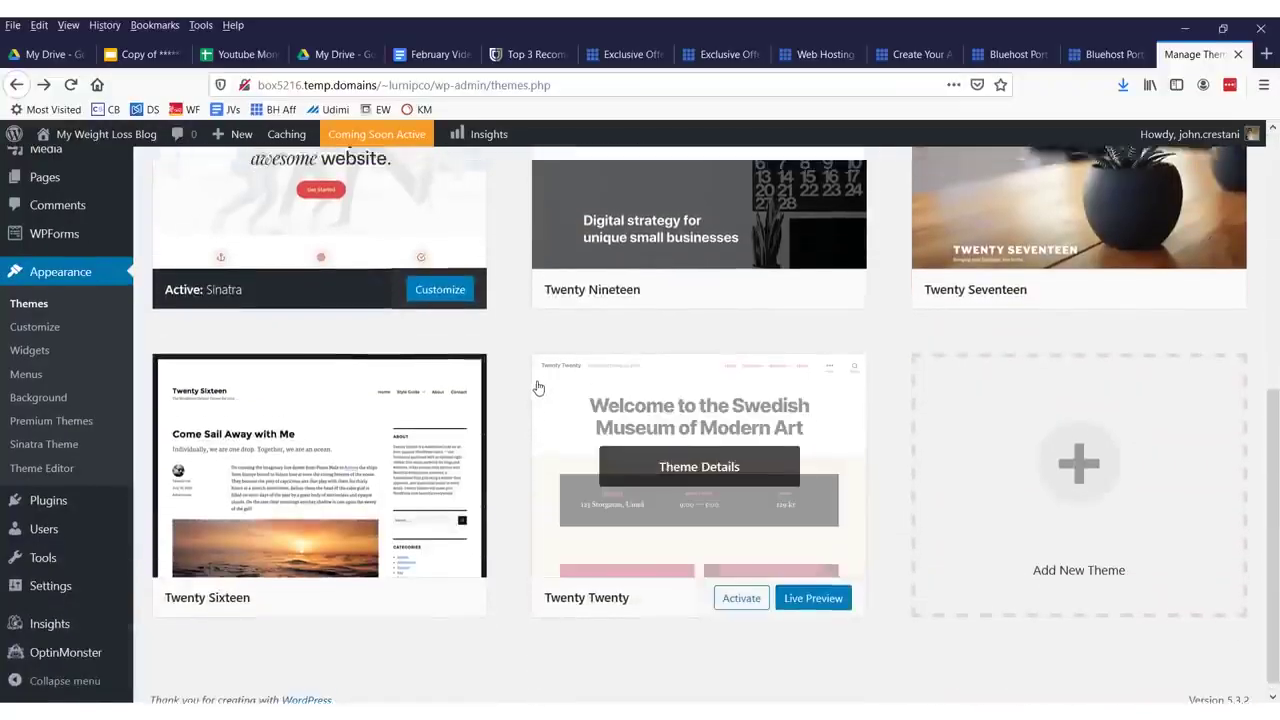
scroll(540, 385, "up", 5)
left_click(608, 180)
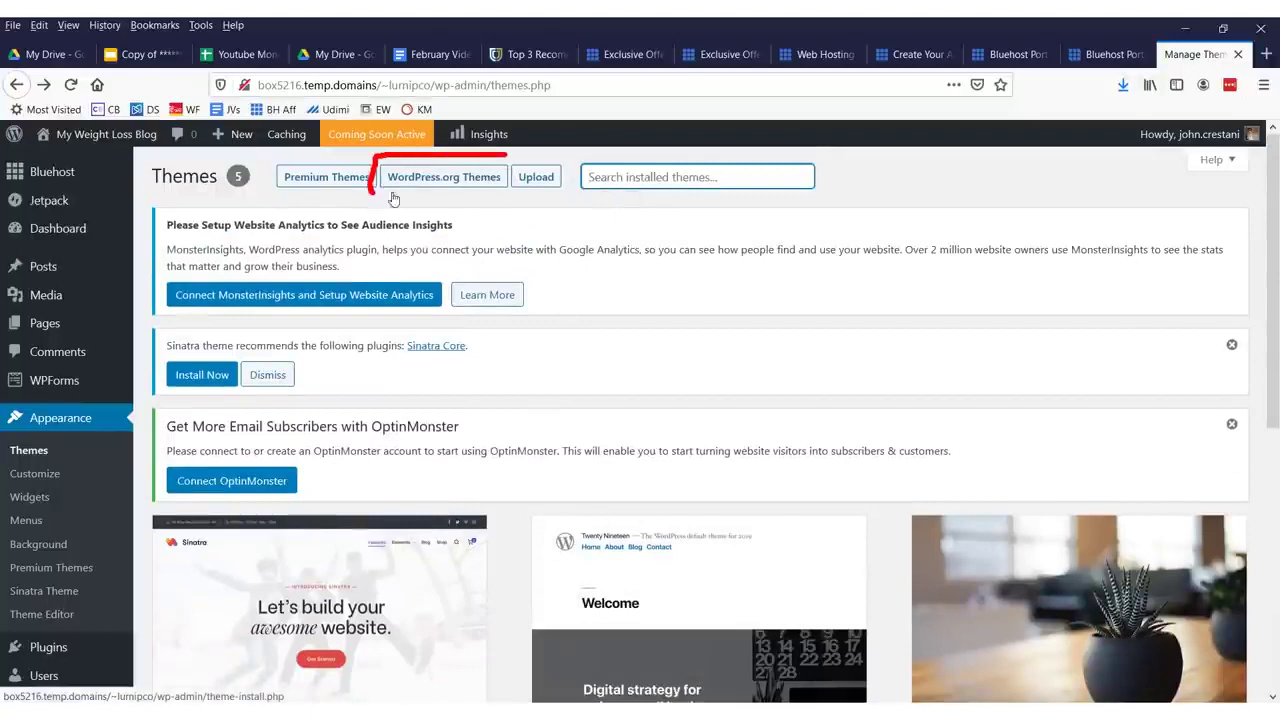
left_click_drag(393, 199, 519, 197)
Filter new themes to E-Commerce and One Column, dropping Blog, and preview Narmada.
left_click(425, 172)
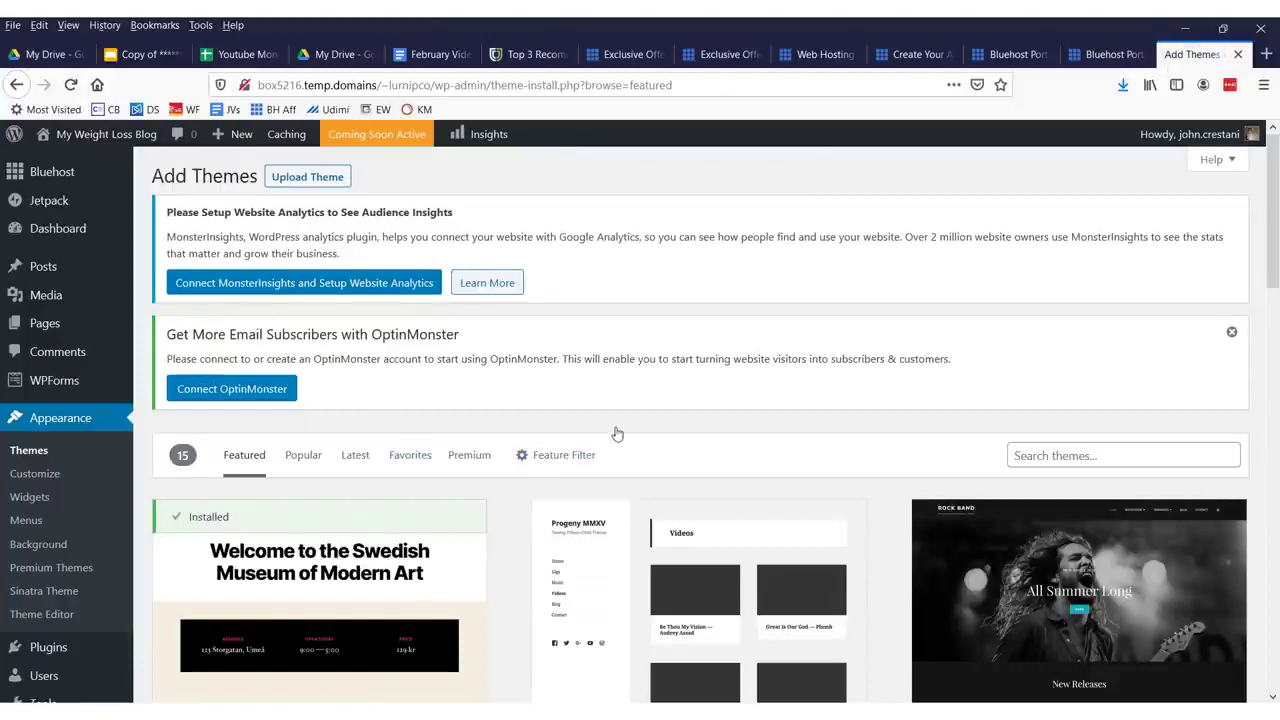
mouse_move(617, 434)
left_mouse_down()
mouse_move(538, 437)
mouse_move(550, 485)
mouse_move(520, 405)
left_mouse_up()
left_click(545, 455)
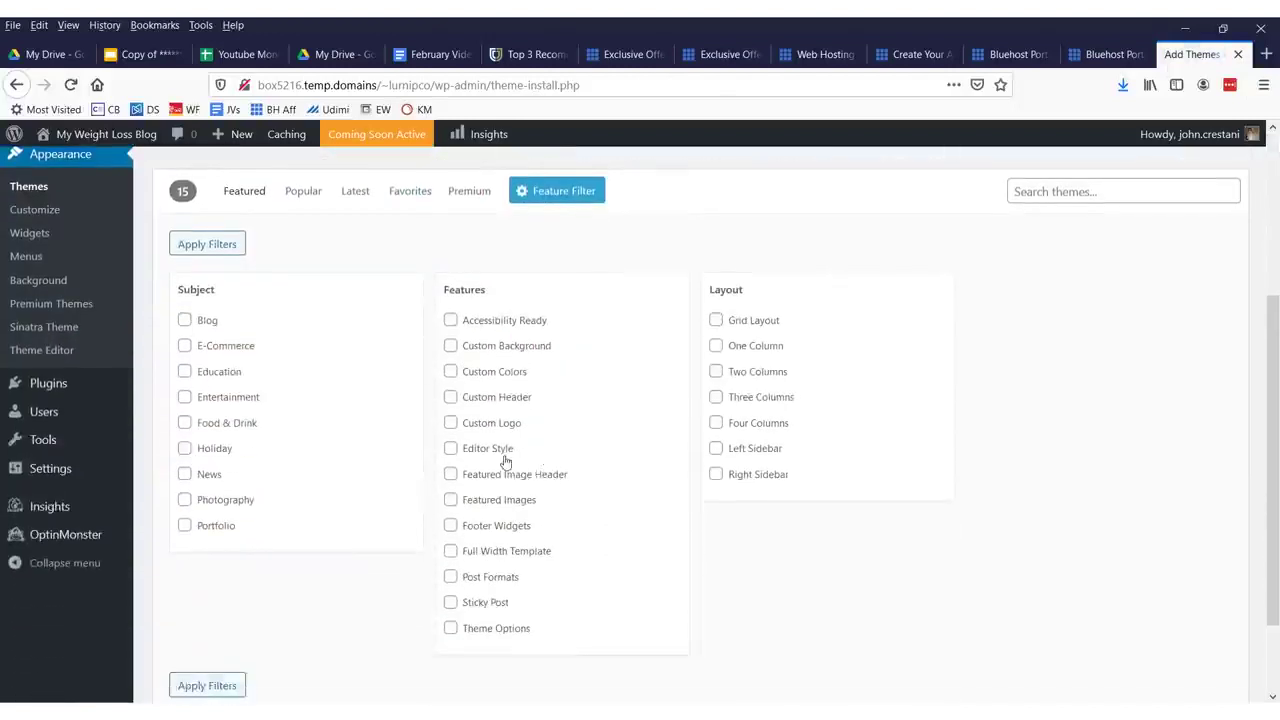
left_click(716, 347)
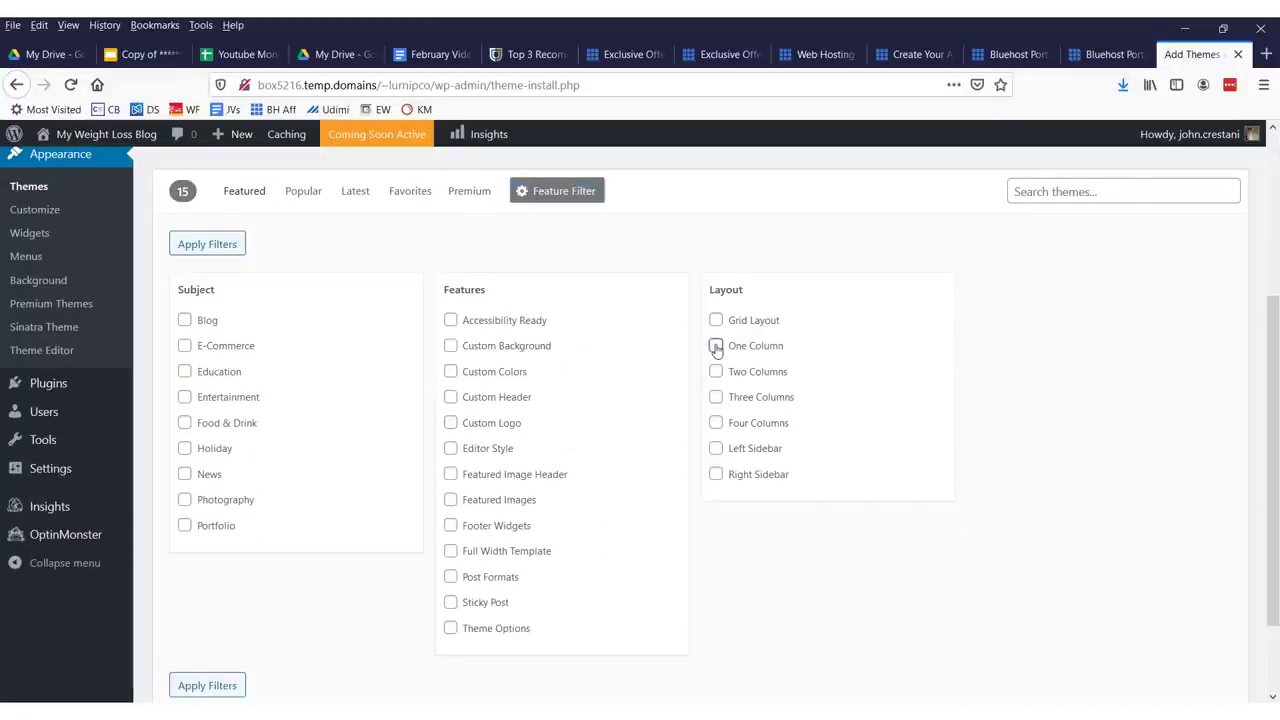
left_click(185, 321)
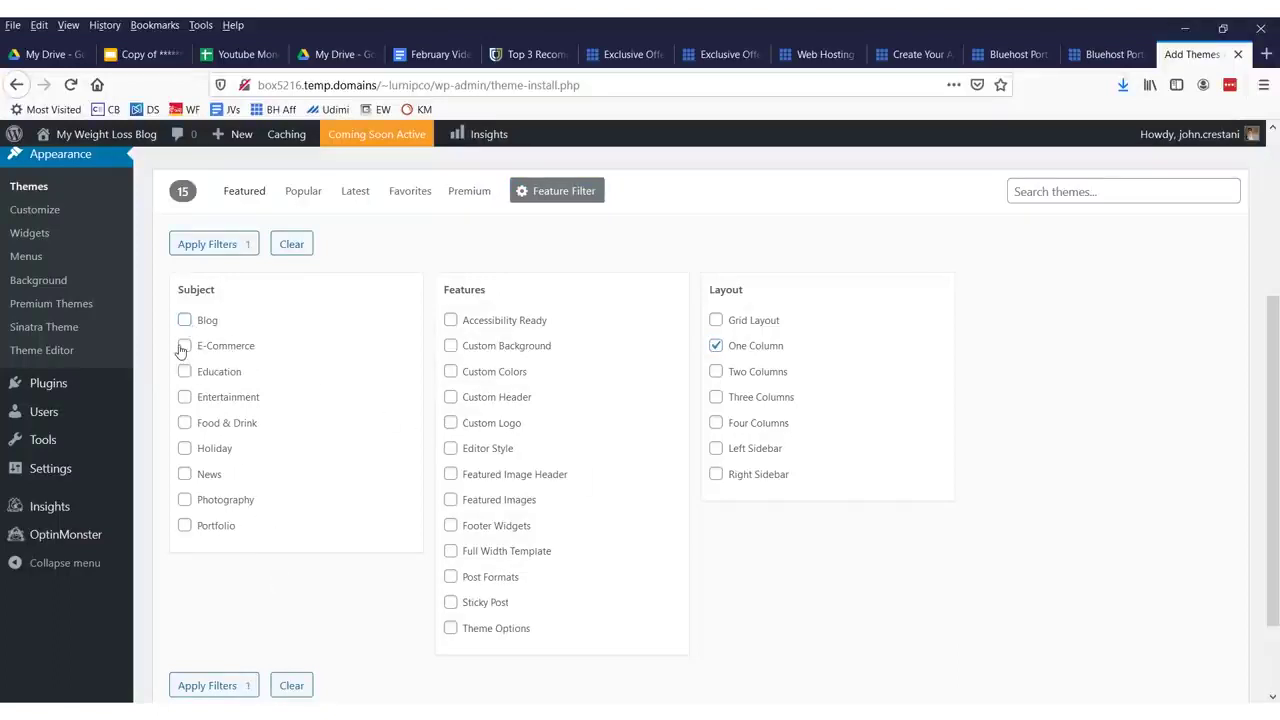
left_click(232, 690)
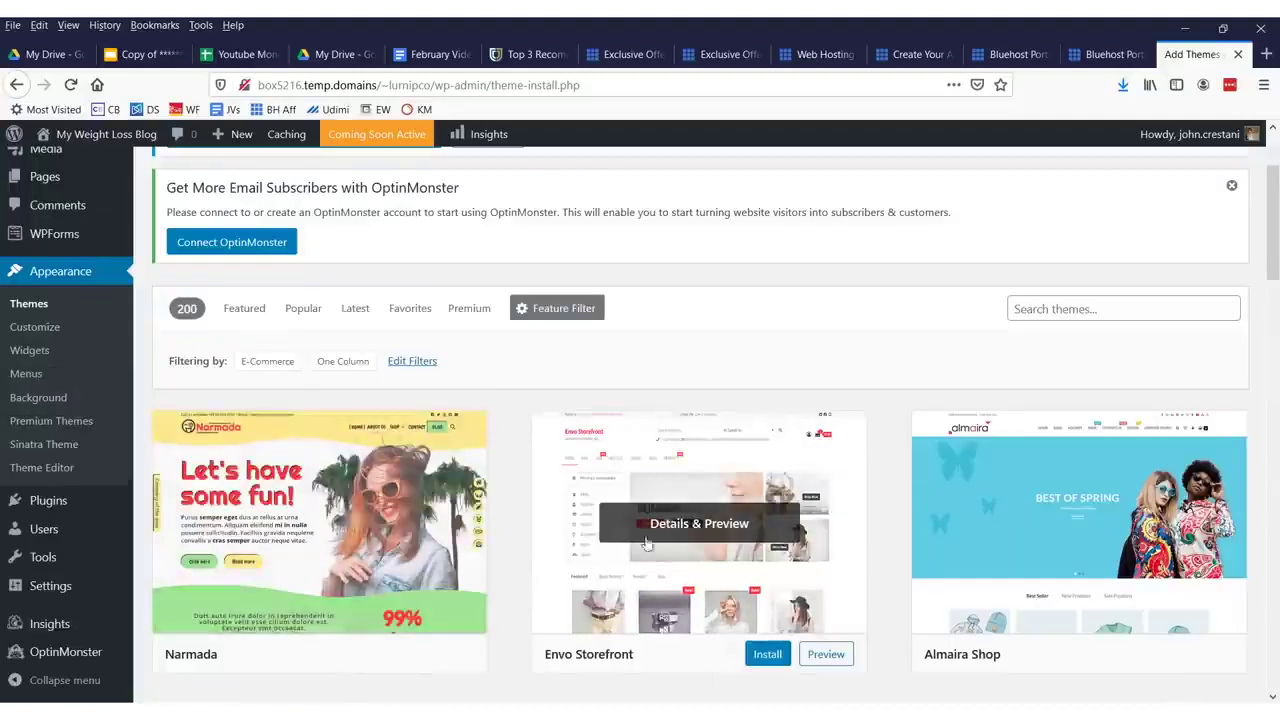
left_click(484, 556)
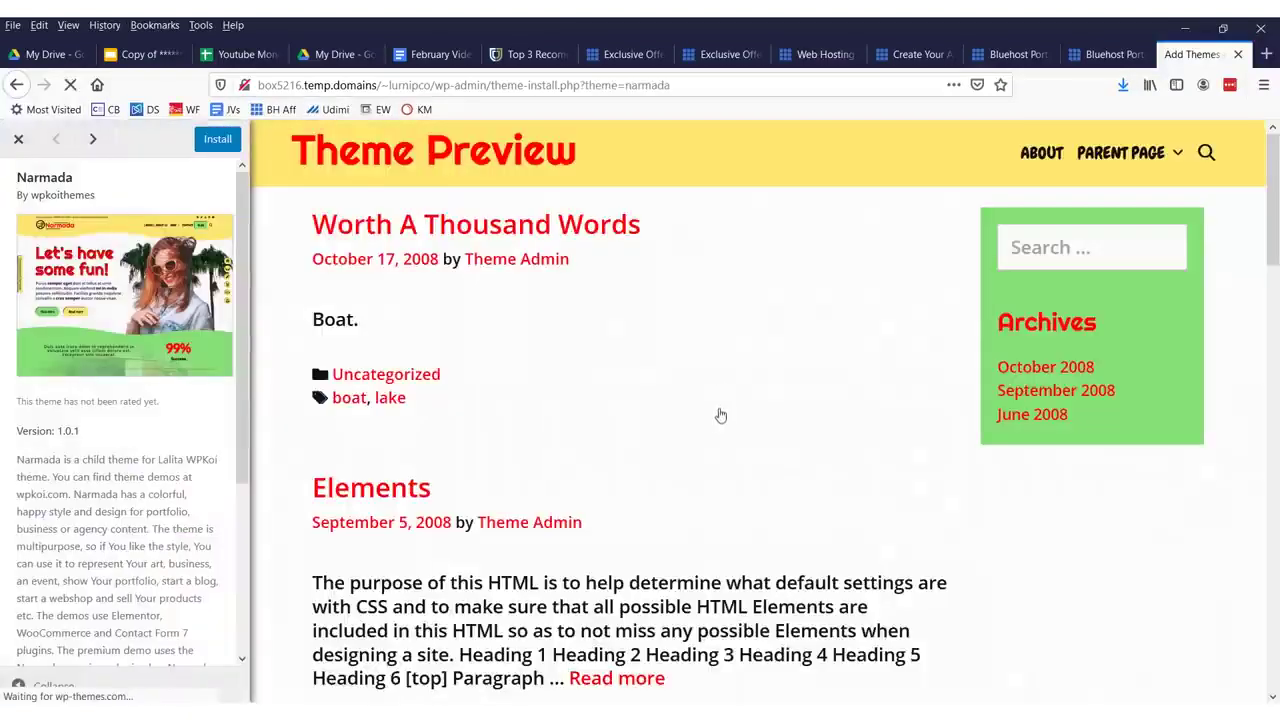
Scroll through the Narmada theme preview, then close it.
scroll(494, 346, "down", 5)
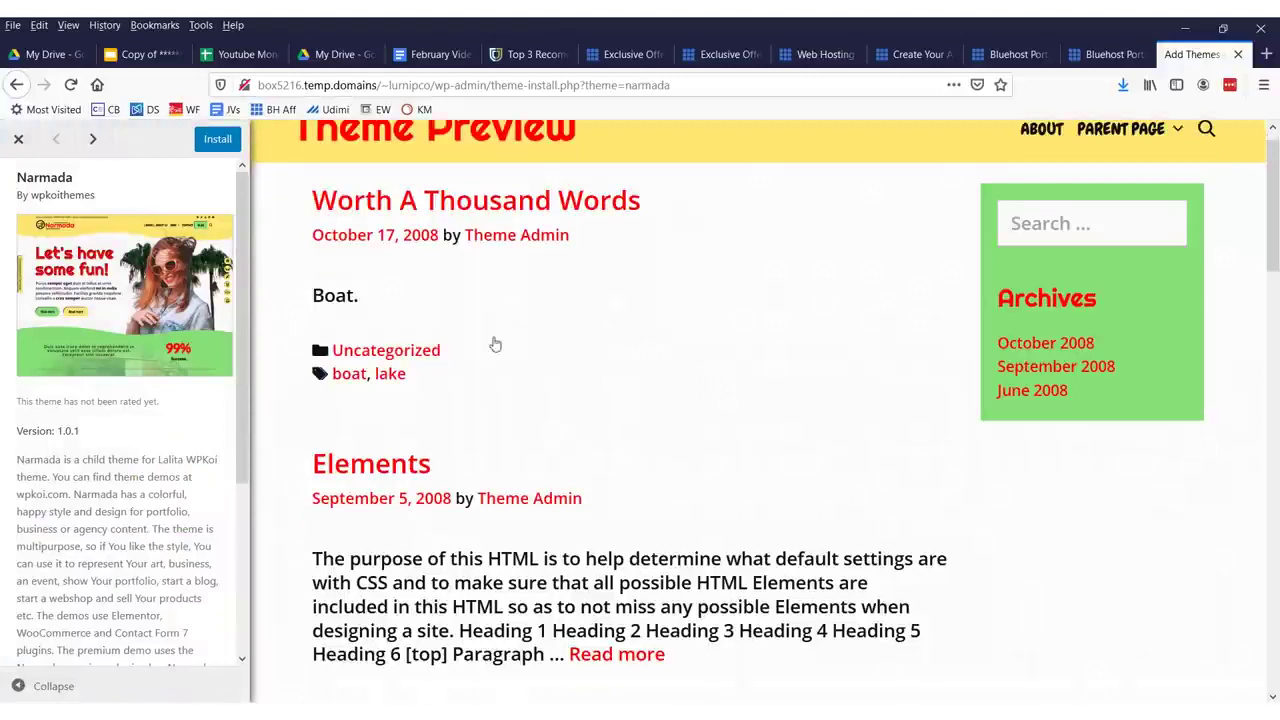
scroll(494, 349, "up", 5)
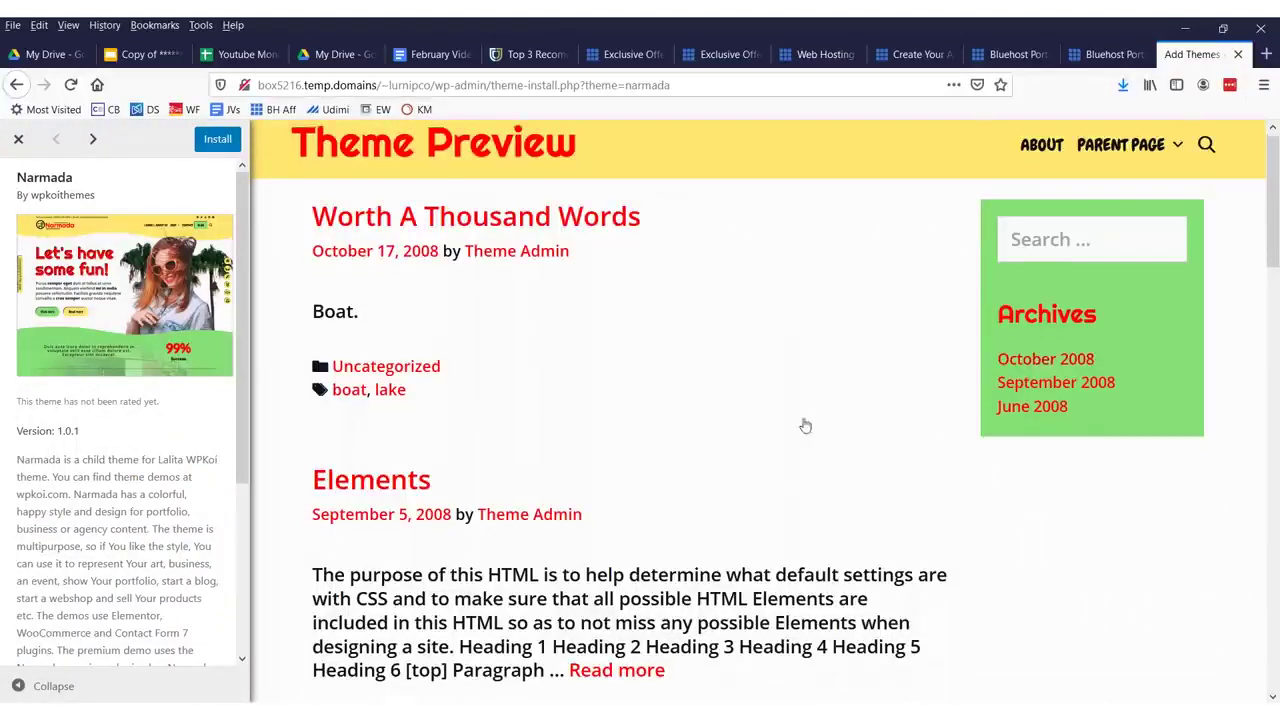
scroll(806, 423, "down", 4)
scroll(726, 414, "down", 5)
scroll(500, 380, "down", 4)
scroll(380, 345, "up", 4)
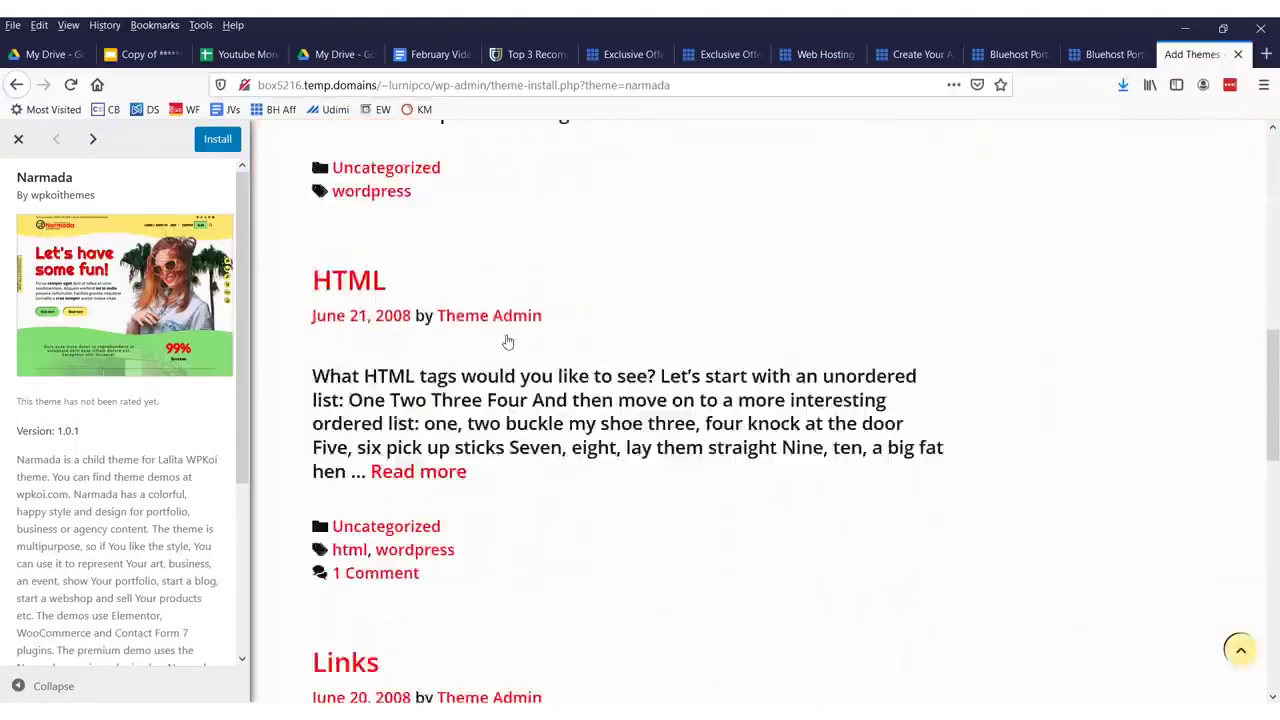
scroll(380, 340, "up", 2)
scroll(380, 335, "down", 2)
scroll(380, 325, "down", 8)
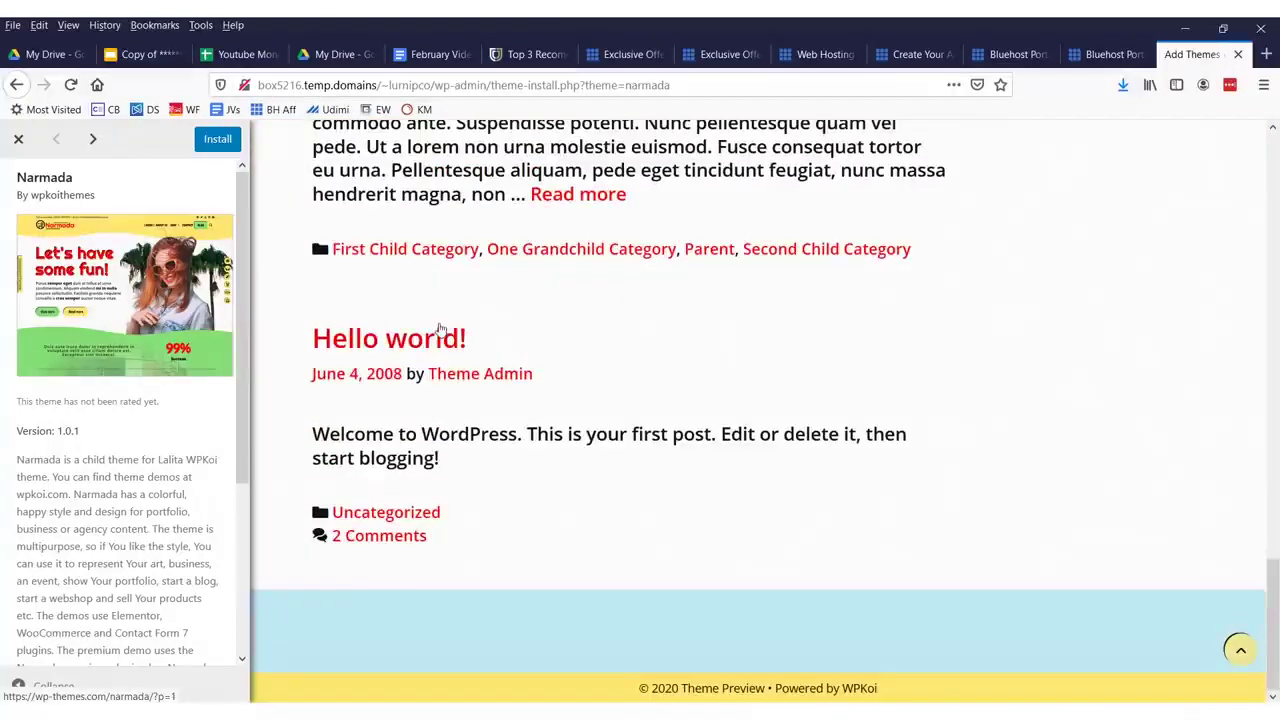
scroll(390, 300, "up", 3)
scroll(400, 260, "up", 3)
key("Escape")
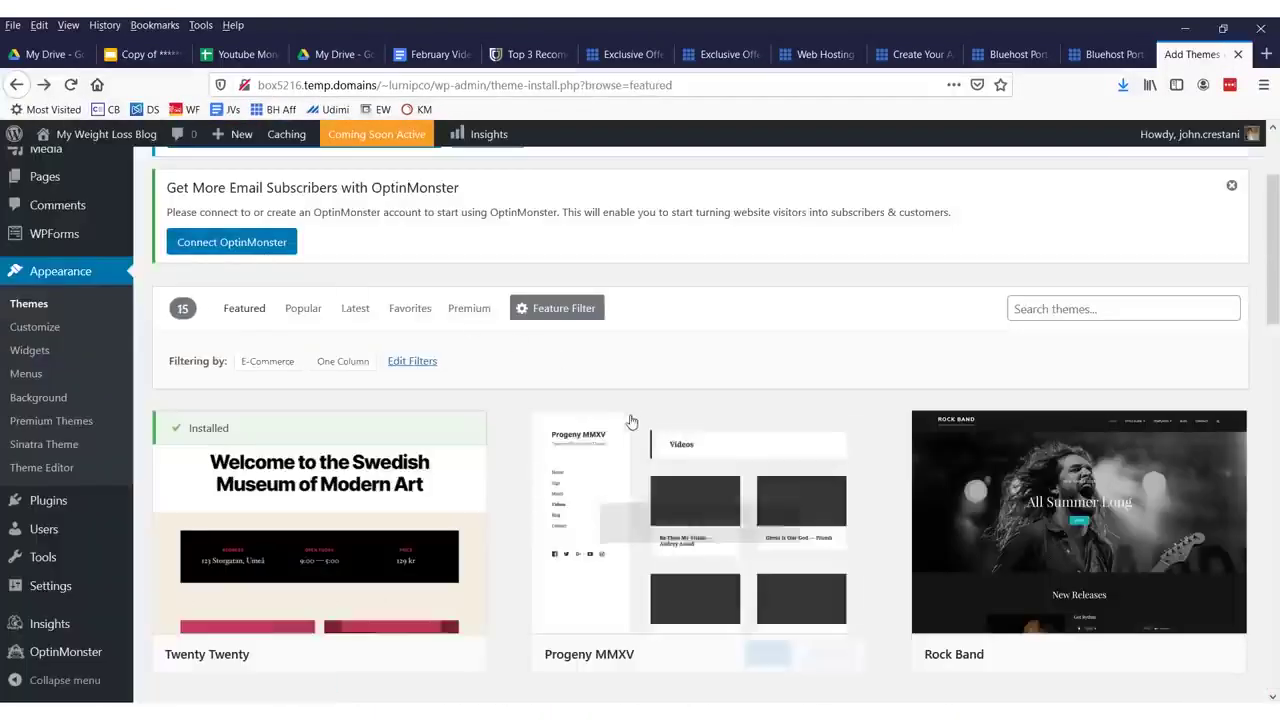
Preview the Eliza theme, then leave it for the theme list.
scroll(612, 420, "down", 3)
scroll(570, 415, "up", 5)
scroll(560, 414, "down", 2)
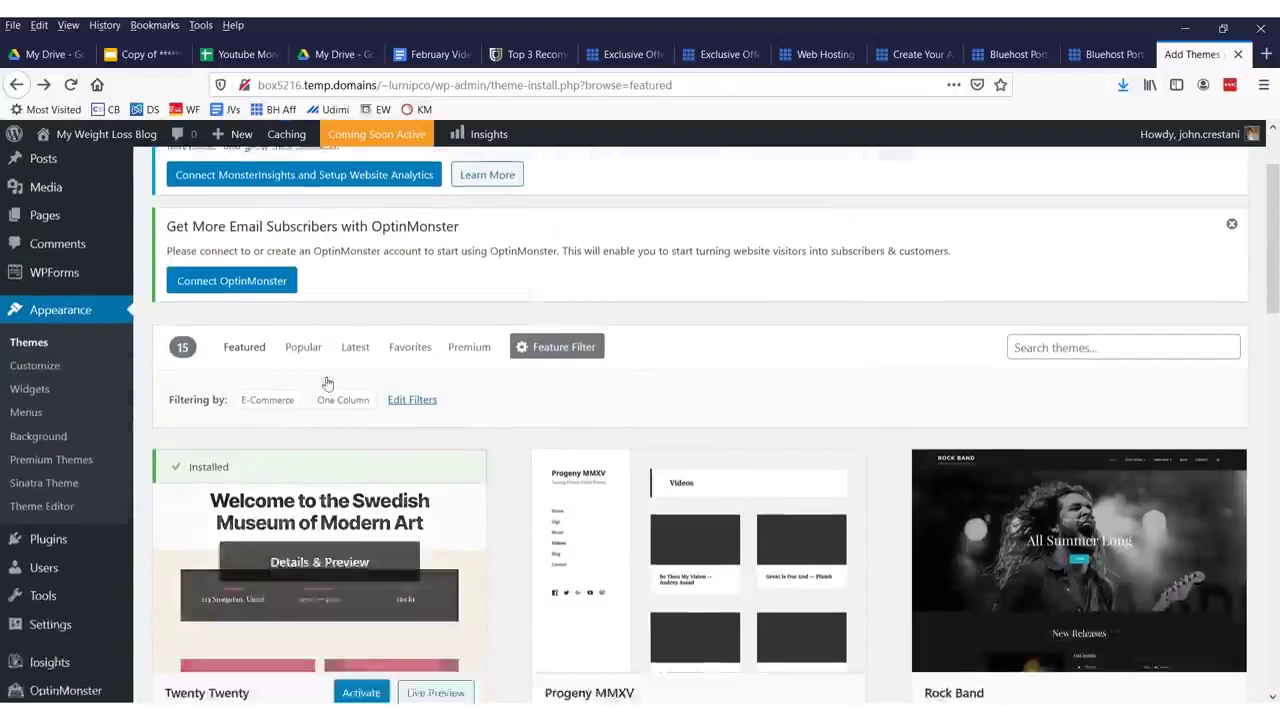
scroll(400, 400, "down", 5)
scroll(360, 385, "down", 5)
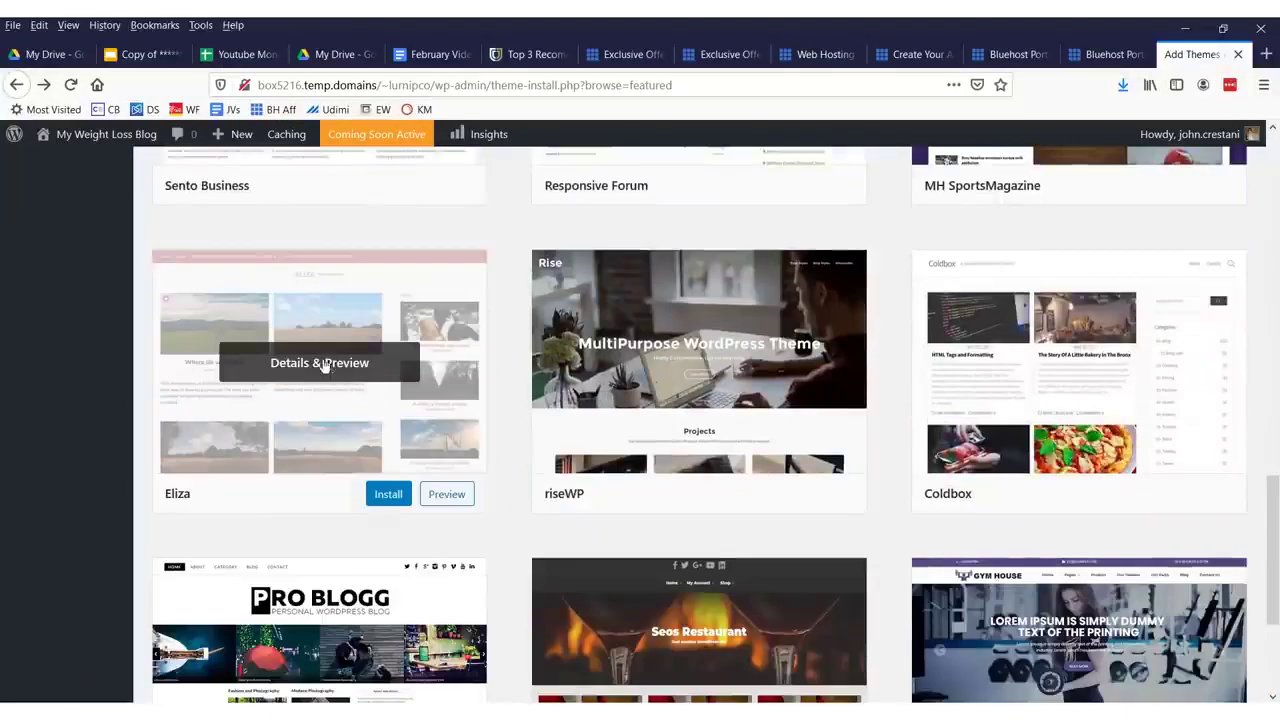
left_click(452, 497)
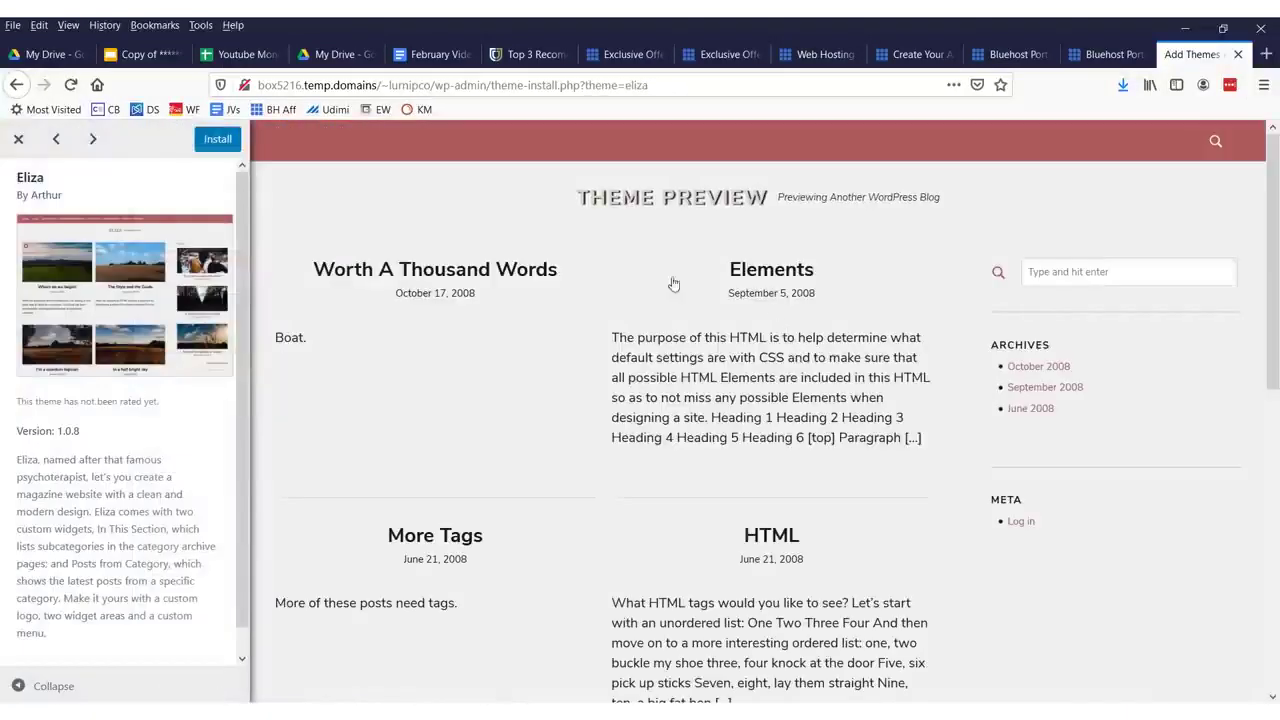
scroll(600, 320, "down", 5)
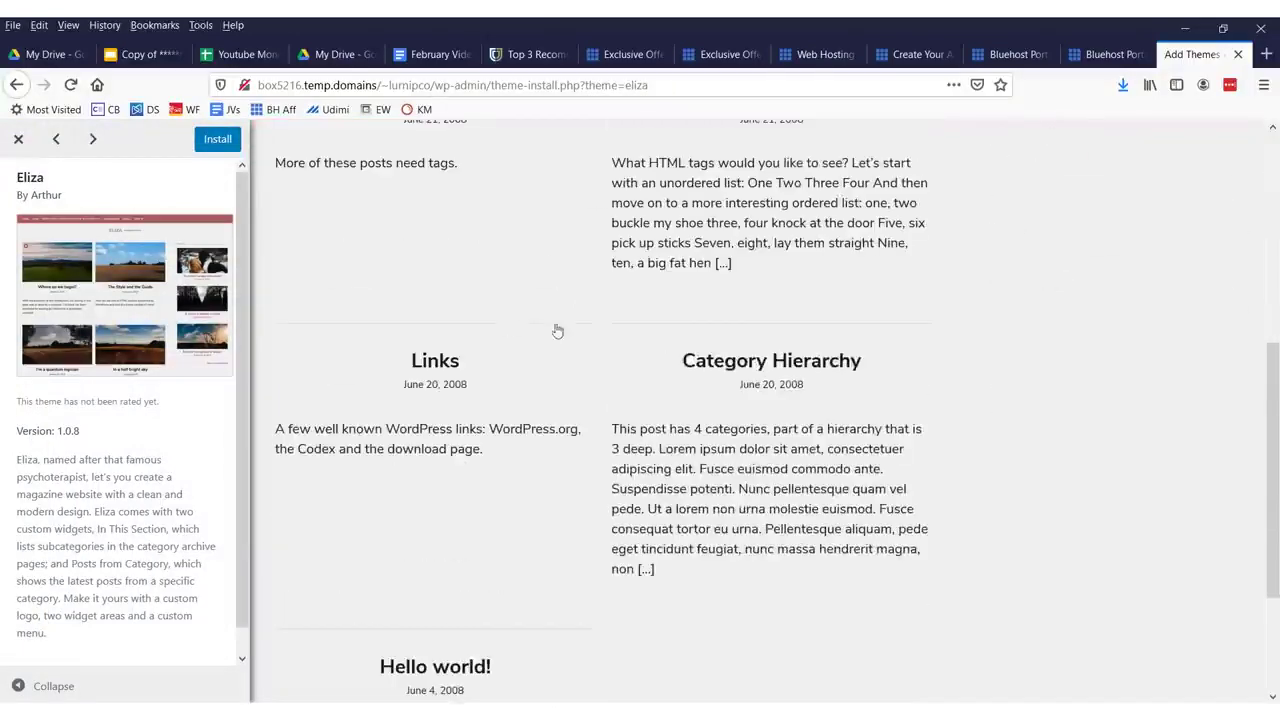
scroll(554, 331, "down", 2)
scroll(470, 379, "up", 4)
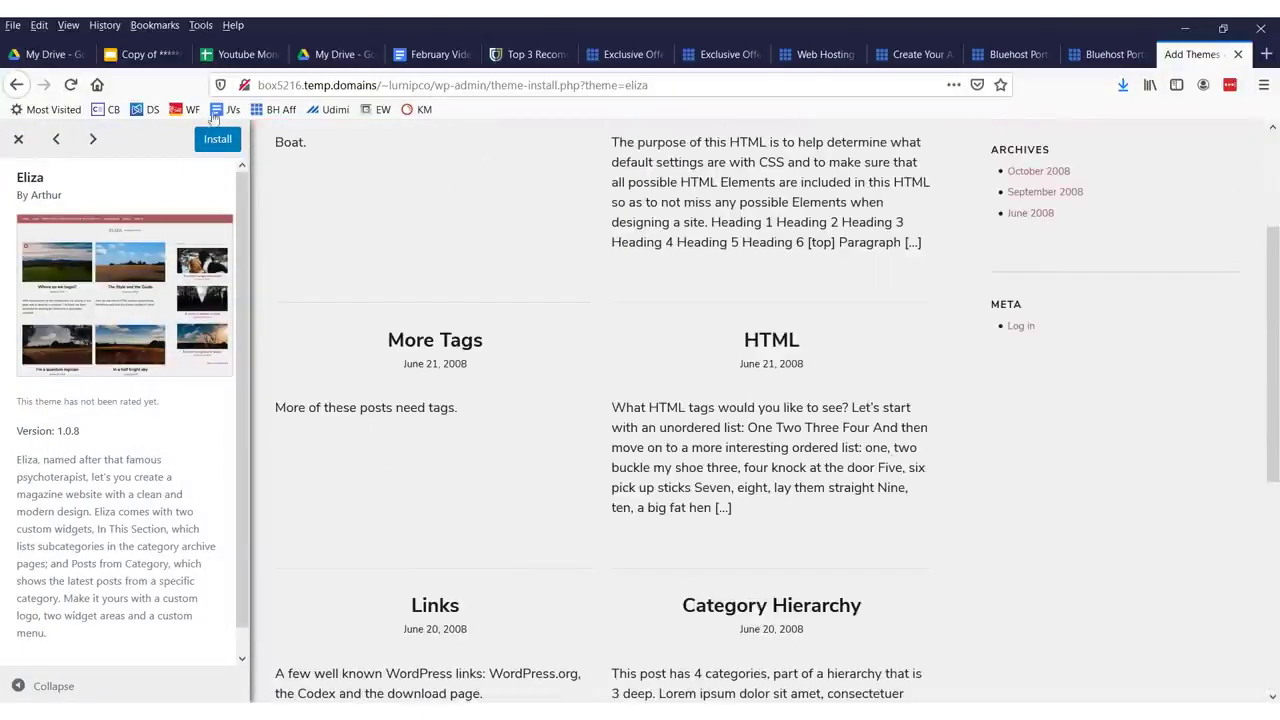
left_click(5, 87)
Activate the Twenty Twenty theme from the theme list.
scroll(447, 420, "down", 2)
scroll(447, 420, "down", 3)
scroll(447, 420, "down", 3)
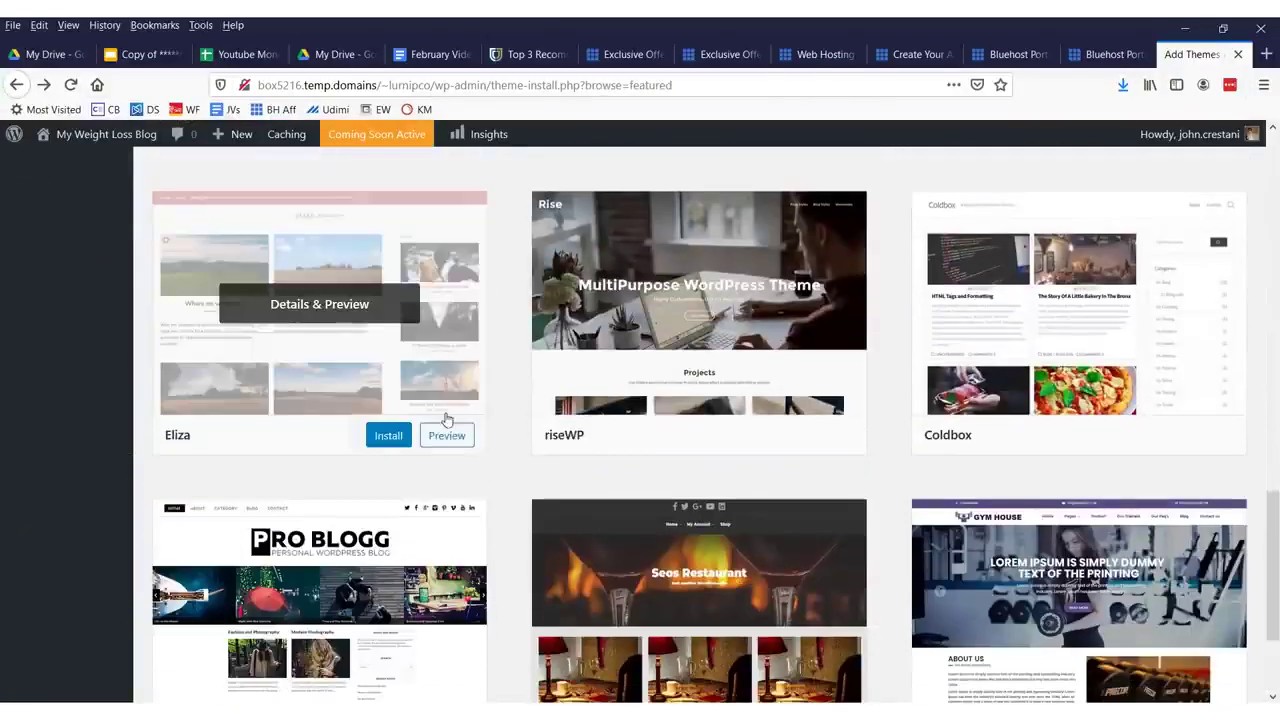
scroll(447, 420, "down", 3)
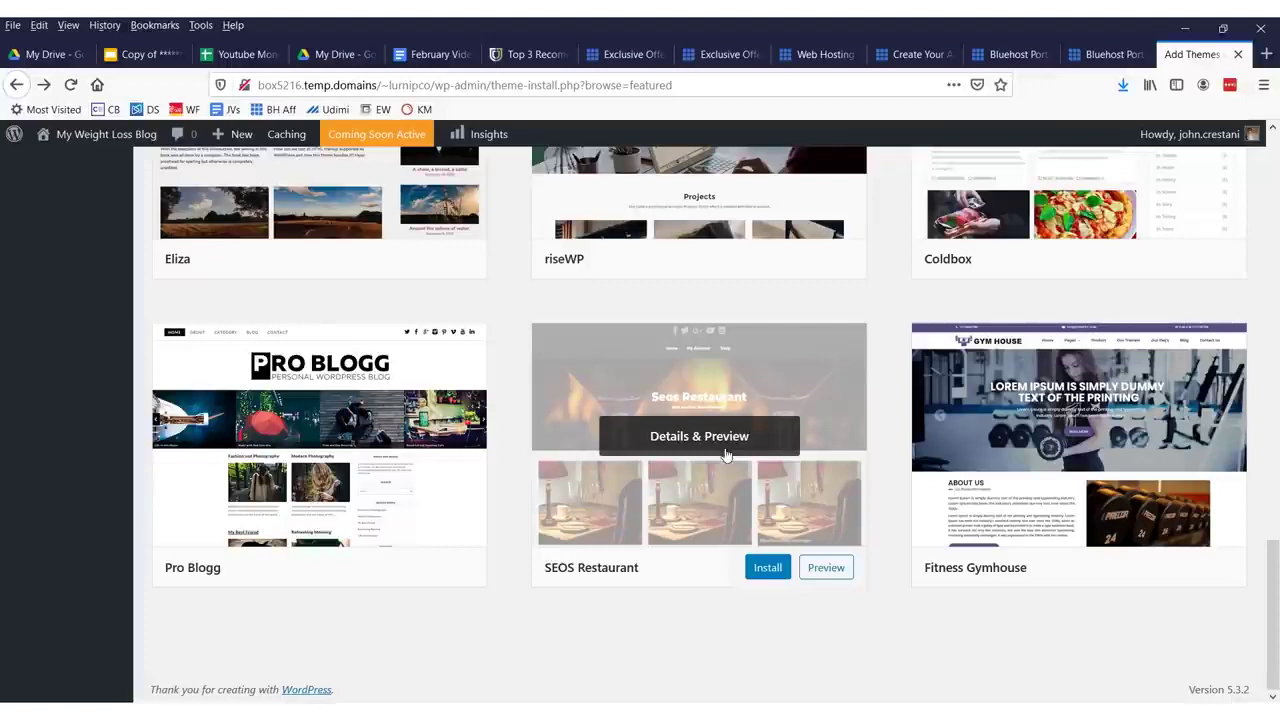
scroll(698, 450, "up", 15)
scroll(457, 360, "up", 10)
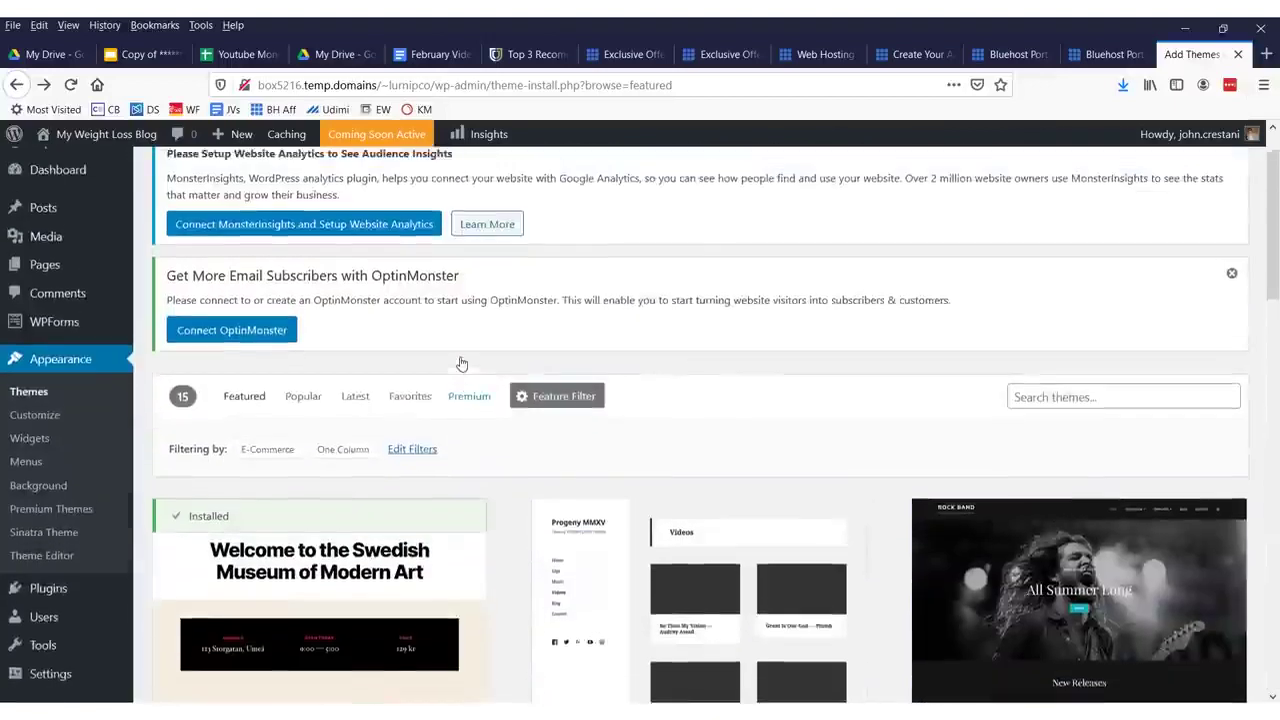
scroll(457, 360, "down", 4)
left_click(352, 349)
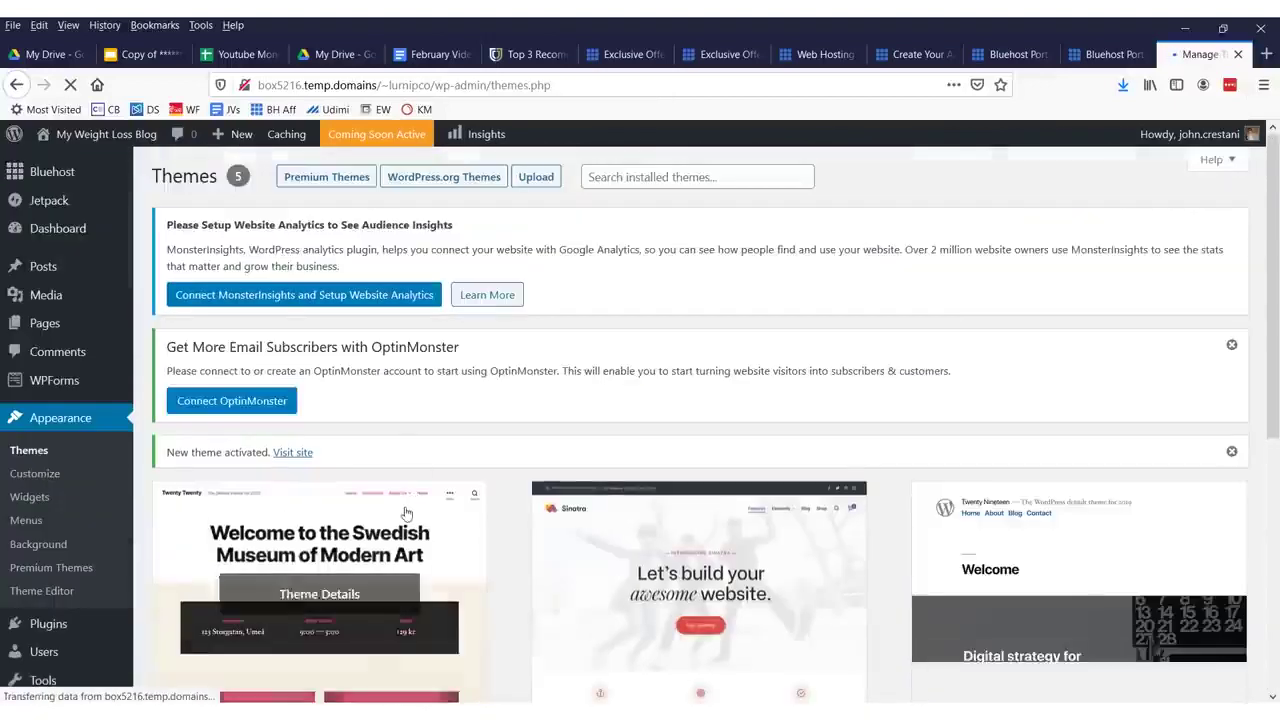
scroll(500, 300, "down", 2)
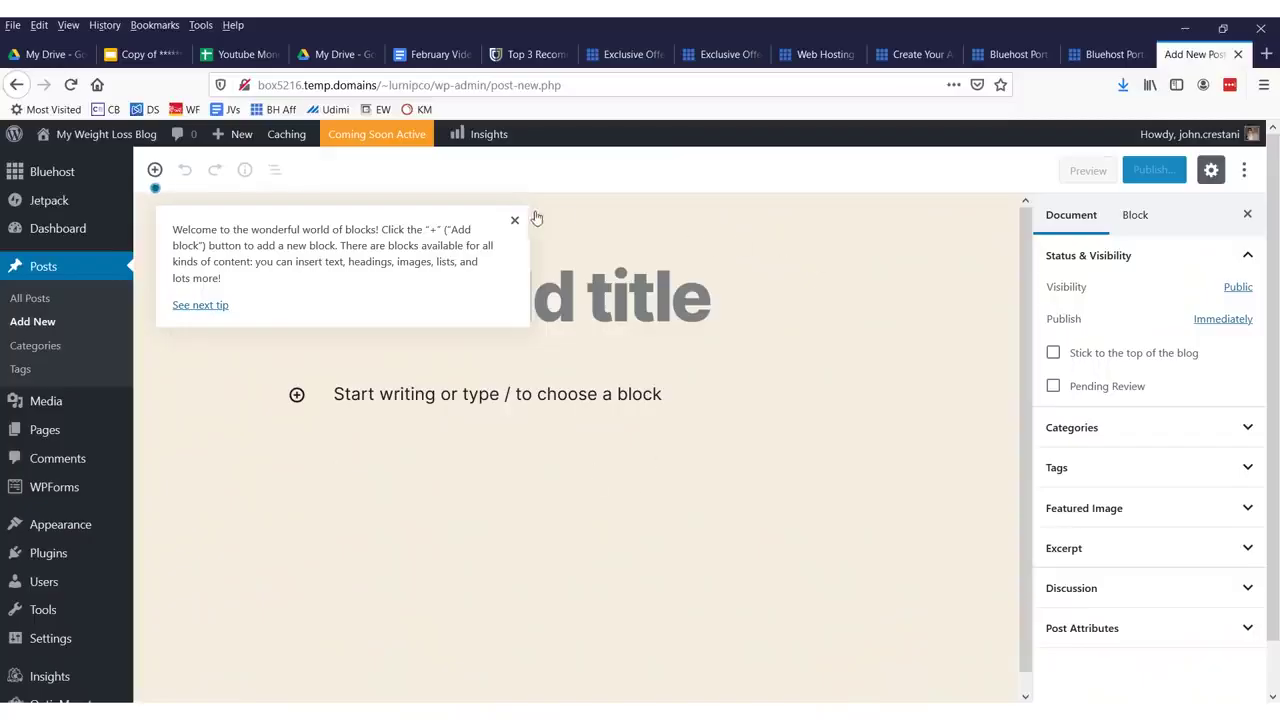
Dismiss the new post's welcome tip to begin writing the title.
left_click(515, 221)
type("How I lost w")
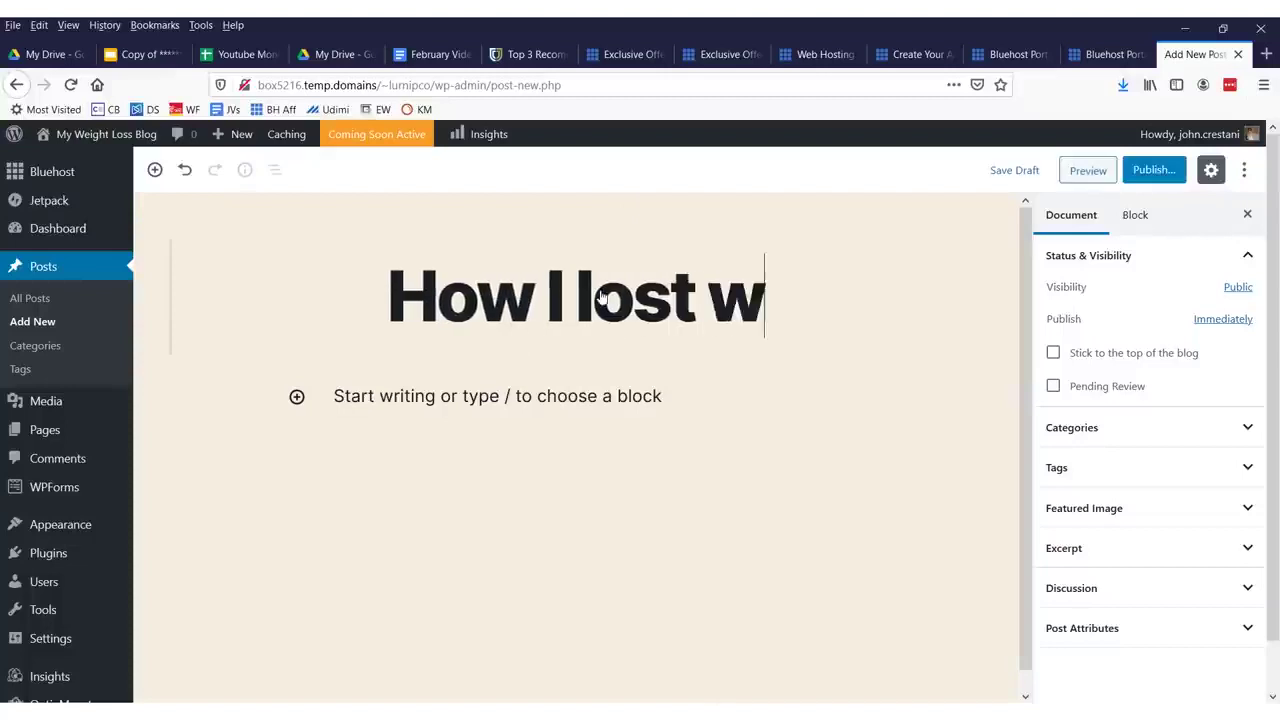
Title the post 'How I lost weight drinking beer!', add the LINK paragraphs, and publish.
type("eight d")
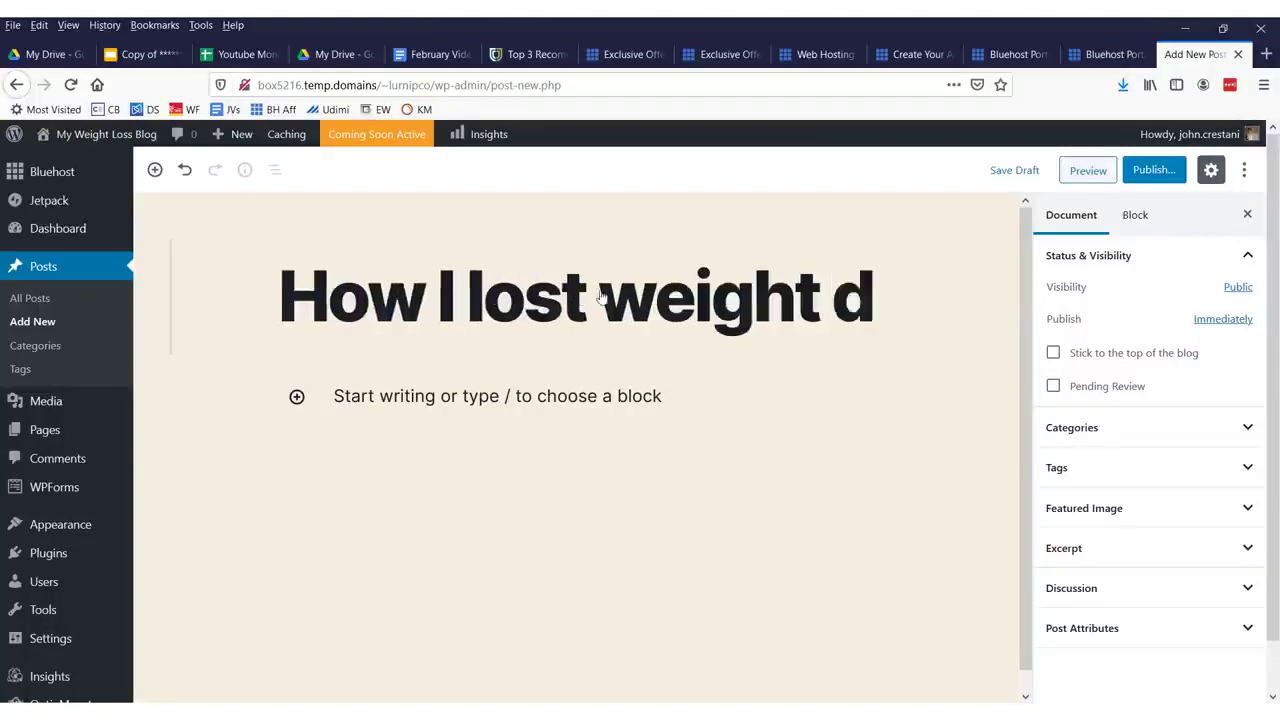
type("rinking beer!")
left_click(596, 479)
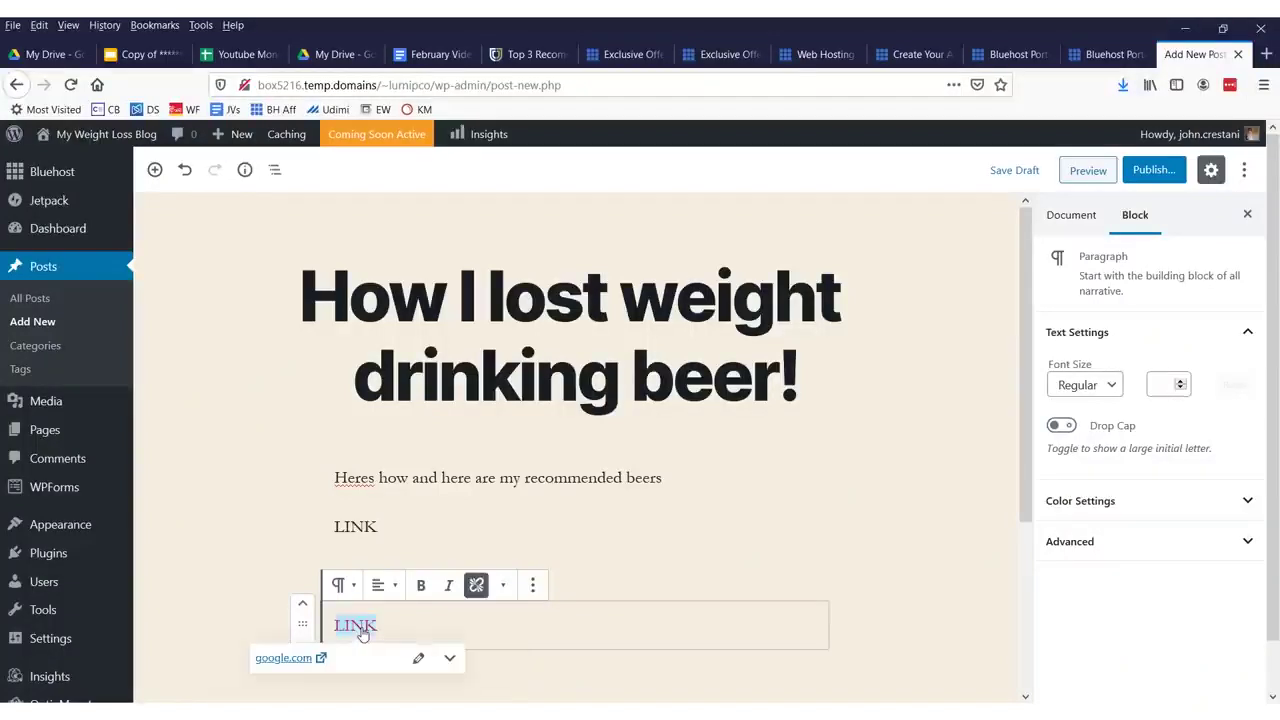
left_click(690, 530)
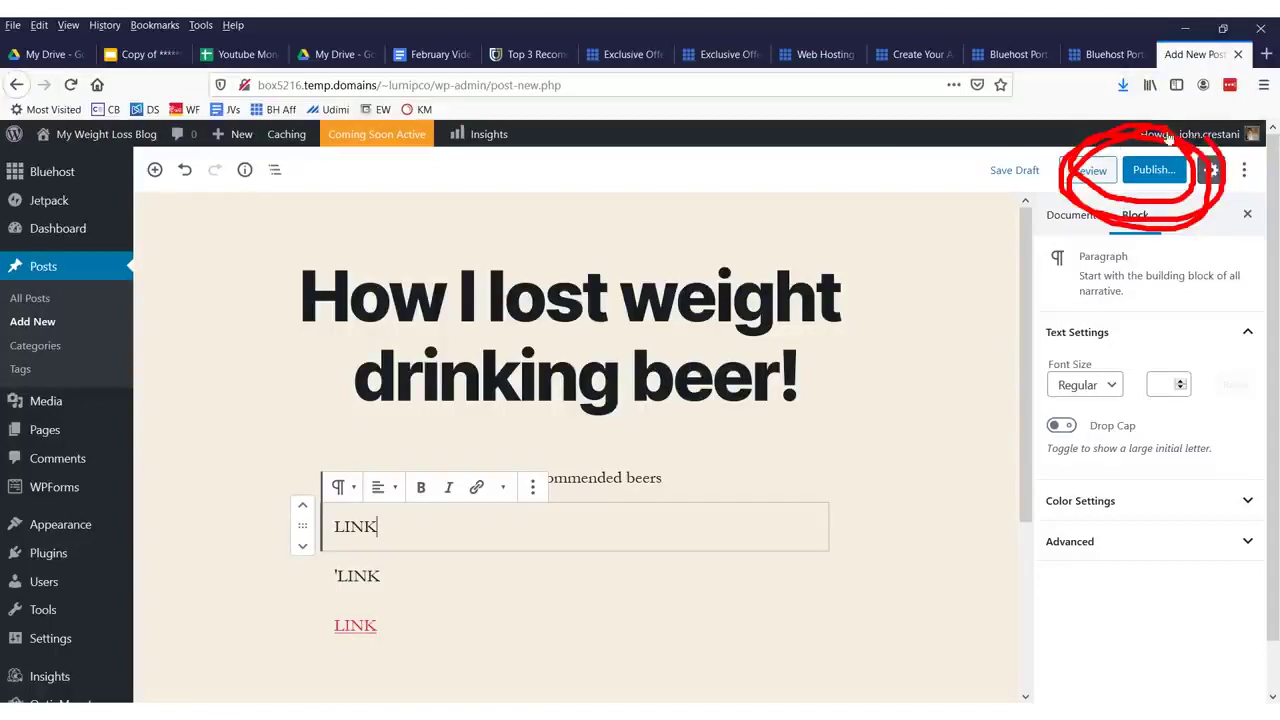
left_click(1153, 170)
Confirm publishing the beer weight-loss post in the pre-publish panel.
left_click(1088, 169)
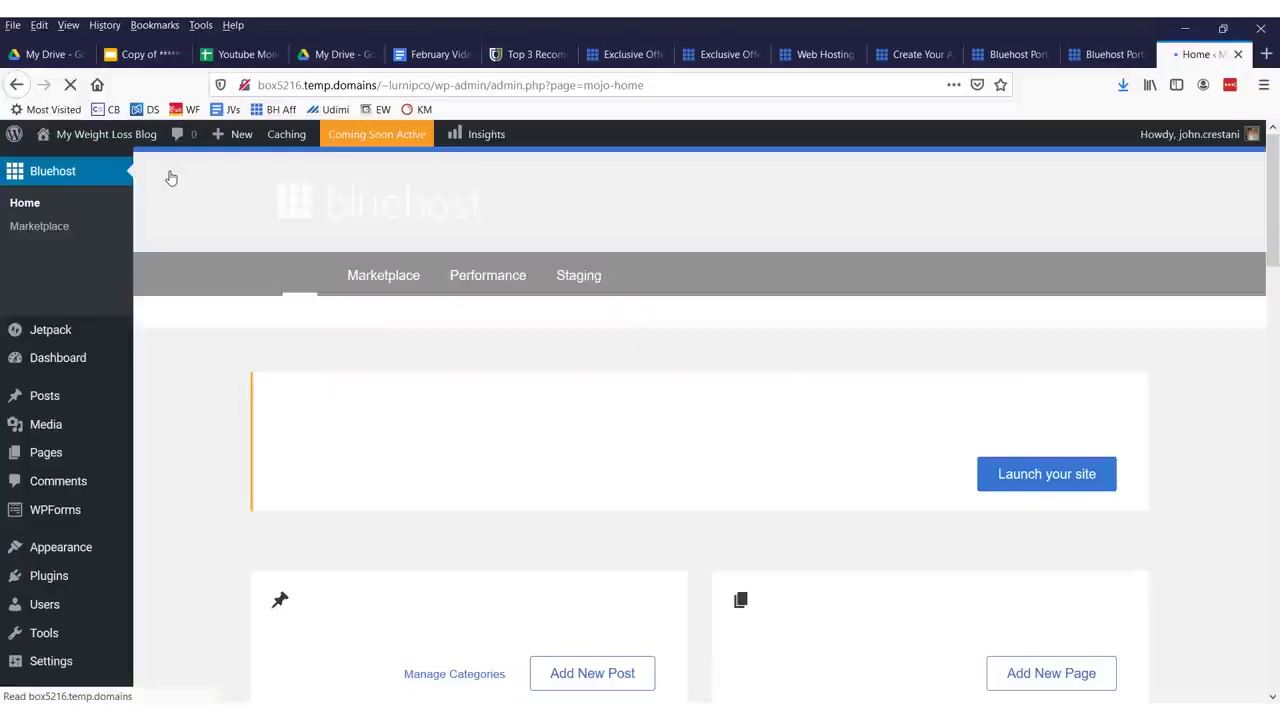
scroll(946, 233, "down", 3)
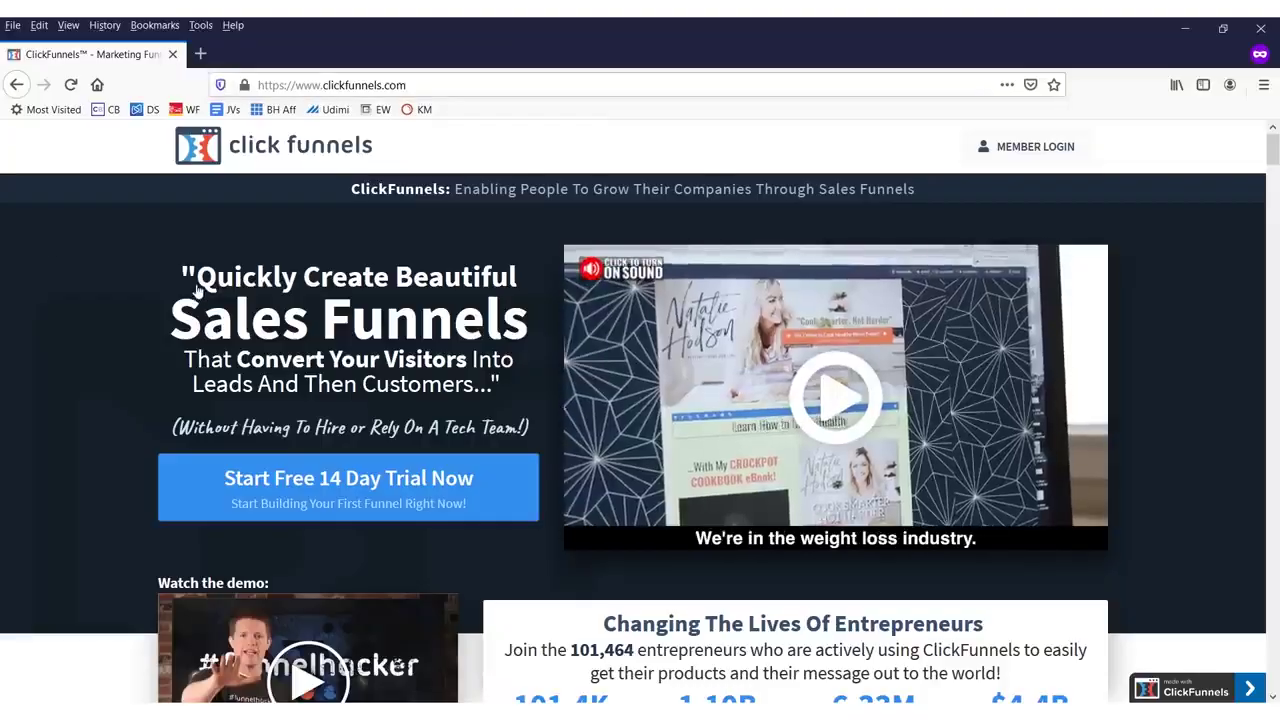
Highlight the 'Quickly Create Beautiful Sales Funnels' headline, then scroll down to What's A Funnel.
left_click_drag(202, 320, 410, 302)
left_click_drag(197, 272, 527, 318)
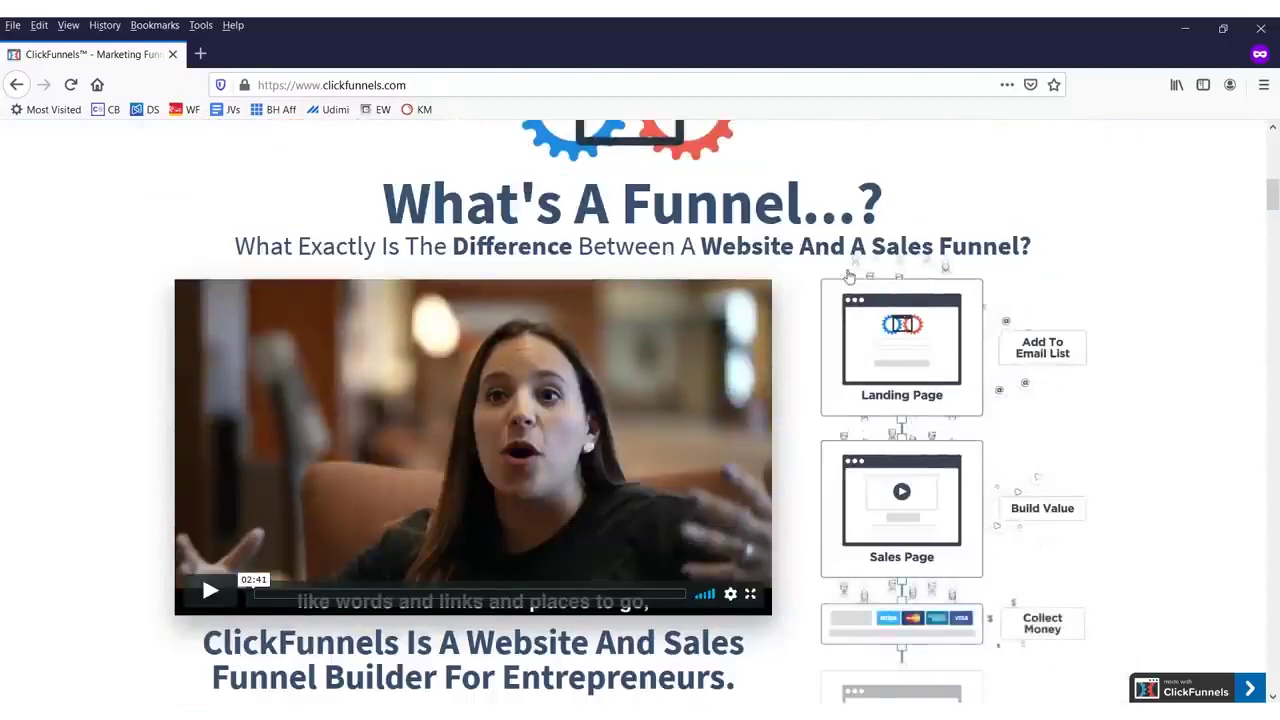
scroll(670, 368, "down", 3)
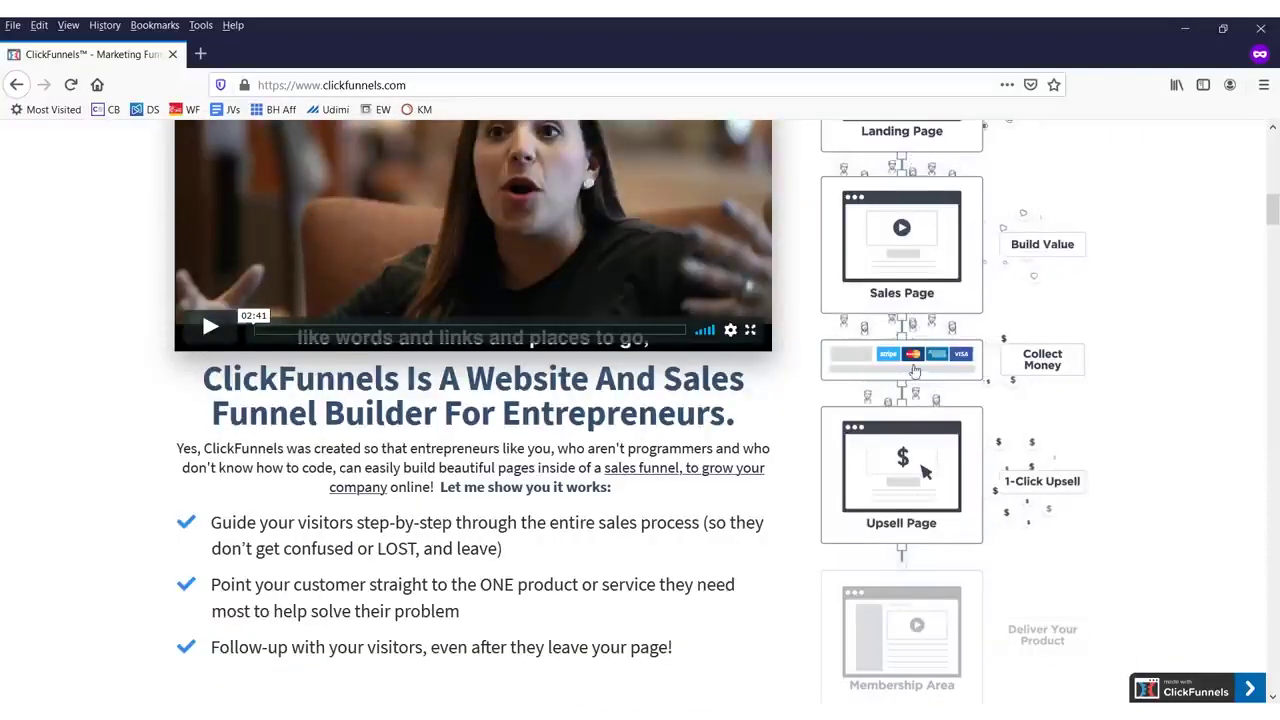
scroll(913, 370, "up", 2)
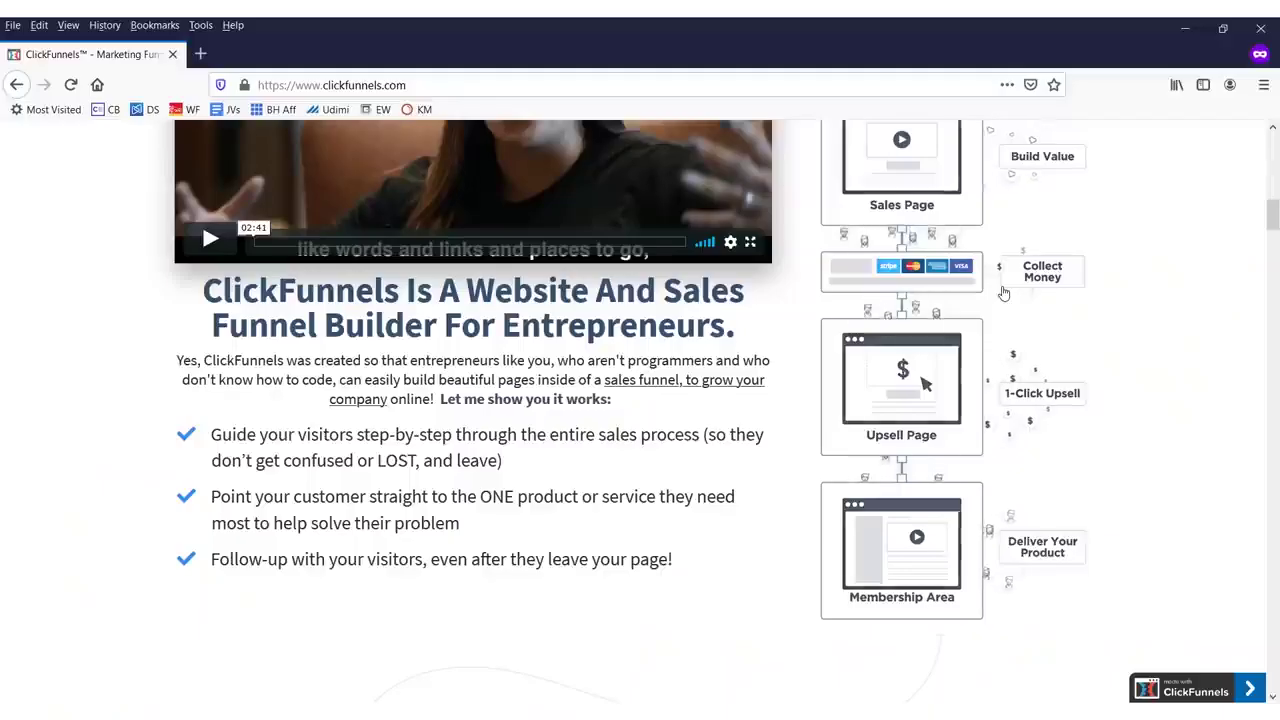
scroll(1003, 293, "down", 1)
scroll(914, 366, "down", 1)
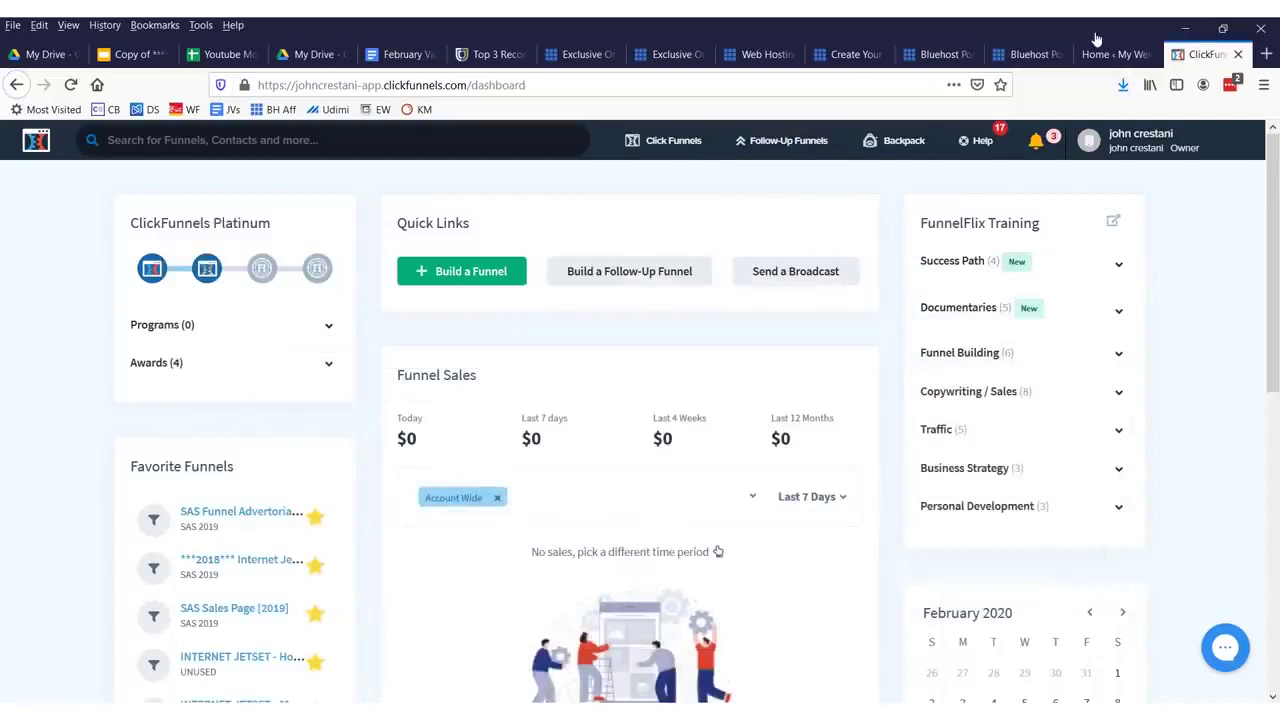
Switch to the 'Home ‹ My Weight Loss Blog' WordPress tab.
left_click(1105, 54)
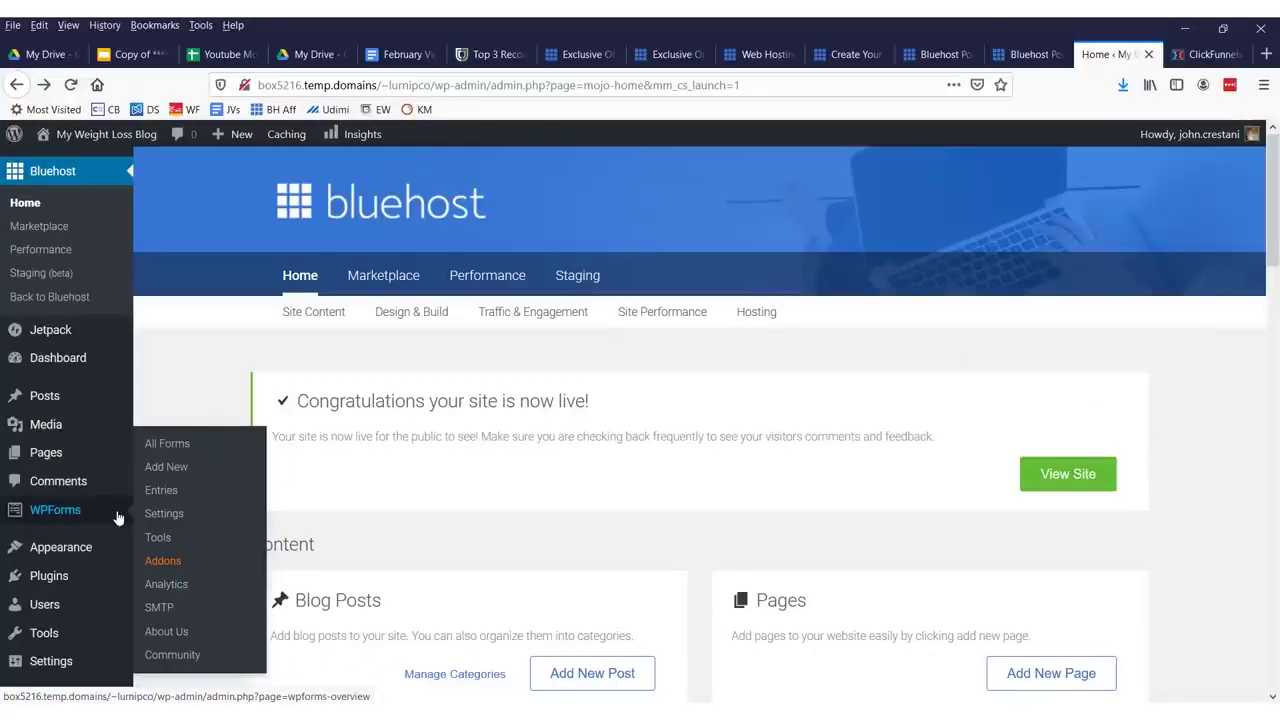
mouse_move(48, 435)
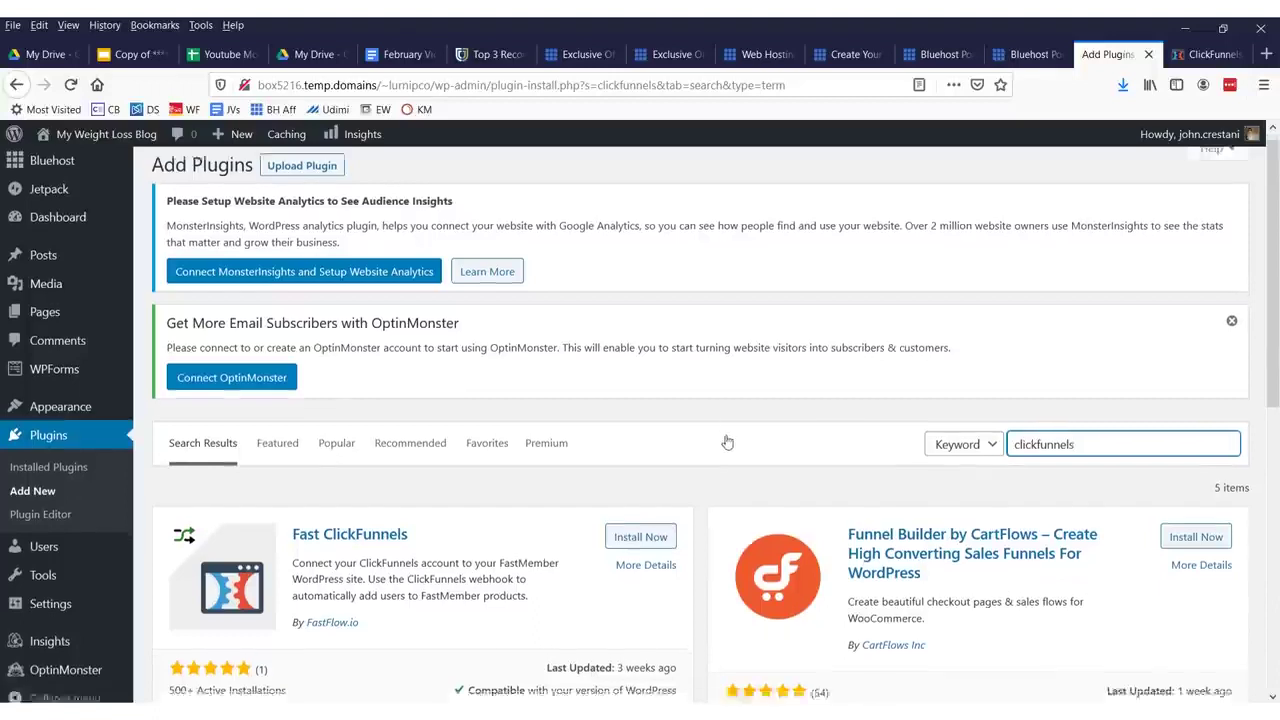
Open the activated ClickFunnels plugin's Plugin Settings page from the sidebar.
scroll(760, 450, "down", 5)
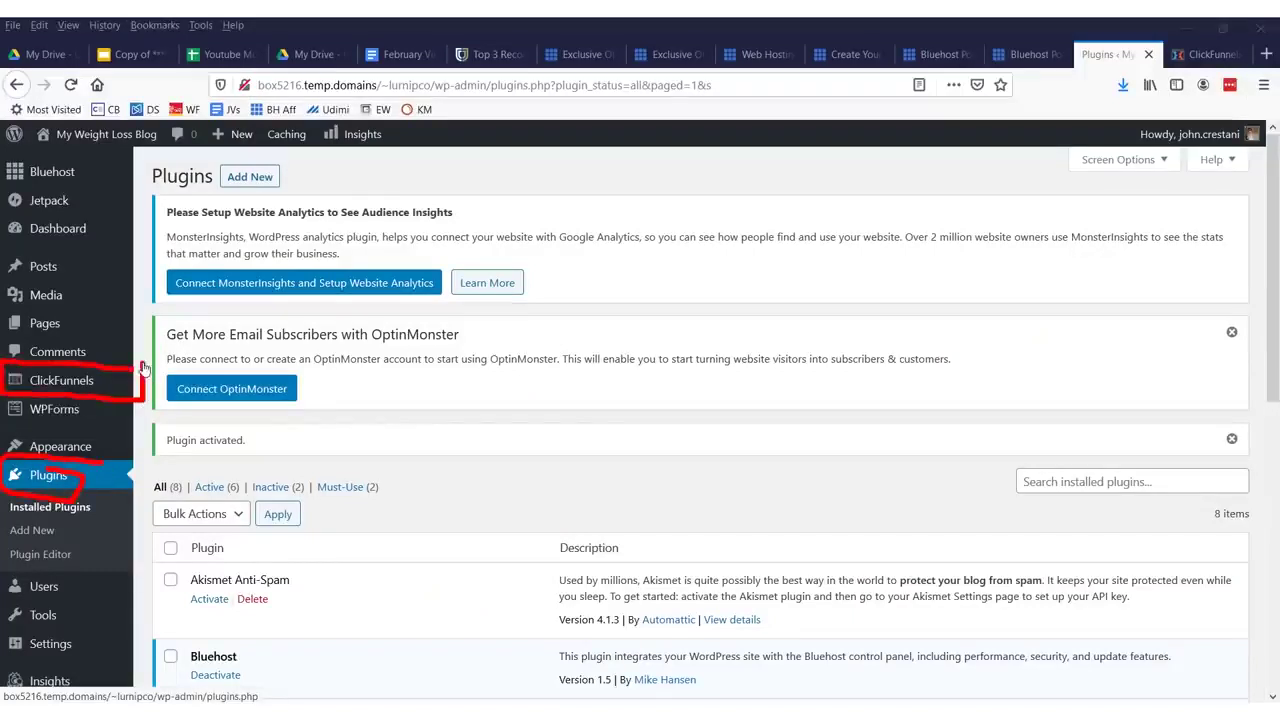
left_click(52, 380)
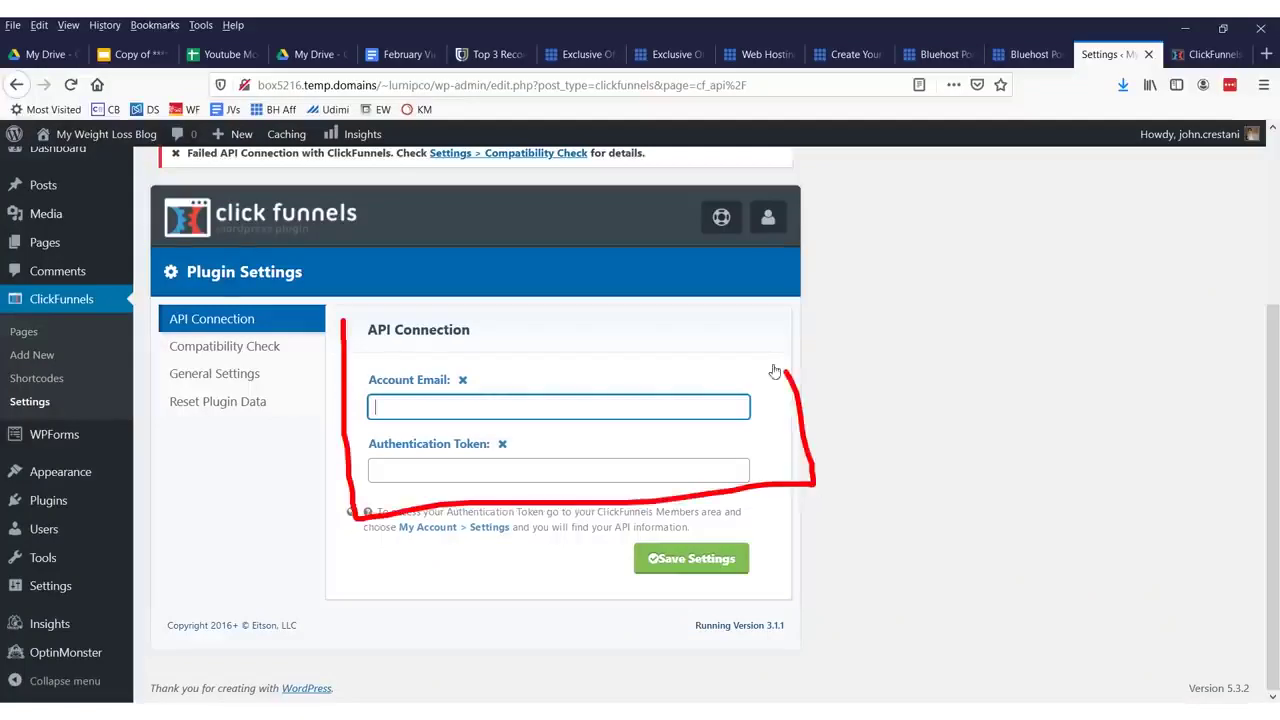
Switch with Ctrl+Tab to the ClickFunnels funnel's Registration Page overview.
key("ctrl+Tab")
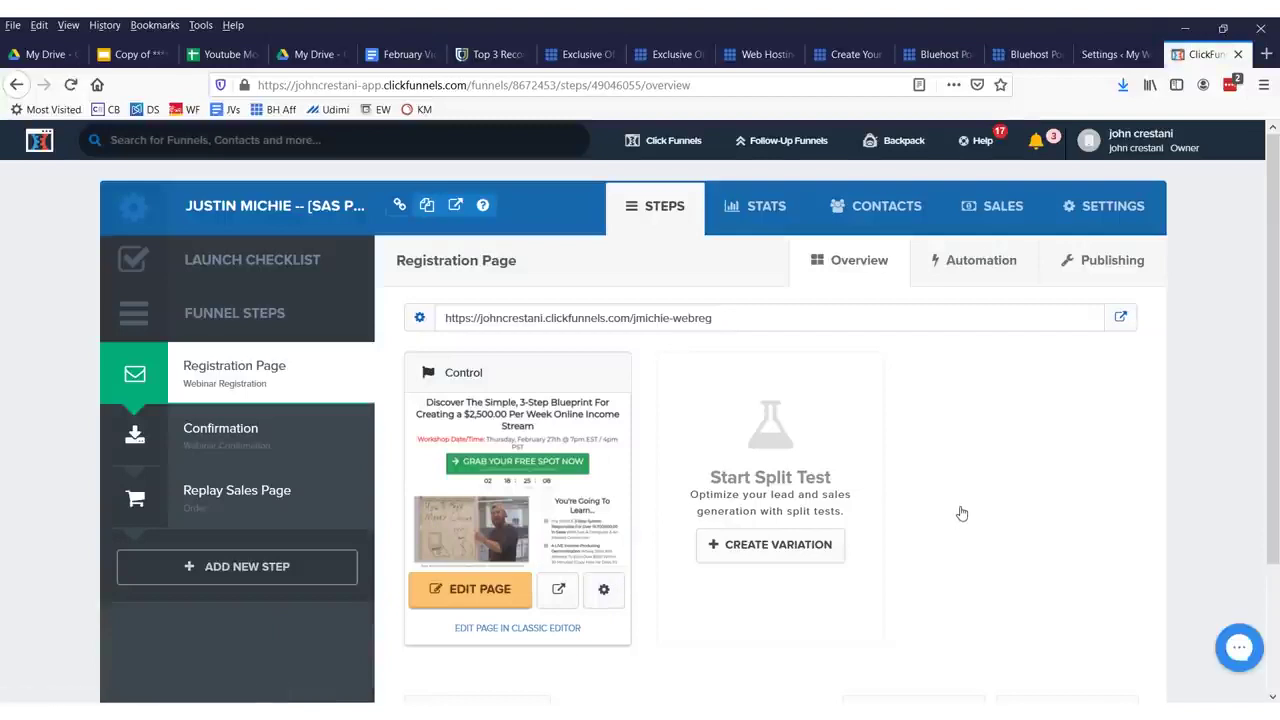
Preview the registration page, then view the live replay sales page and its headline.
left_click(558, 589)
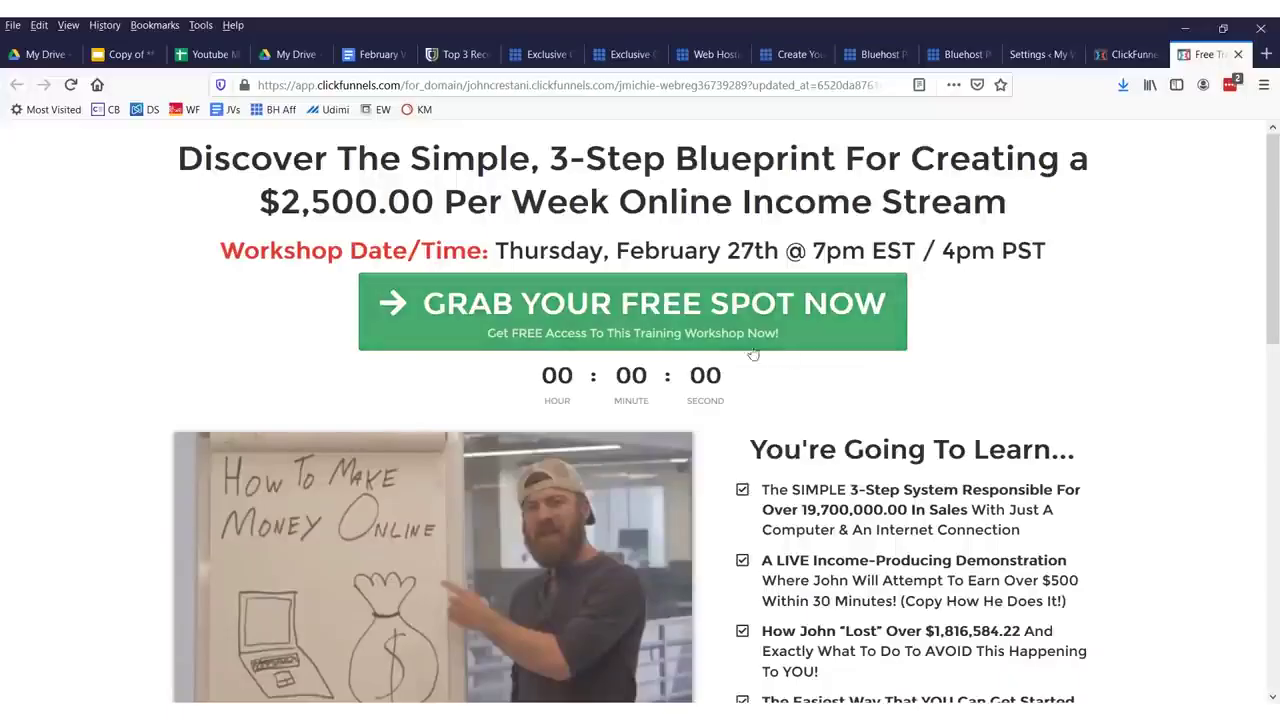
scroll(733, 420, "down", 15)
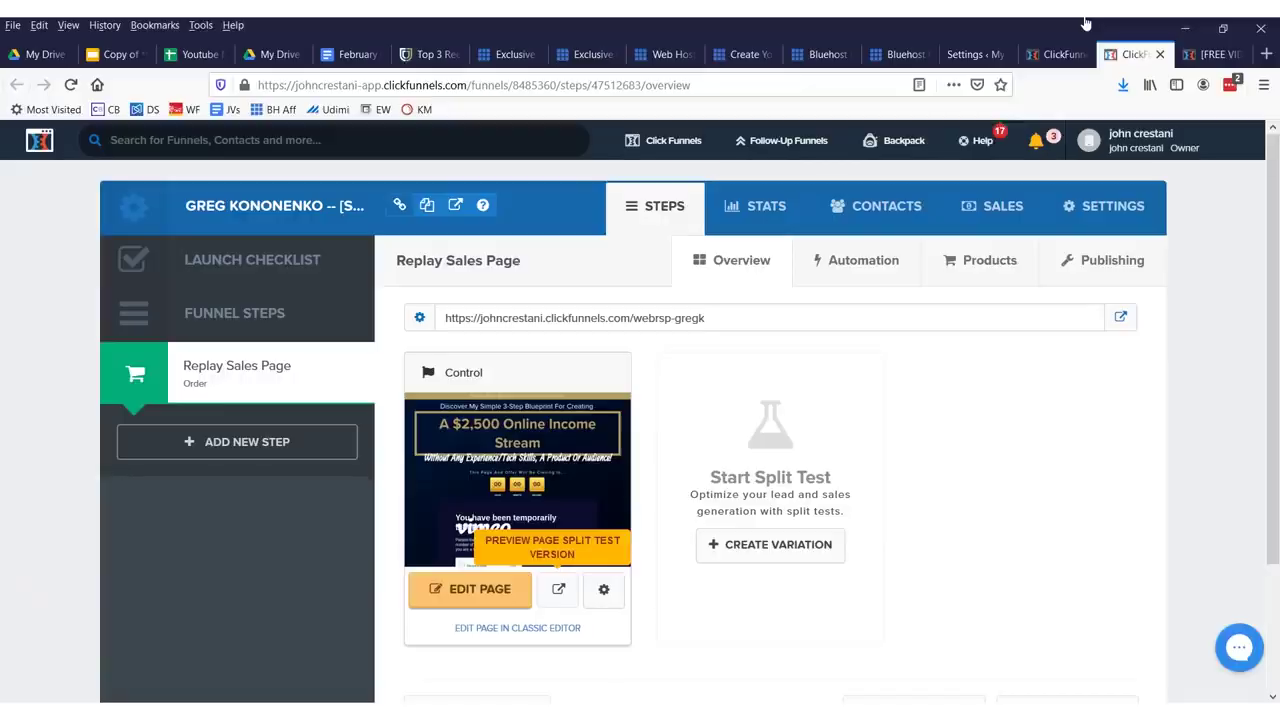
left_click(1218, 55)
left_click_drag(262, 243, 971, 243)
left_click(998, 245)
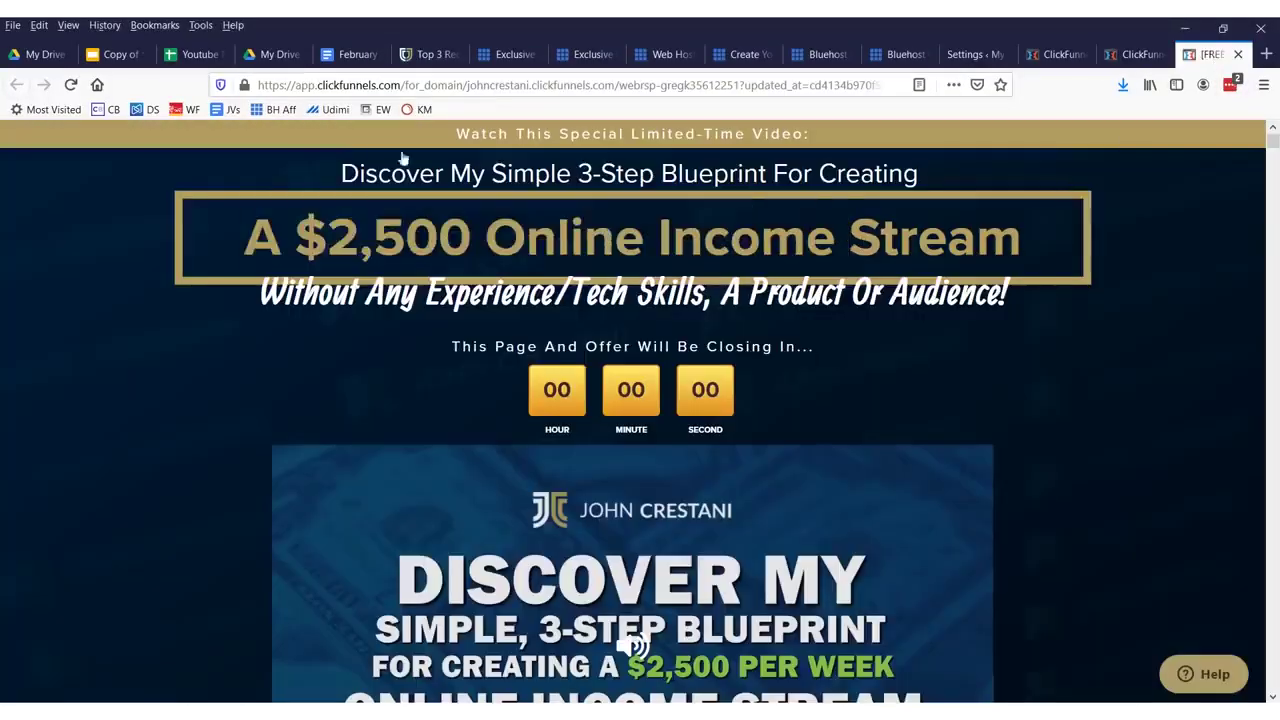
Scroll through the live SAS Pro sales page, then return to the Replay Sales Page step.
scroll(634, 409, "down", 4)
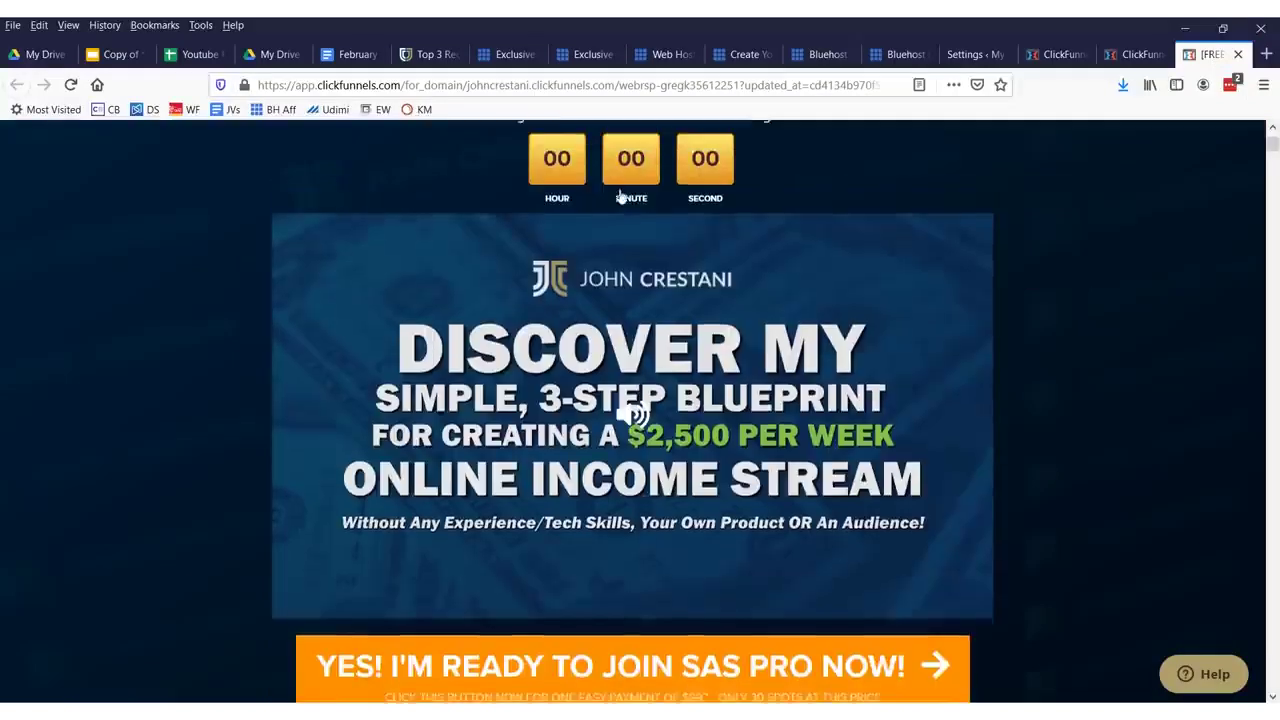
scroll(735, 231, "up", 1)
scroll(700, 466, "down", 5)
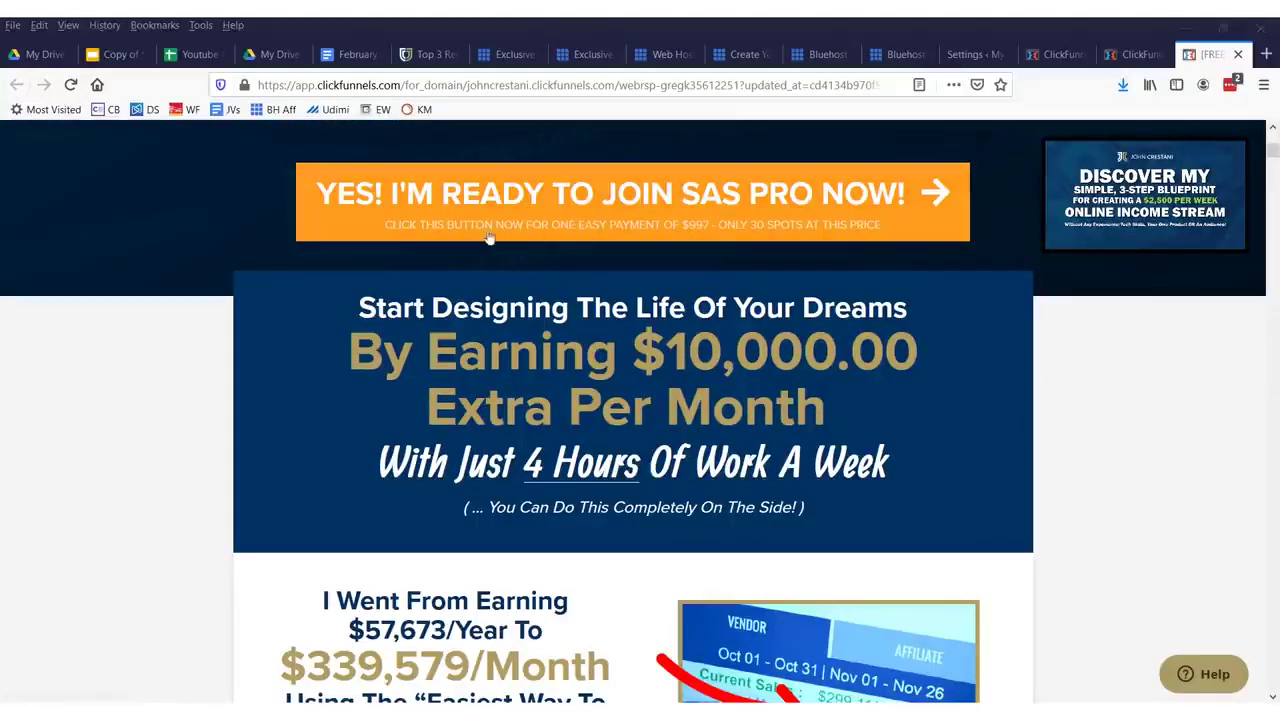
scroll(569, 345, "down", 5)
scroll(571, 349, "down", 4)
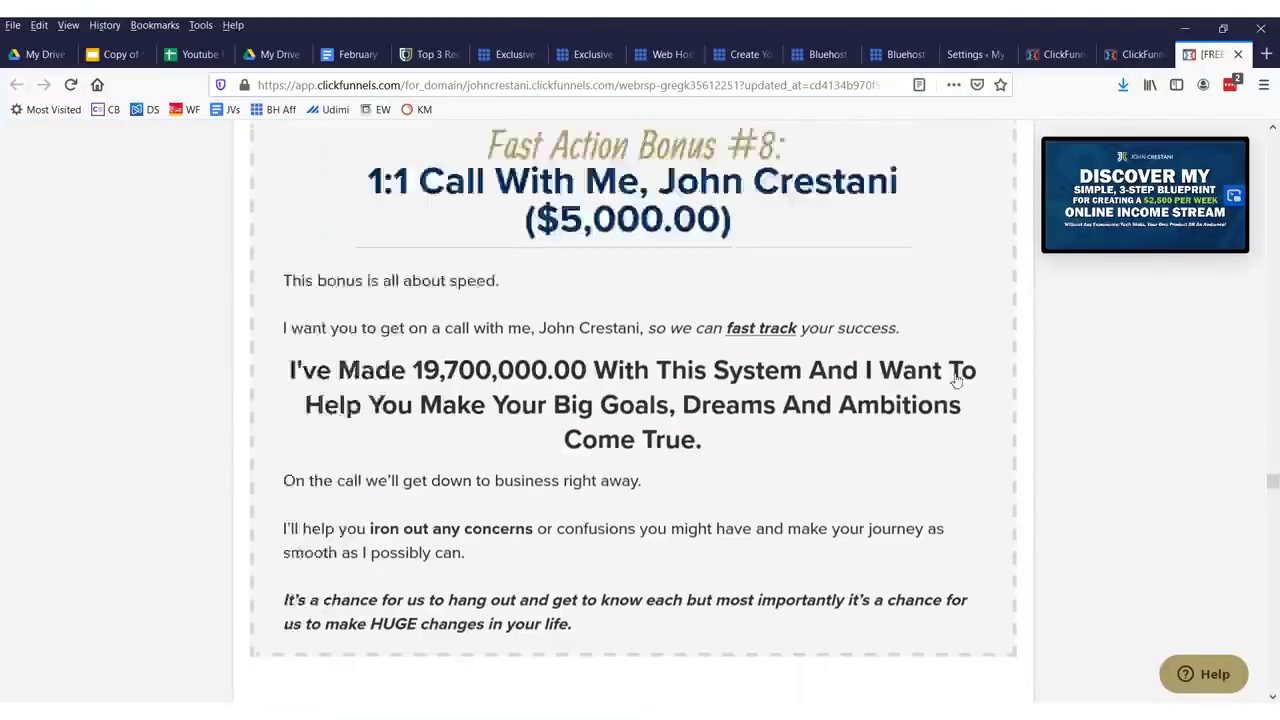
scroll(533, 215, "up", 2)
scroll(490, 420, "down", 4)
scroll(533, 437, "down", 5)
scroll(614, 451, "down", 5)
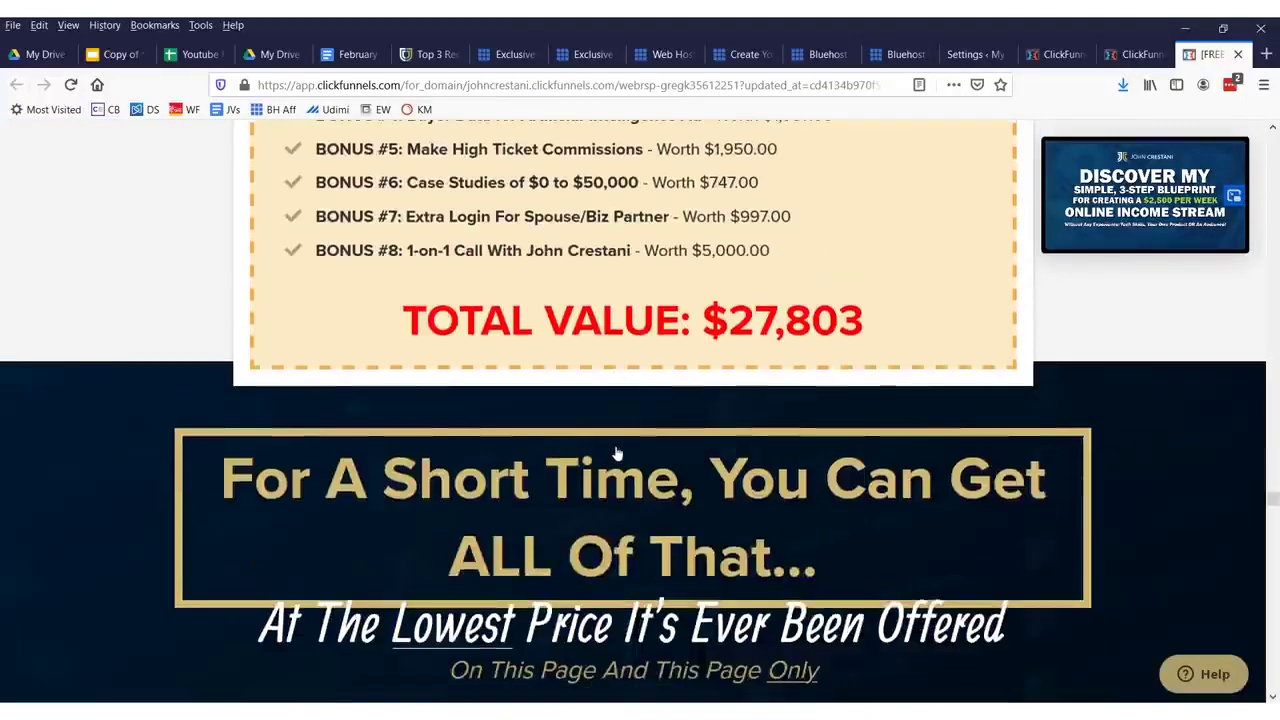
scroll(614, 451, "down", 5)
scroll(661, 451, "down", 5)
scroll(661, 451, "down", 5)
scroll(660, 451, "down", 5)
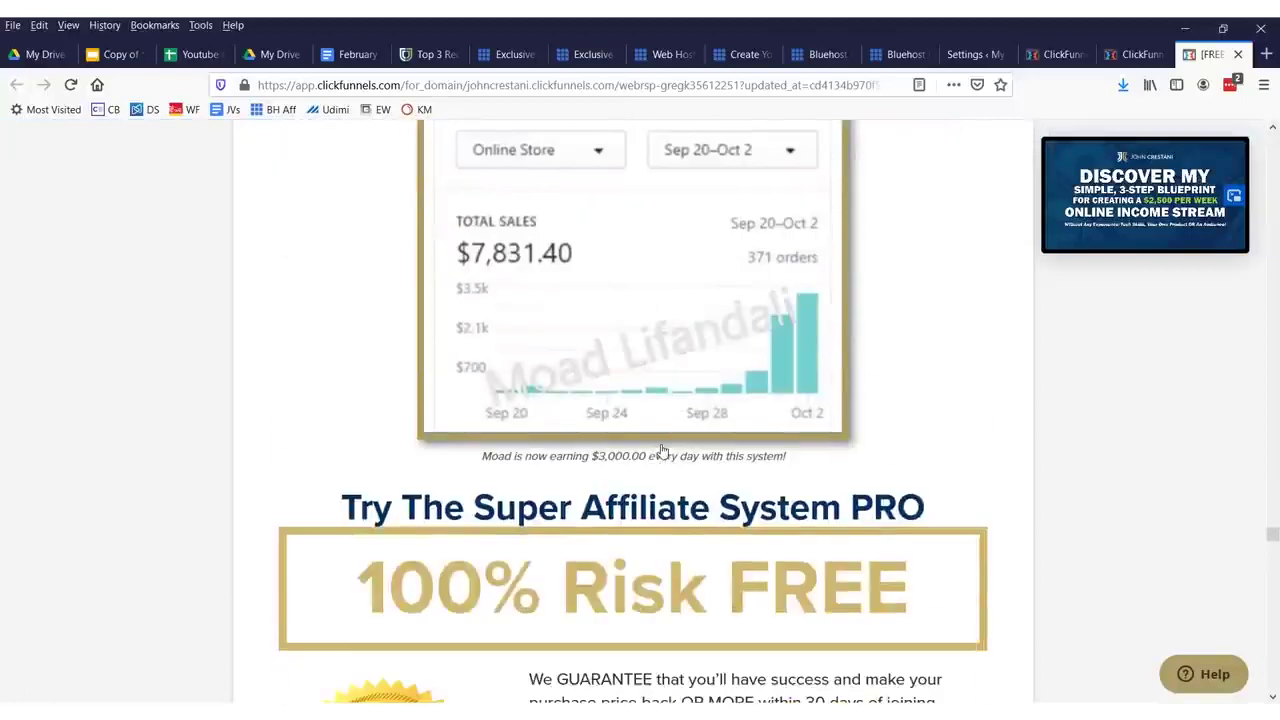
scroll(660, 449, "down", 5)
scroll(660, 449, "down", 5)
scroll(673, 408, "down", 5)
scroll(671, 411, "down", 5)
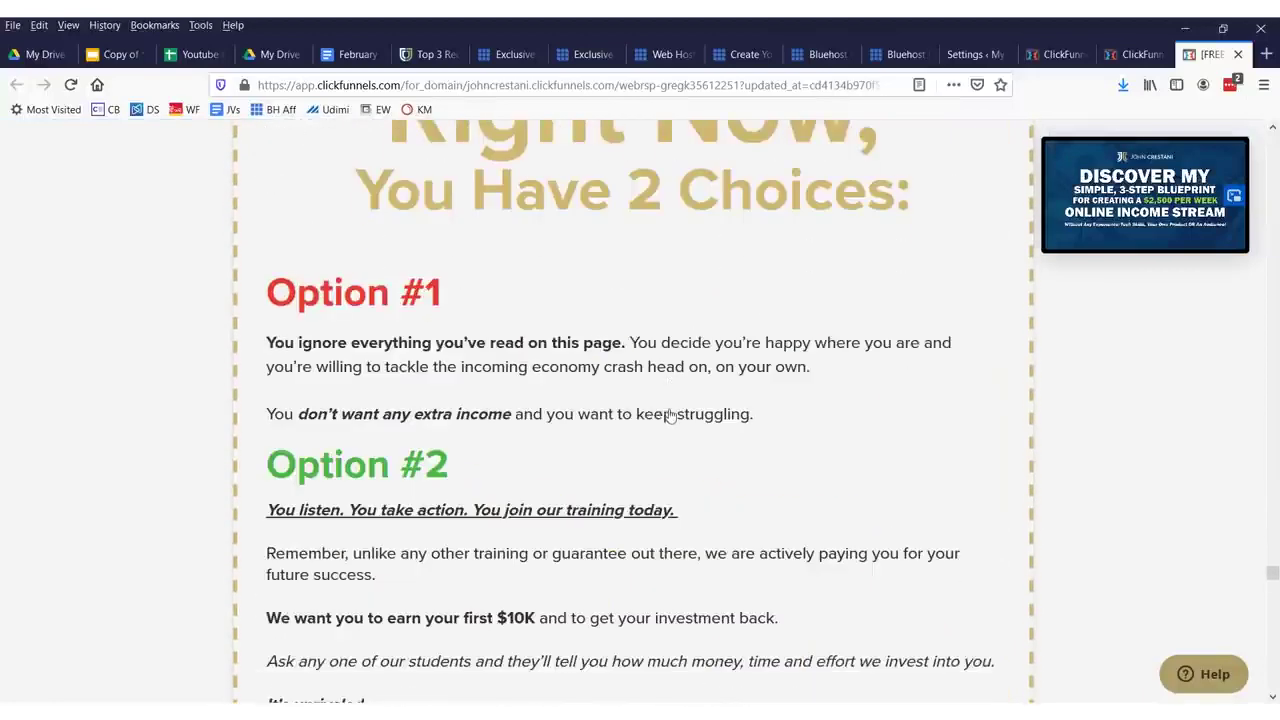
left_click(1142, 55)
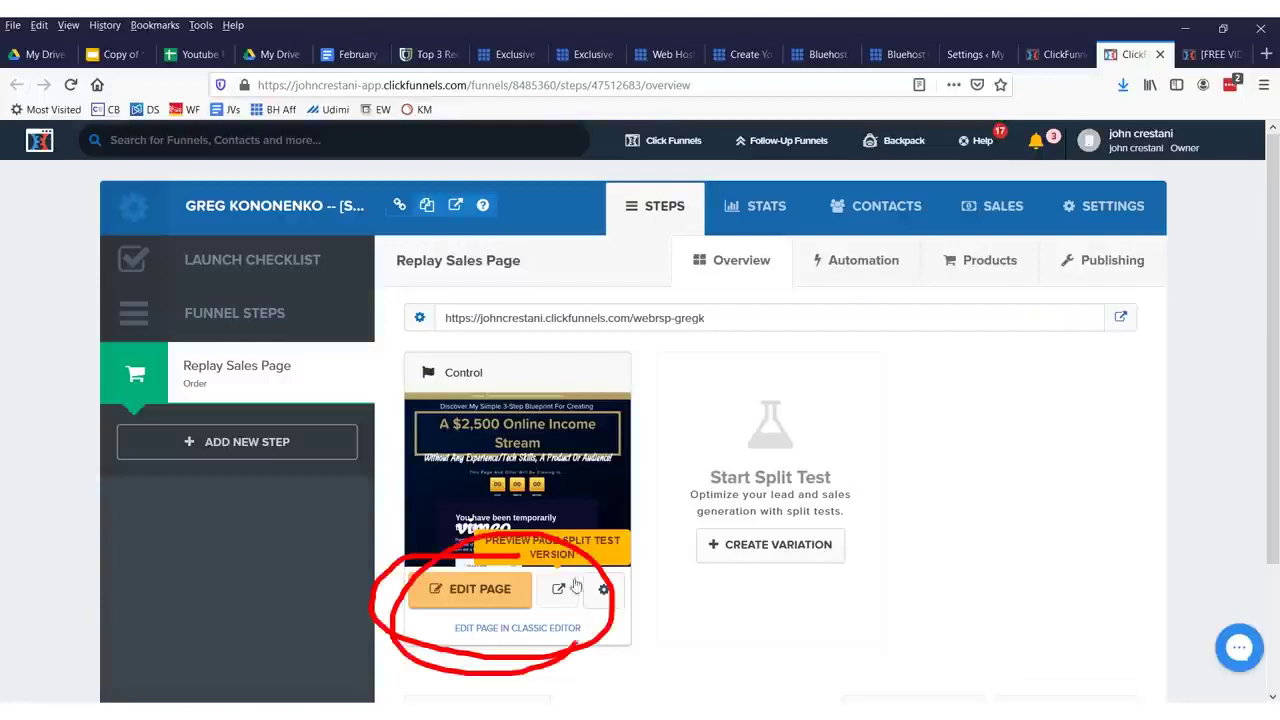
Open the replay sales page in the editor and move the countdown timer row to the section top.
left_click(458, 590)
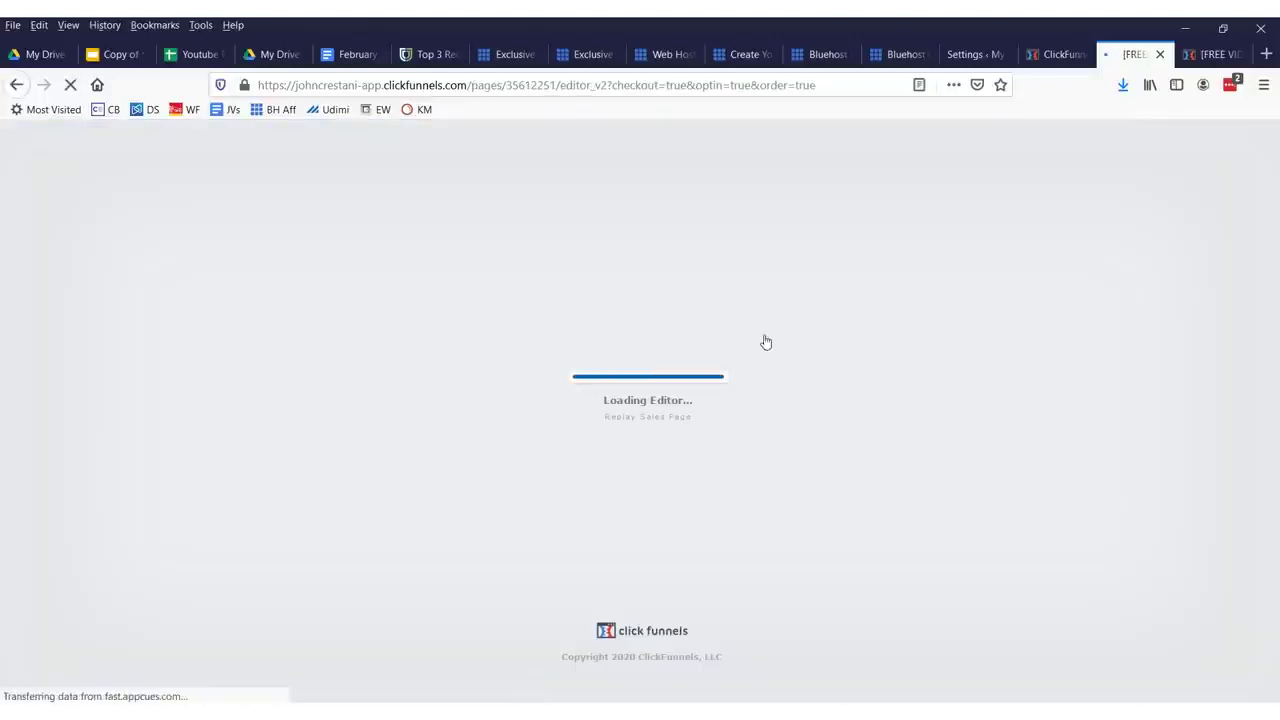
mouse_move(387, 458)
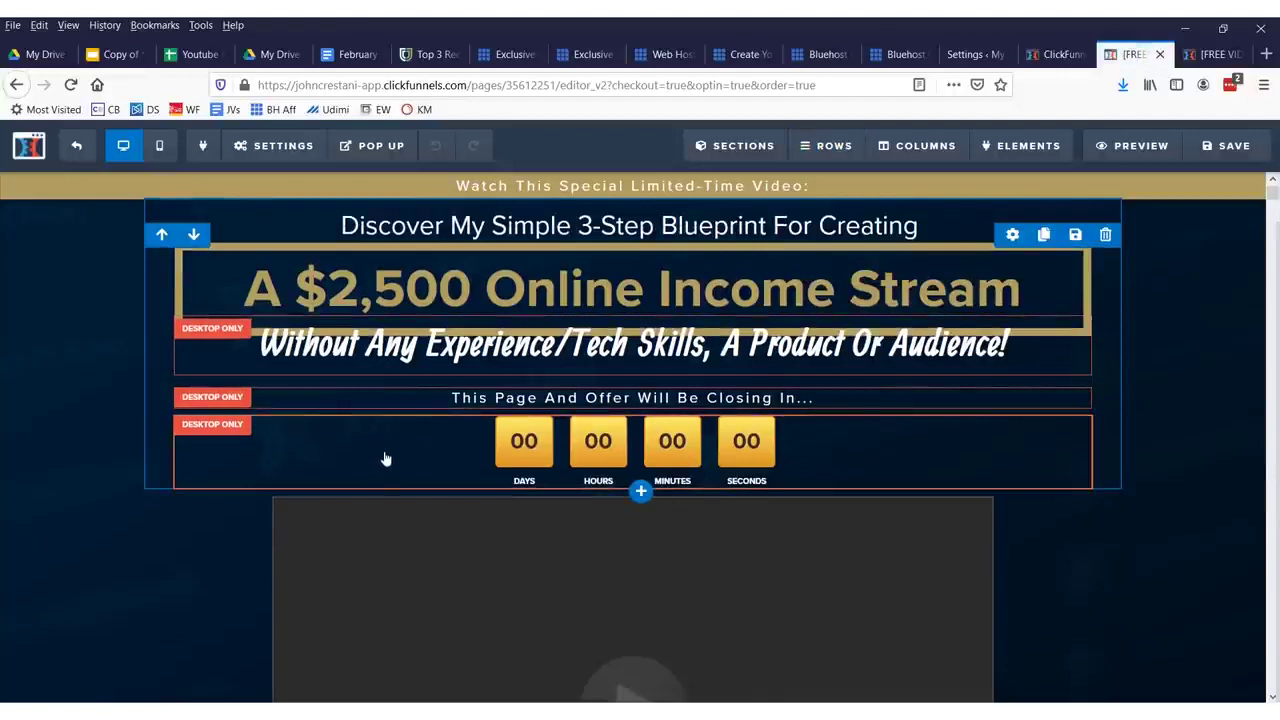
left_click_drag(393, 422, 503, 290)
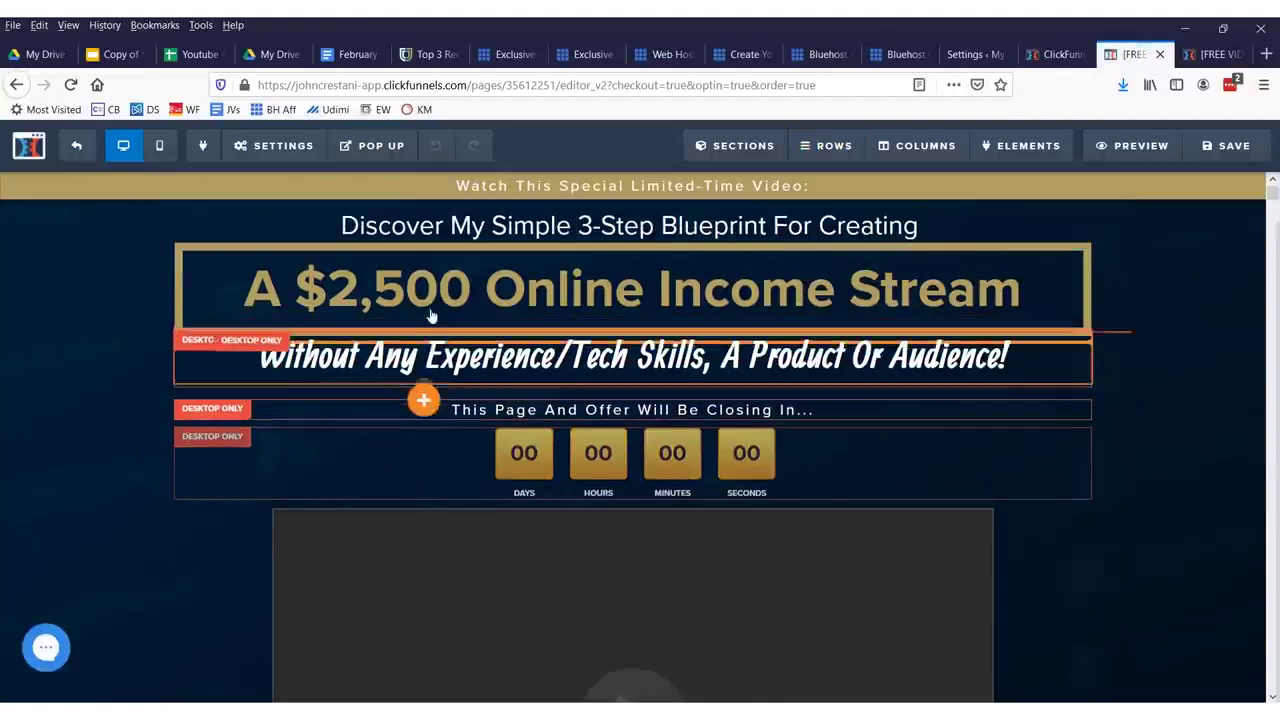
scroll(598, 413, "down", 5)
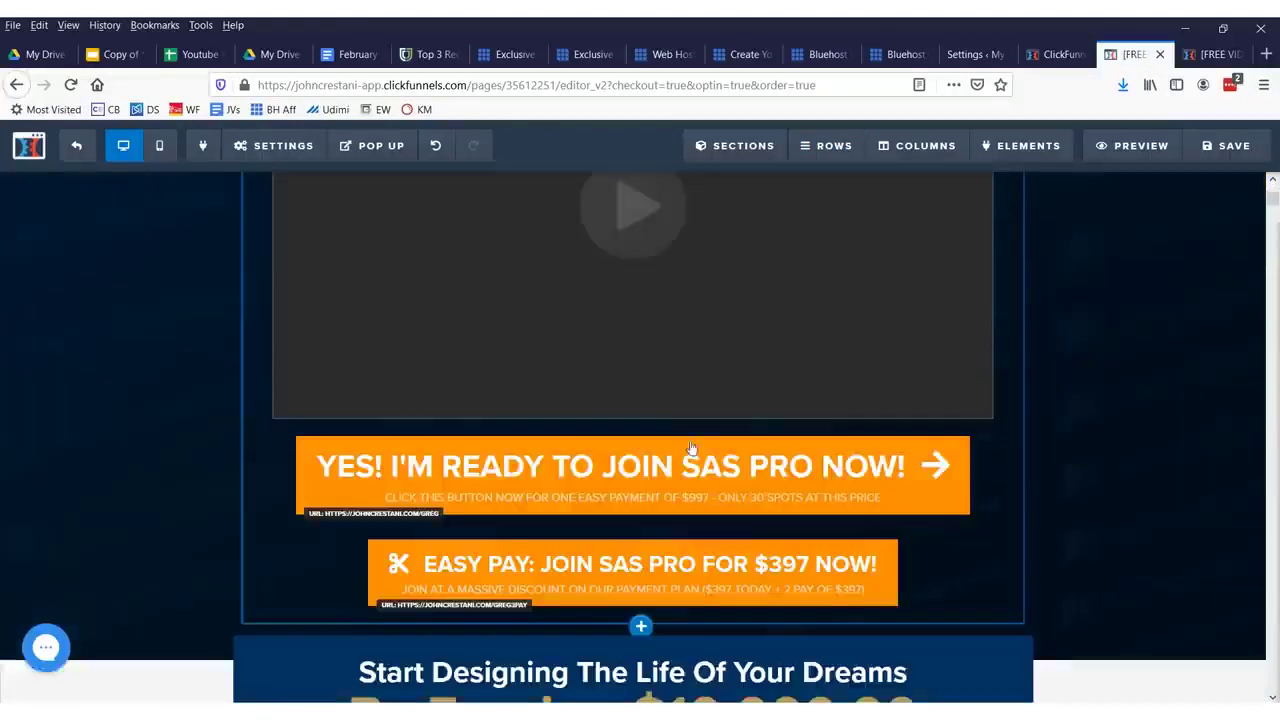
scroll(660, 425, "up", 3)
Switch the video element's source from Vimeo to YouTube.
left_click(633, 404)
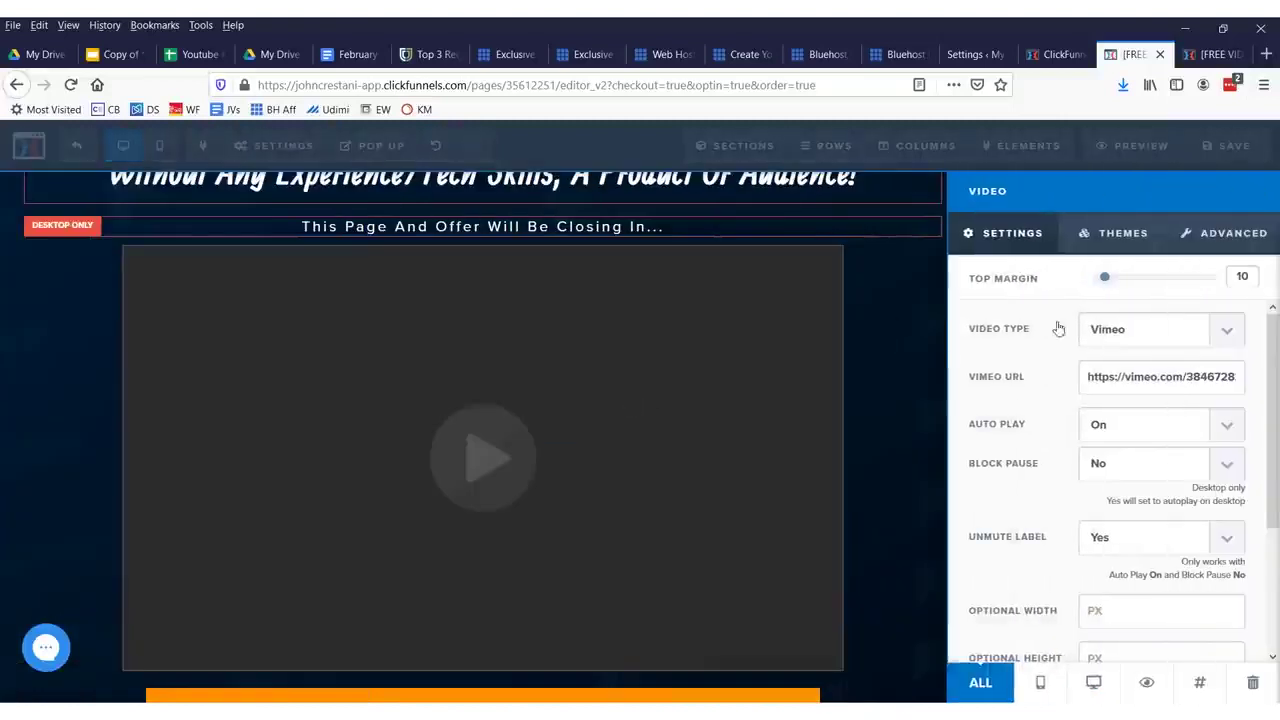
left_click(1150, 329)
left_click(1163, 378)
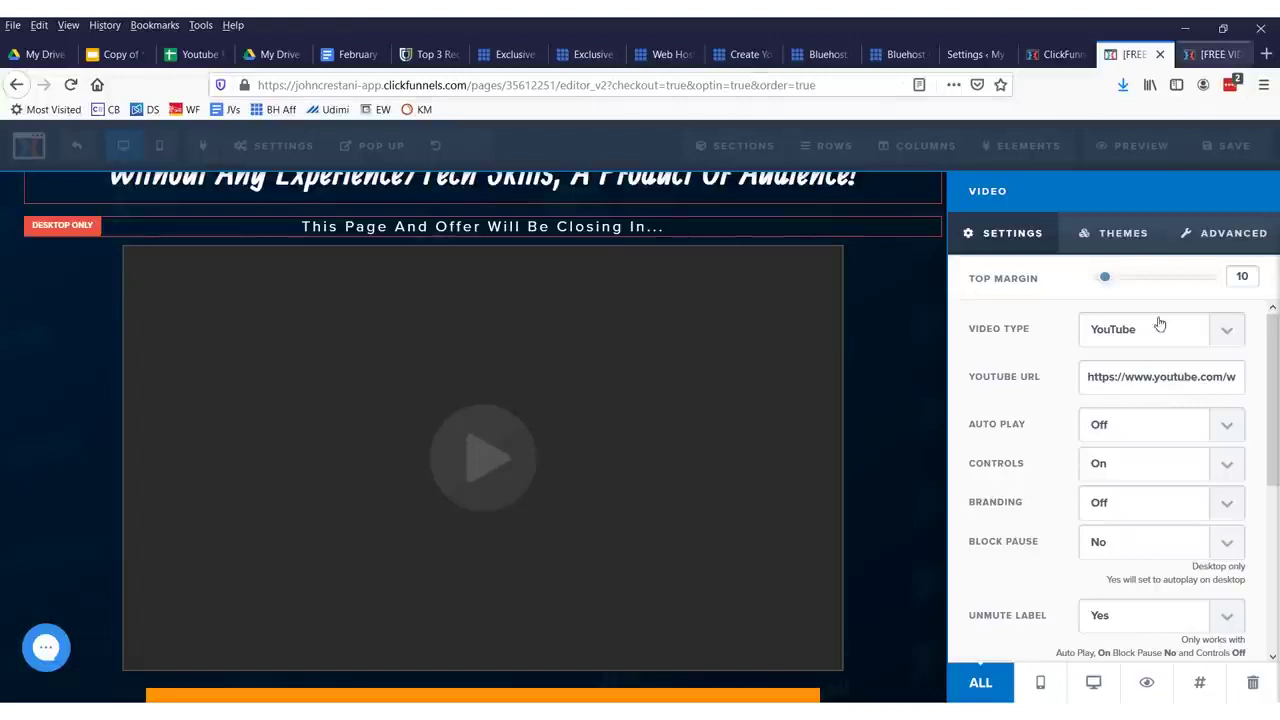
left_click(912, 389)
left_click(770, 371)
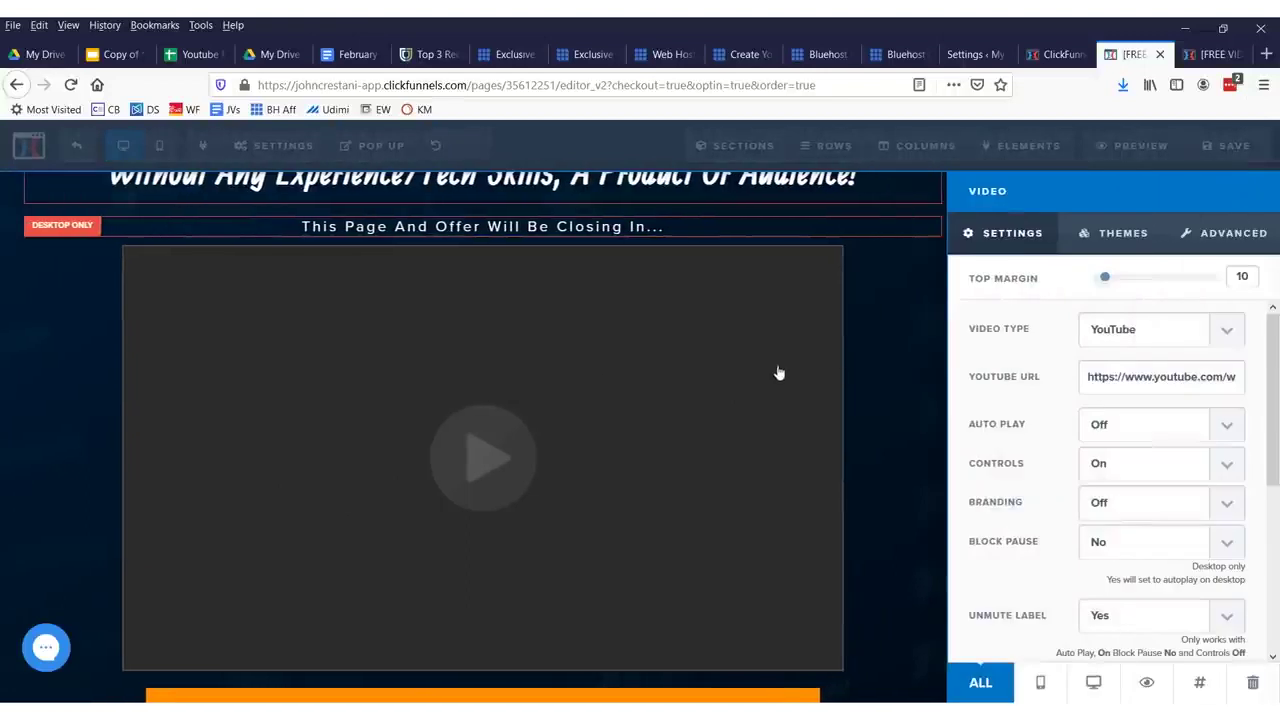
left_click(905, 373)
mouse_move(675, 430)
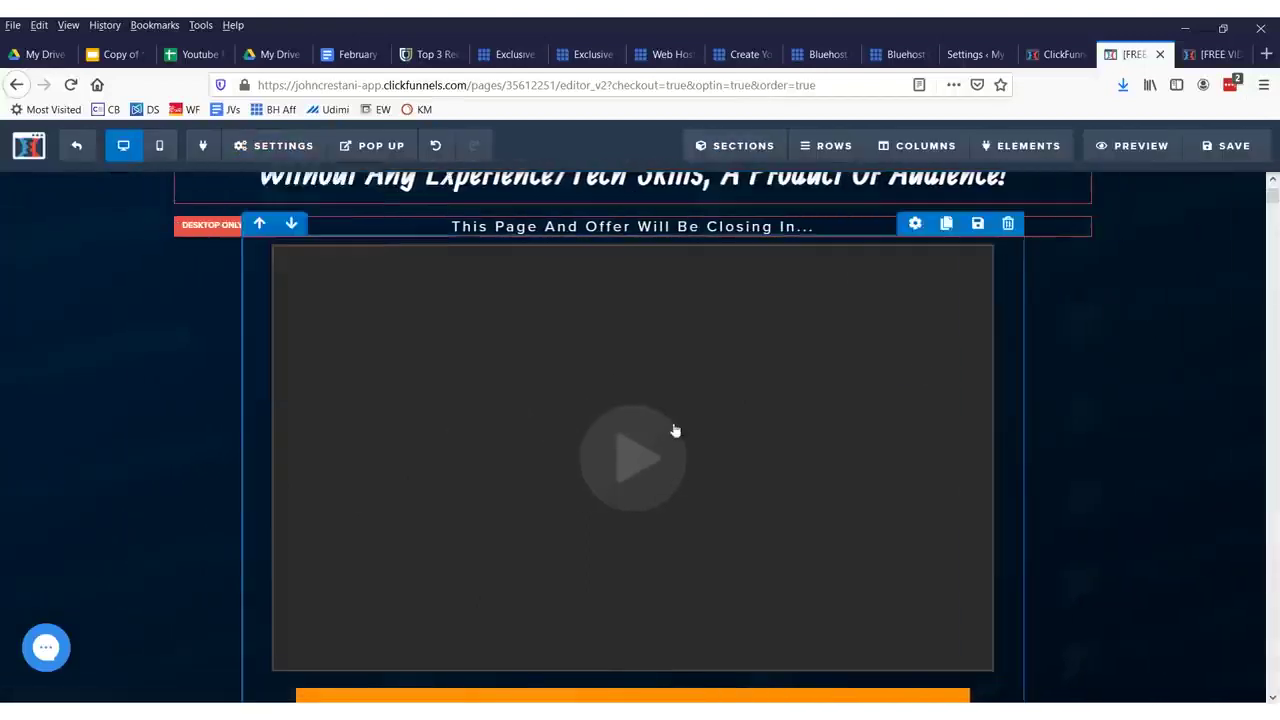
scroll(770, 477, "down", 1)
scroll(775, 470, "down", 2)
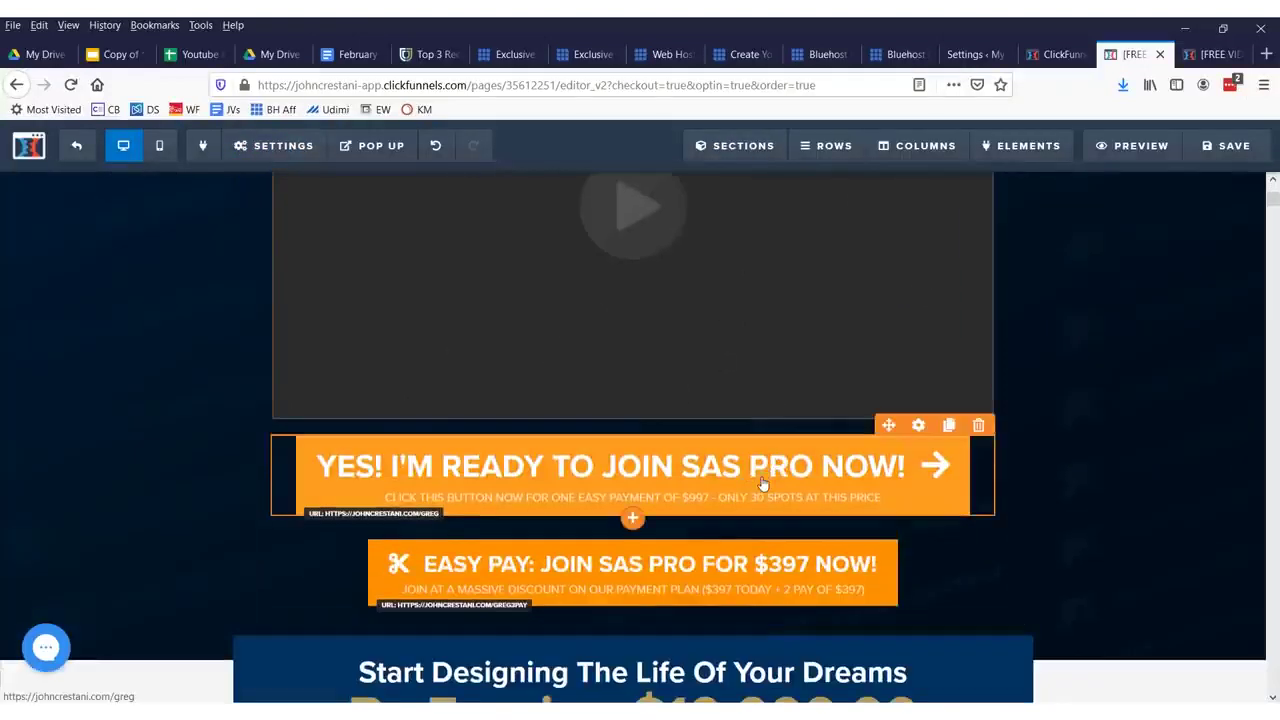
left_click(762, 483)
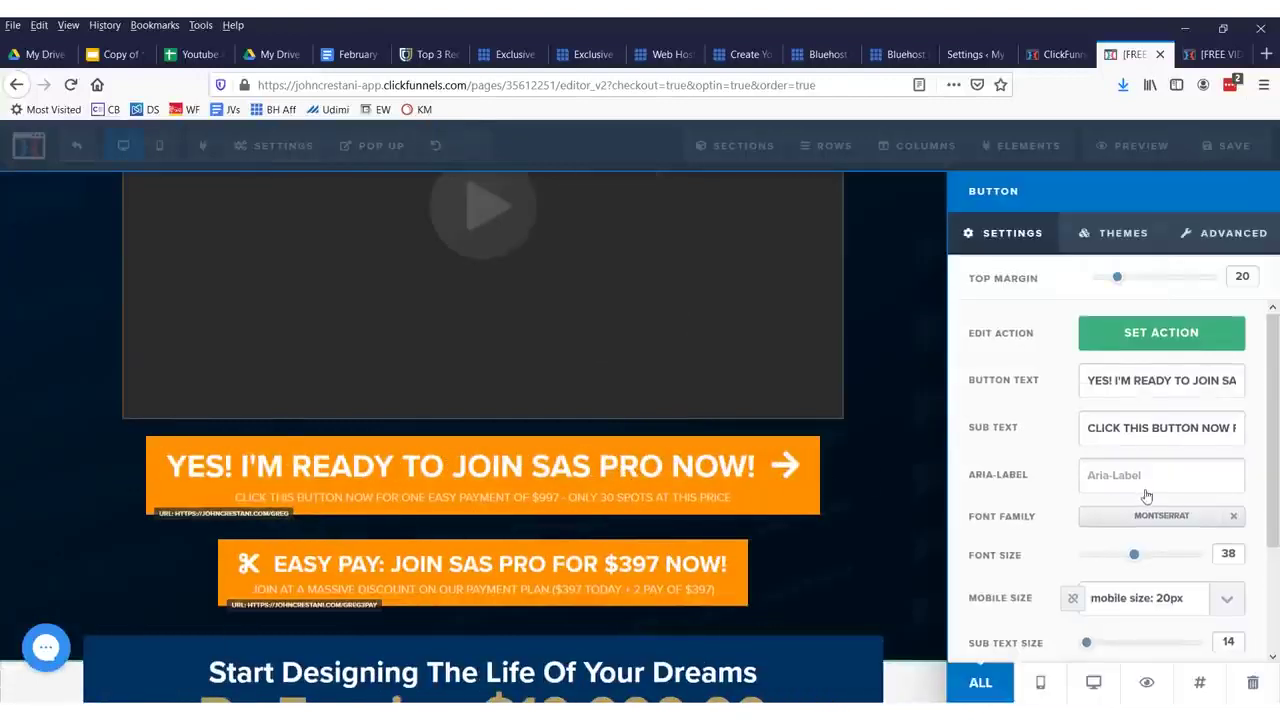
Try a different background colour on the join button, then restore its original orange.
scroll(1145, 500, "down", 2)
left_click(1092, 640)
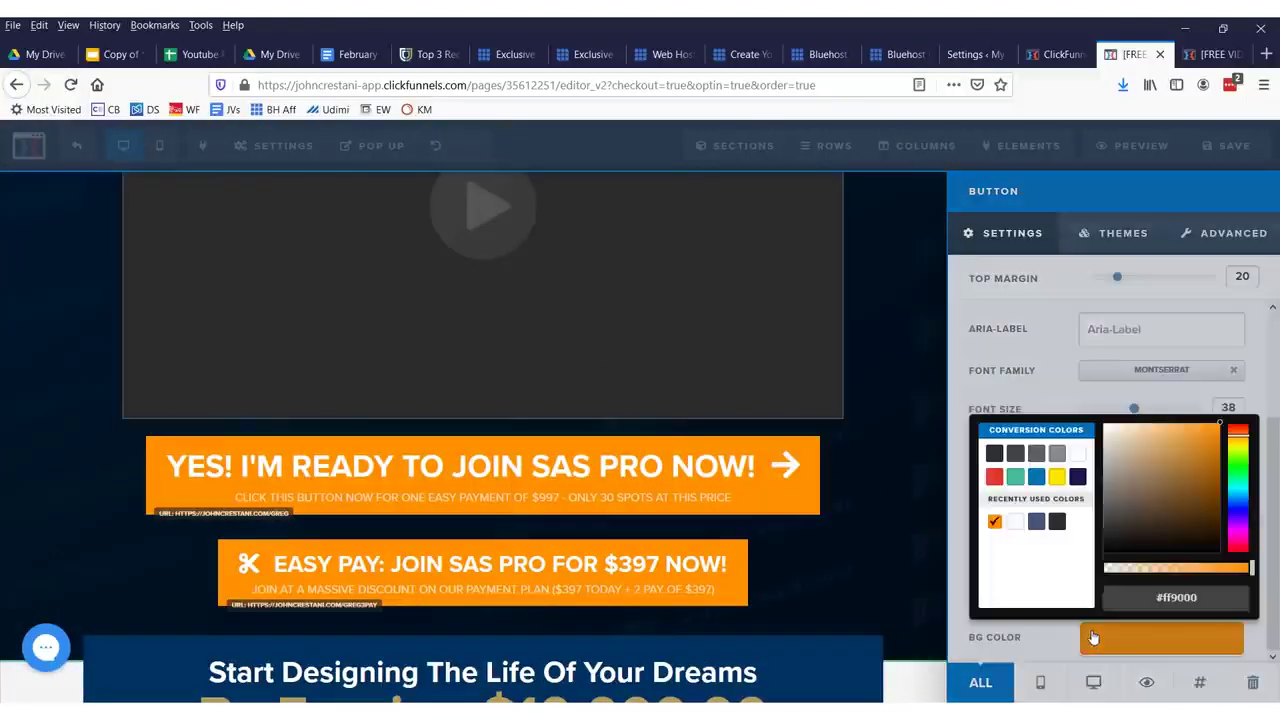
left_click(1150, 476)
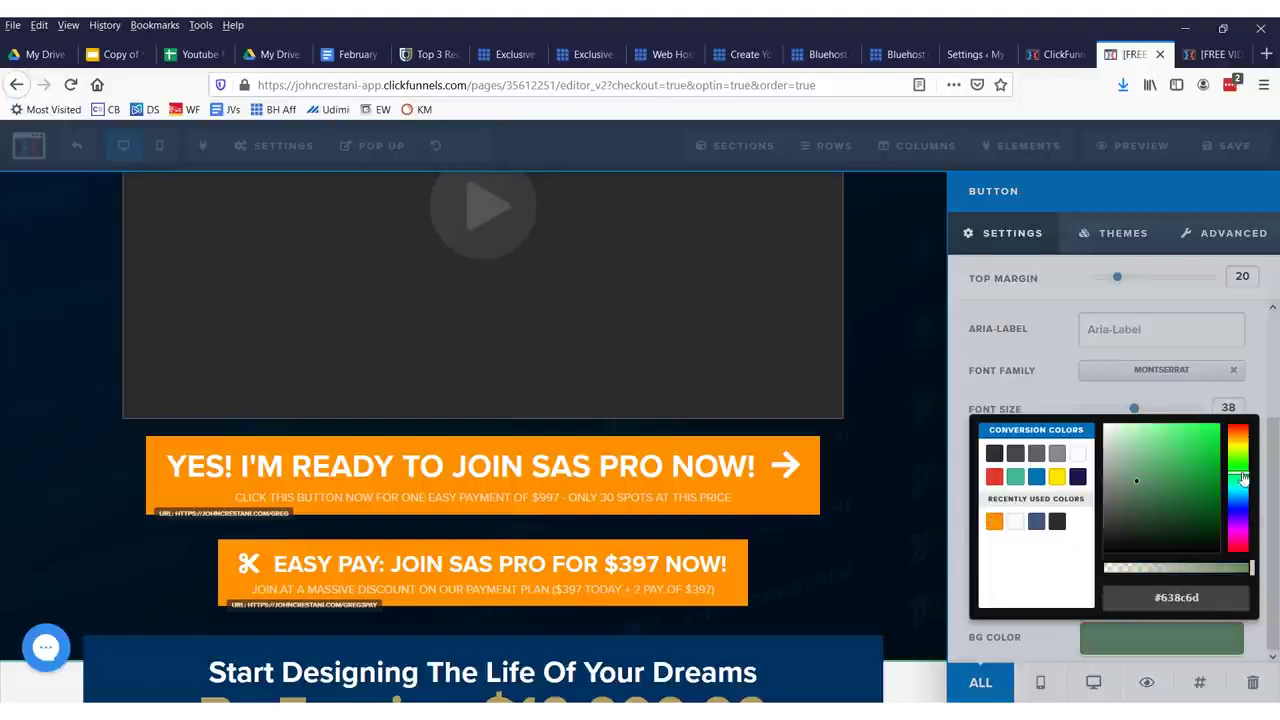
left_click(1047, 617)
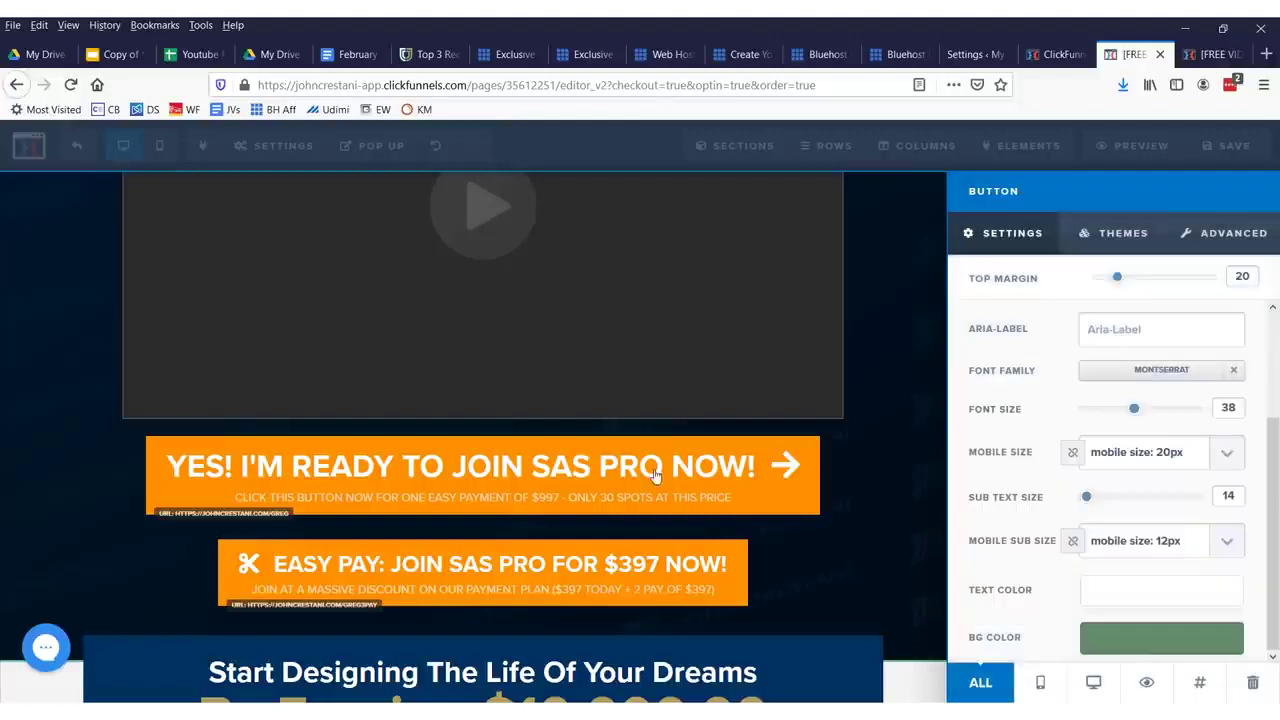
left_click(1116, 640)
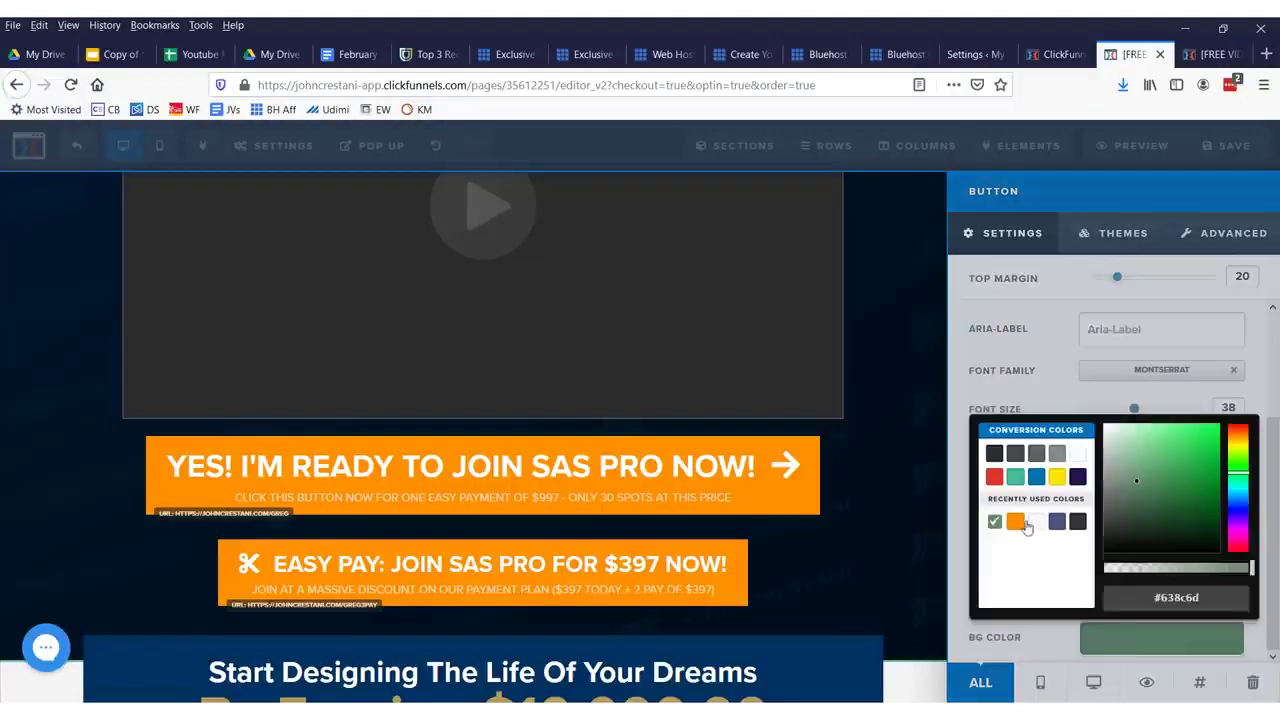
left_click(1018, 522)
Make the By Earning $10,000.00 headline text deep pink.
left_click(686, 413)
left_click(683, 407)
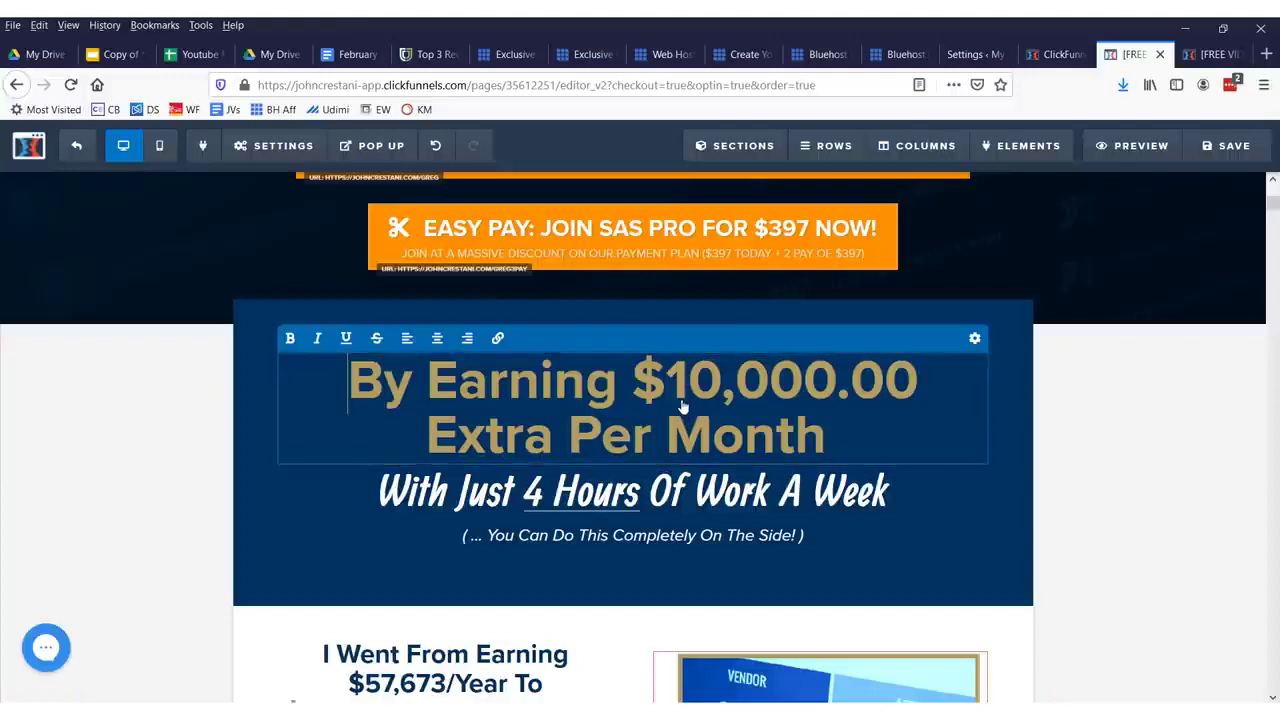
left_click_drag(862, 442, 309, 371)
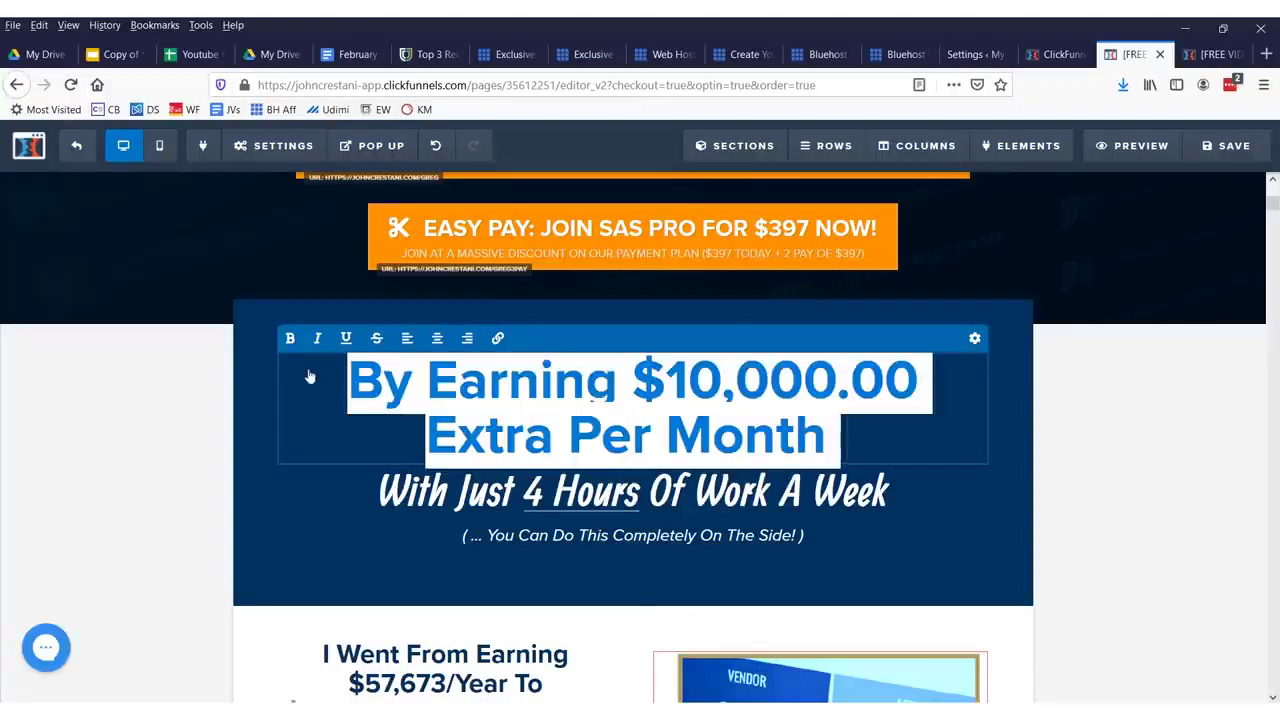
left_click(975, 340)
left_click(1143, 455)
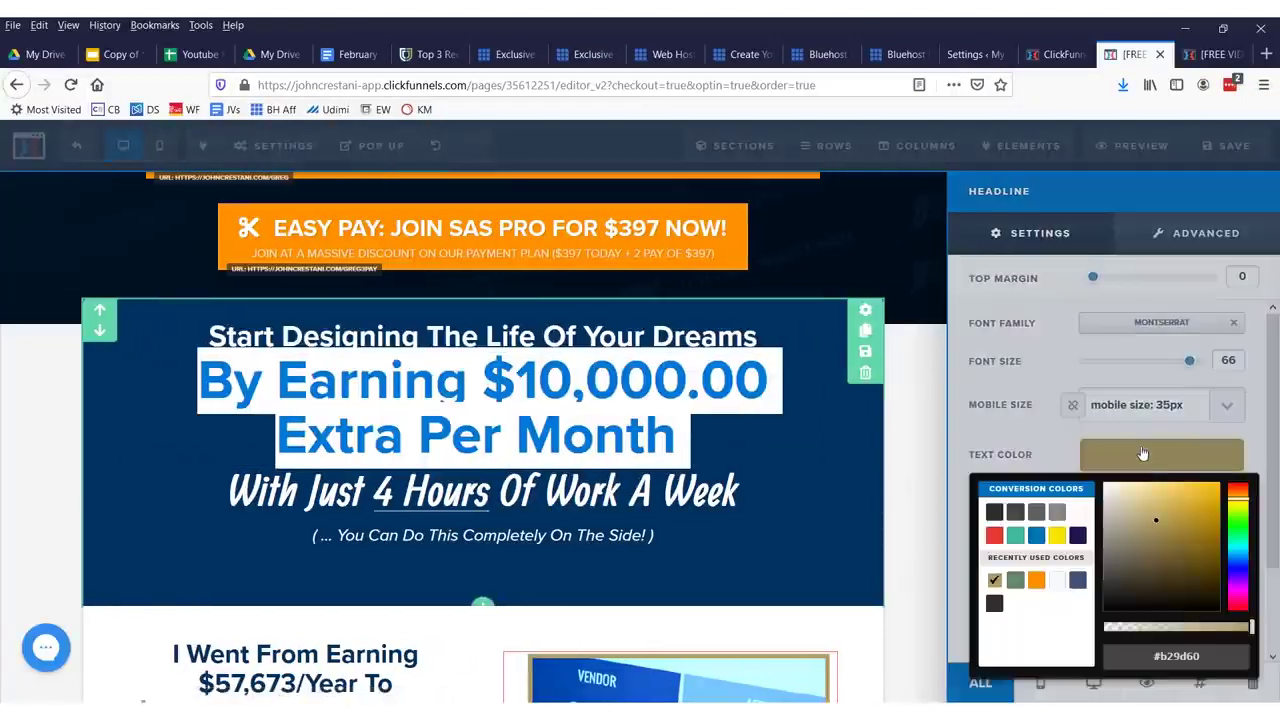
left_click(1237, 565)
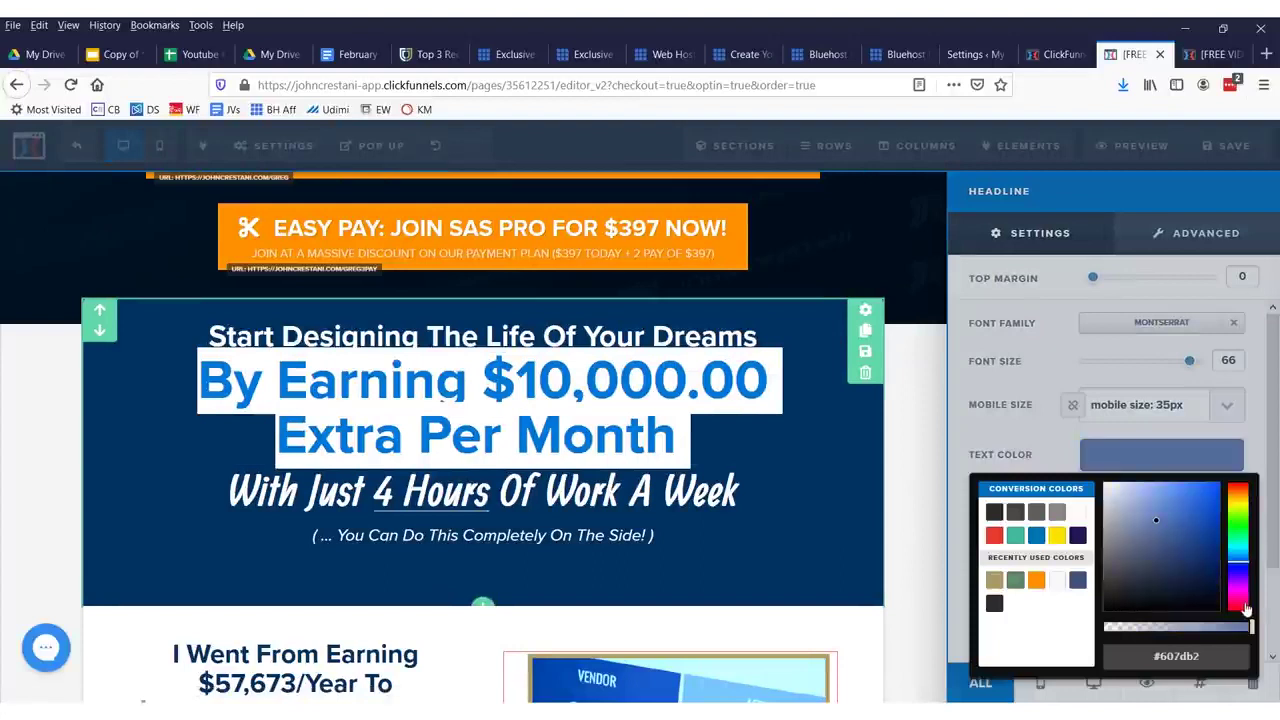
left_click_drag(1216, 577, 1177, 525)
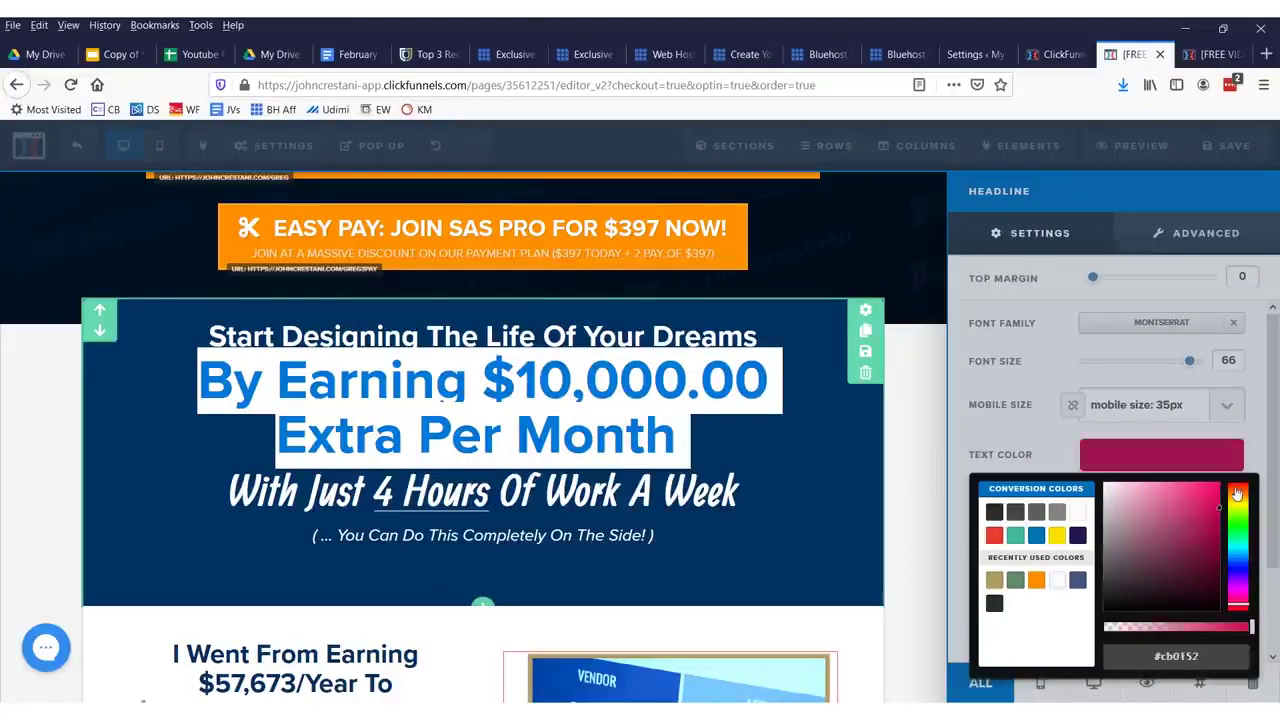
left_click(871, 456)
scroll(784, 508, "down", 3)
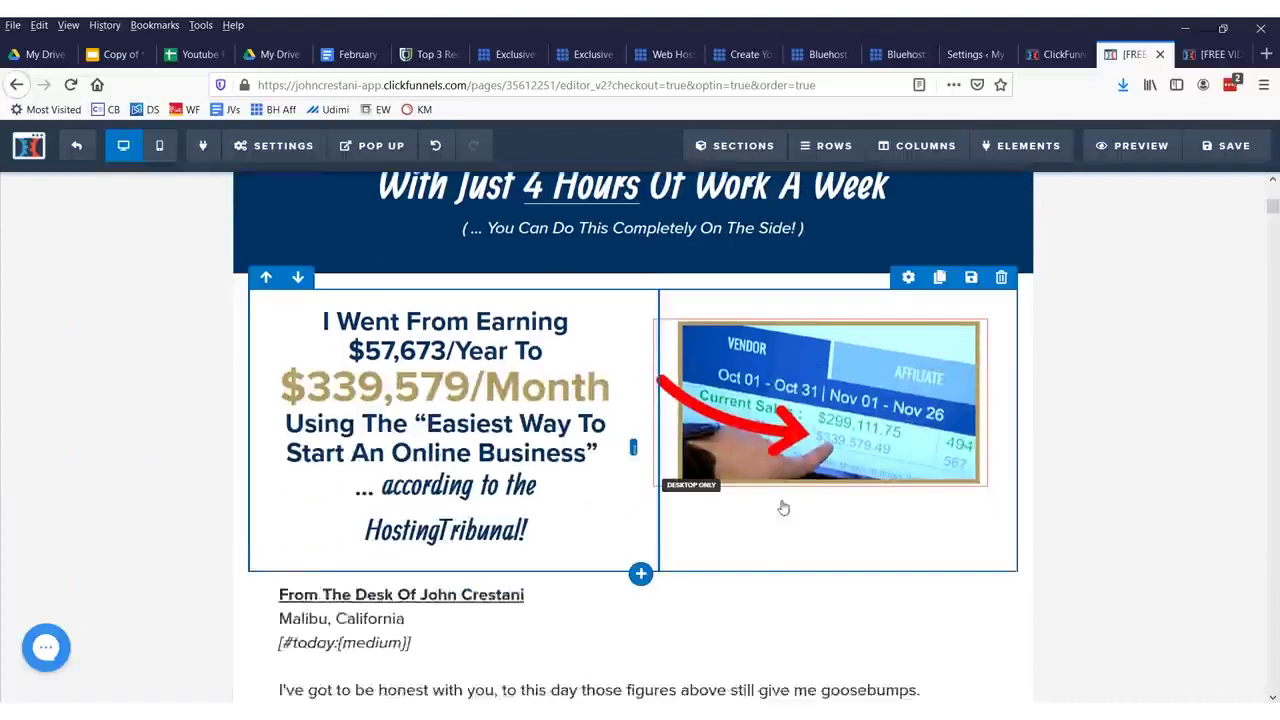
Add an image element below the sales screenshot using the STOP sign picture from the library.
left_click(786, 408)
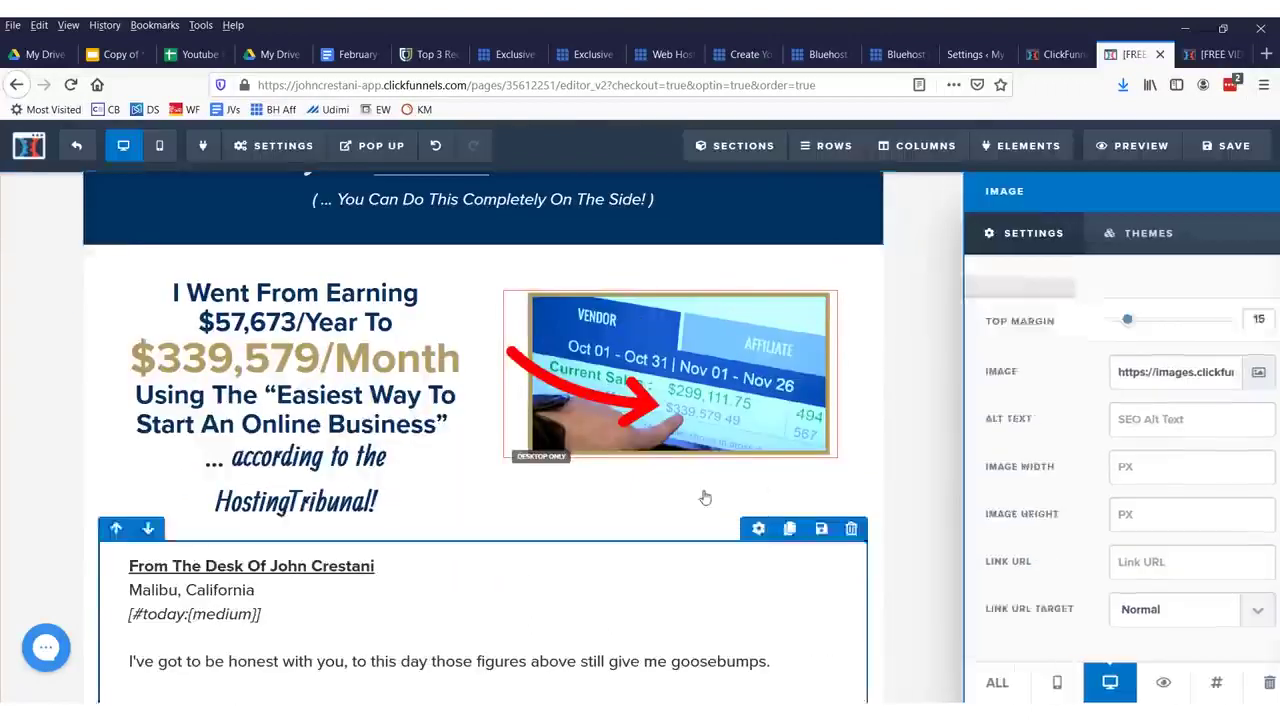
left_click(705, 497)
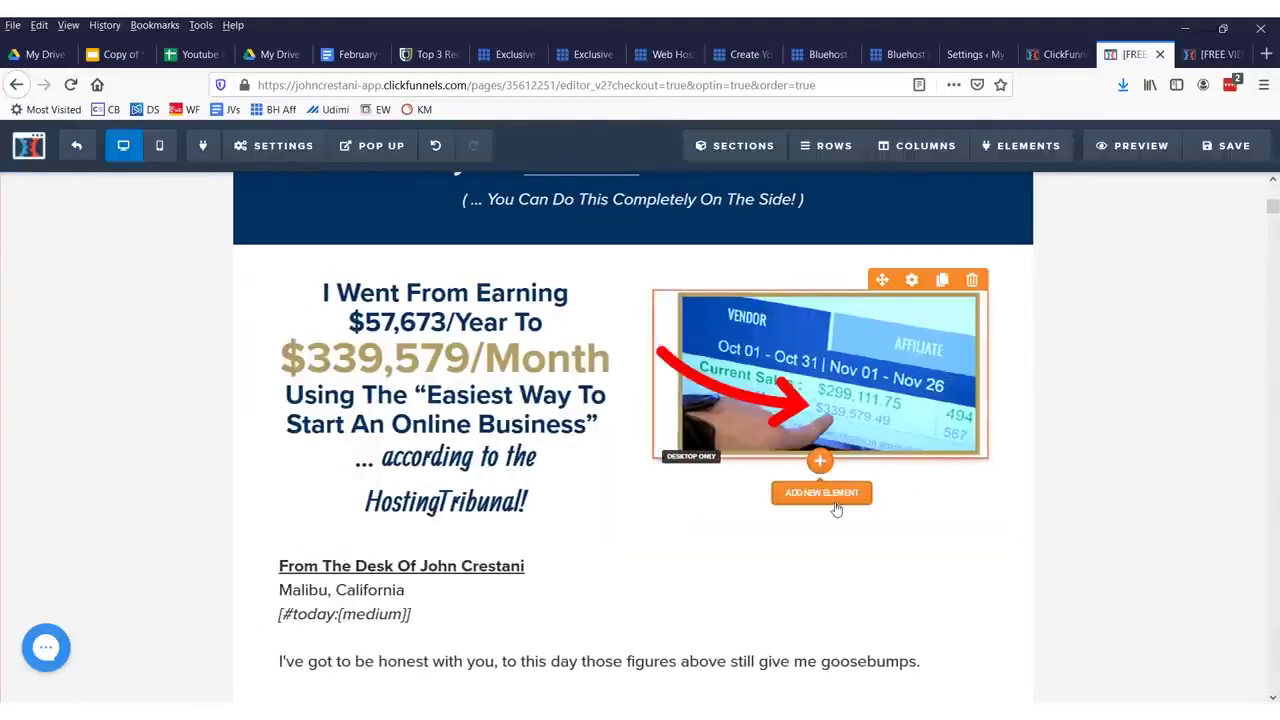
left_click(837, 508)
scroll(1006, 431, "down", 3)
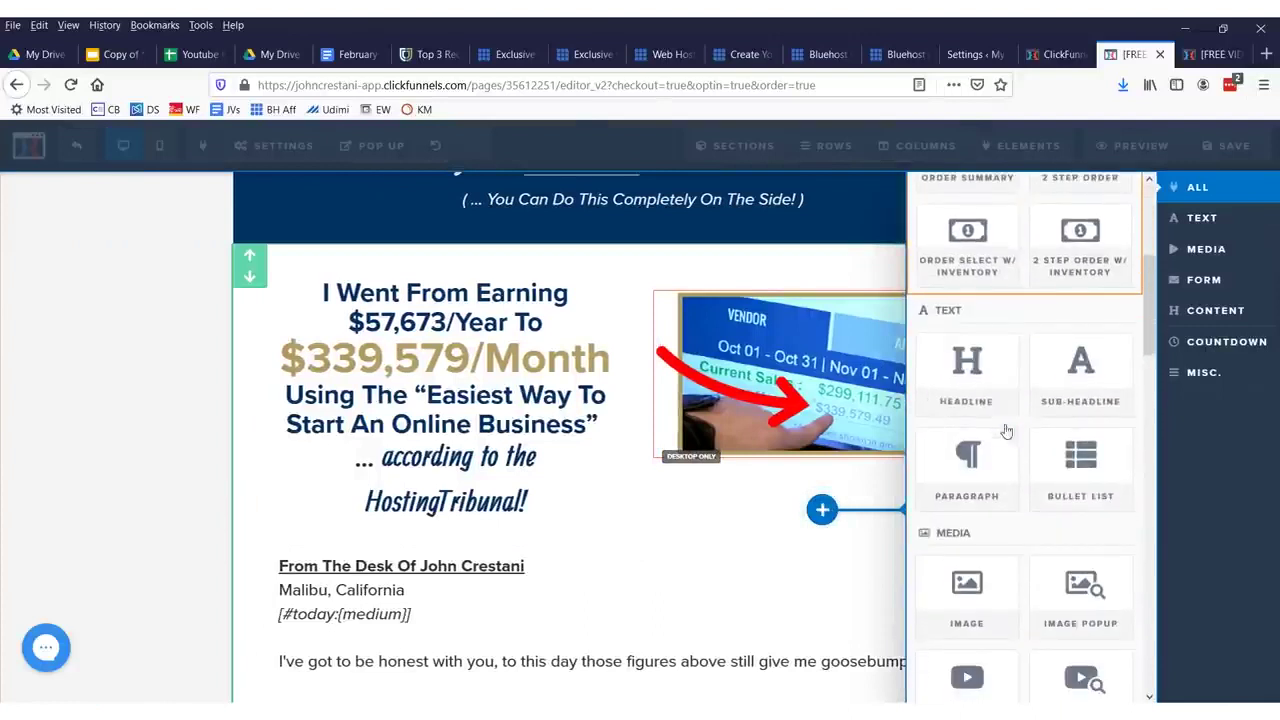
scroll(1075, 460, "down", 1)
left_click(975, 500)
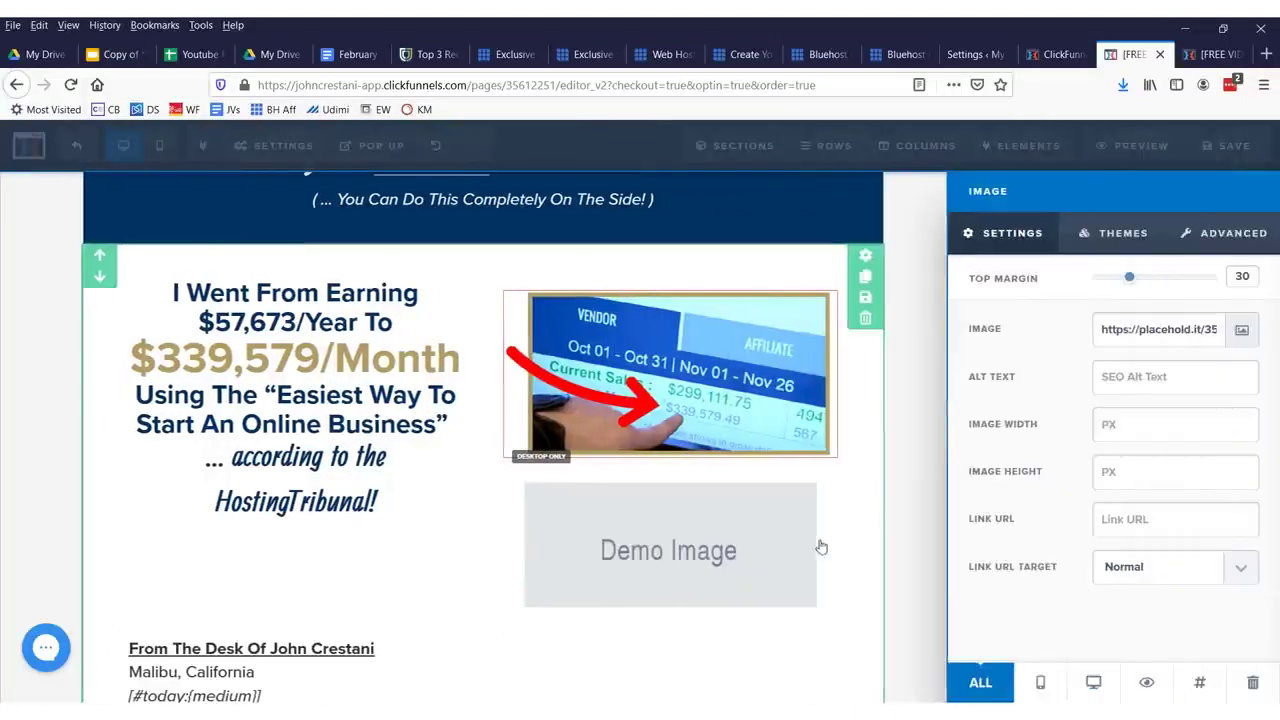
left_click(1116, 340)
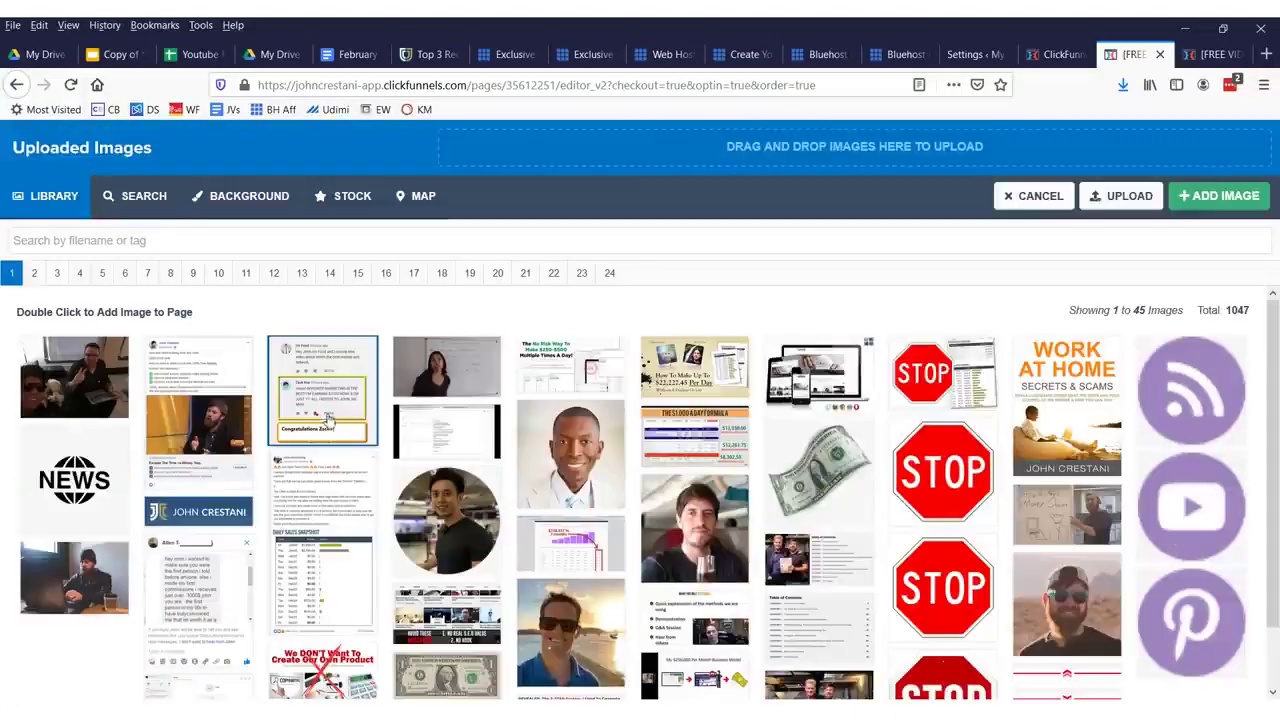
double_click(505, 436)
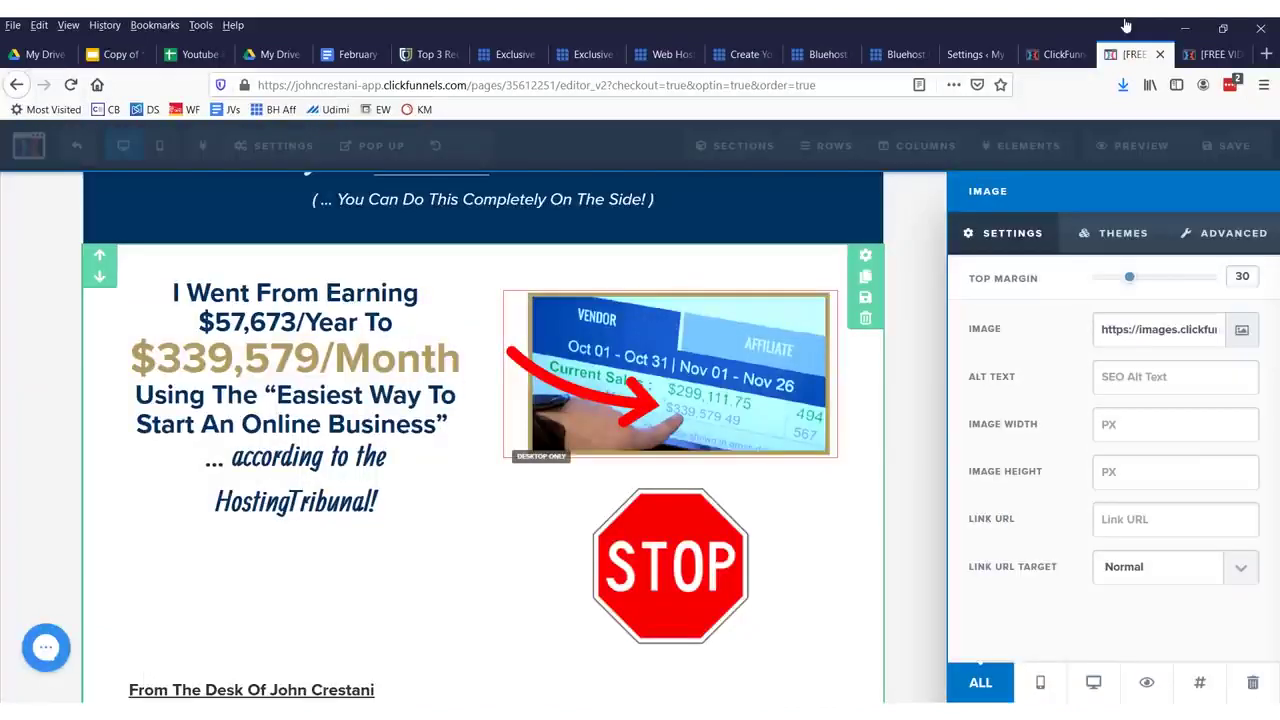
left_click(542, 518)
Move the STOP image into the left column above the HostingTribunal line.
scroll(600, 500, "up", 3)
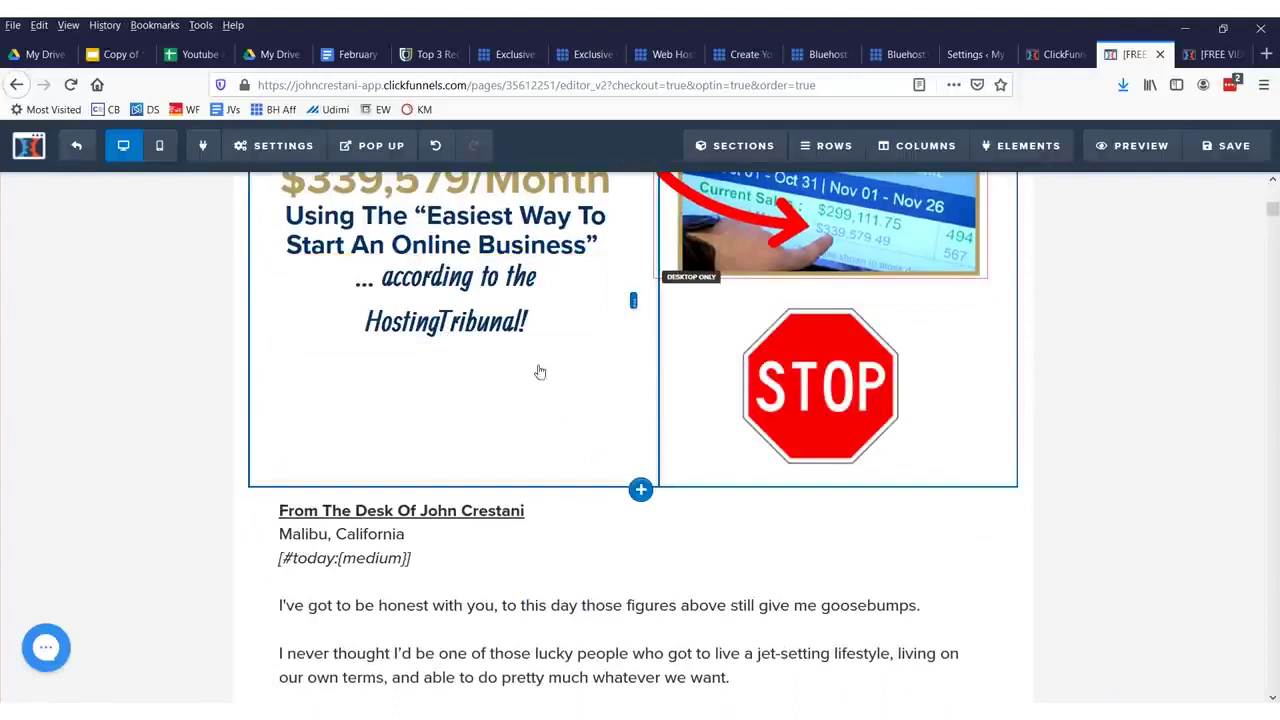
left_click_drag(484, 372, 618, 427)
scroll(618, 427, "down", 3)
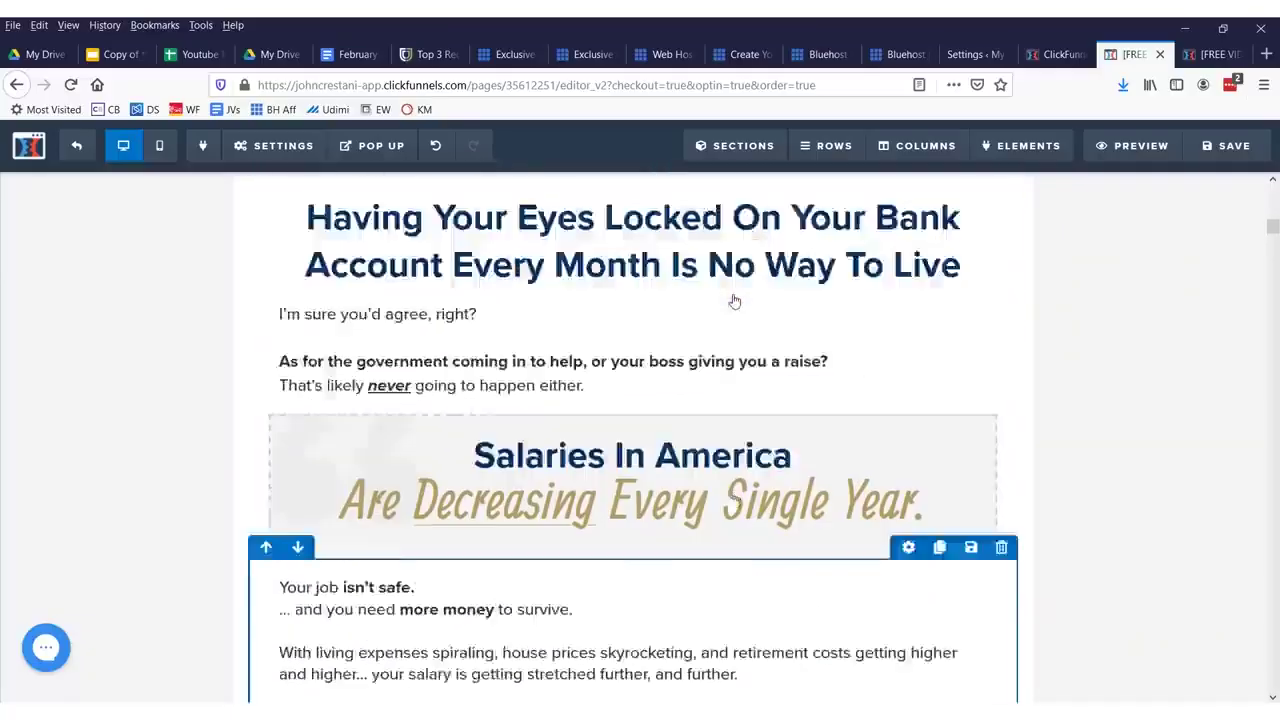
scroll(726, 323, "up", 10)
scroll(600, 358, "up", 3)
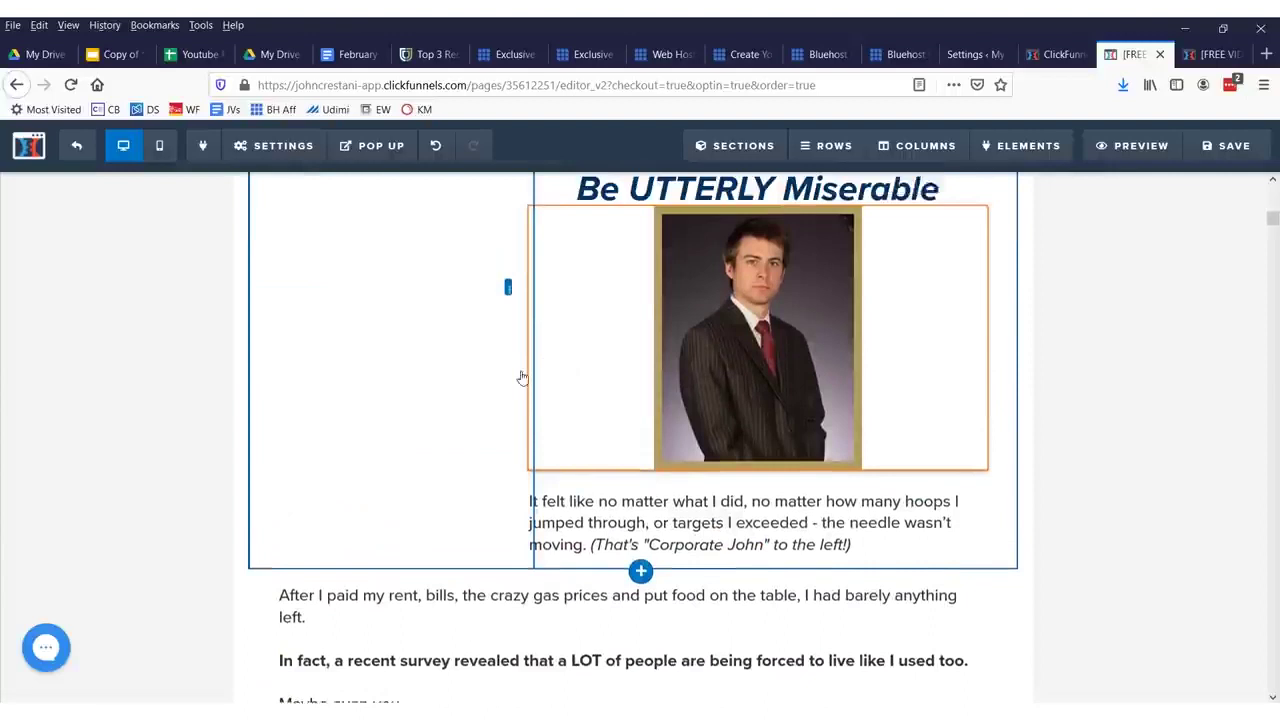
scroll(510, 400, "up", 2)
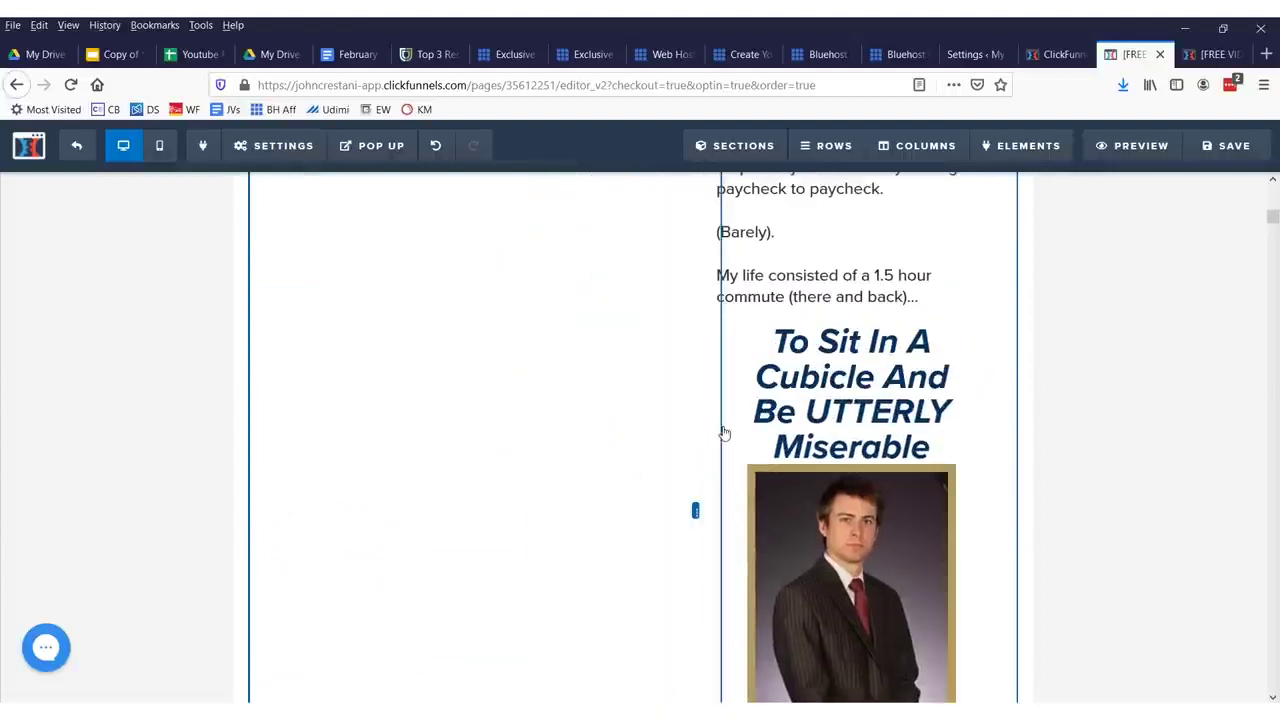
Experiment with widening the left column, then narrow it back to its original width.
left_click_drag(571, 435, 700, 505)
scroll(765, 401, "down", 3)
scroll(765, 401, "up", 1)
scroll(648, 465, "up", 7)
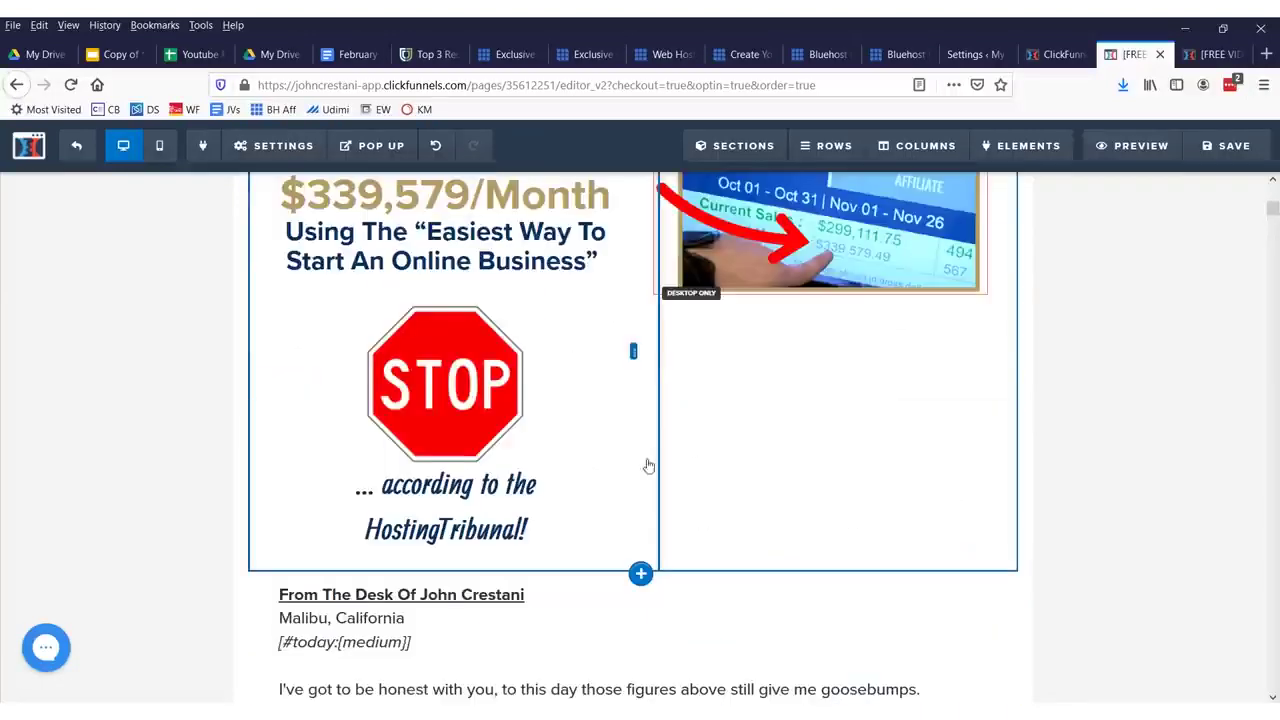
left_click_drag(633, 355, 911, 366)
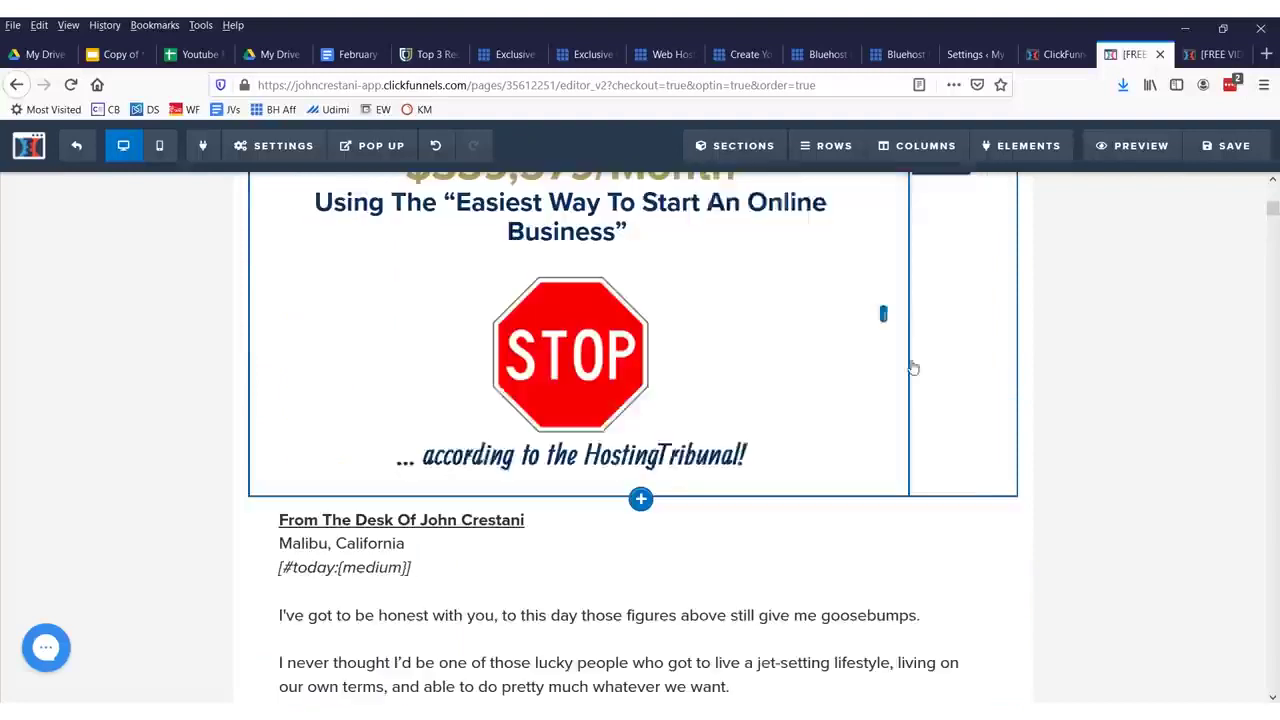
left_click_drag(827, 358, 575, 357)
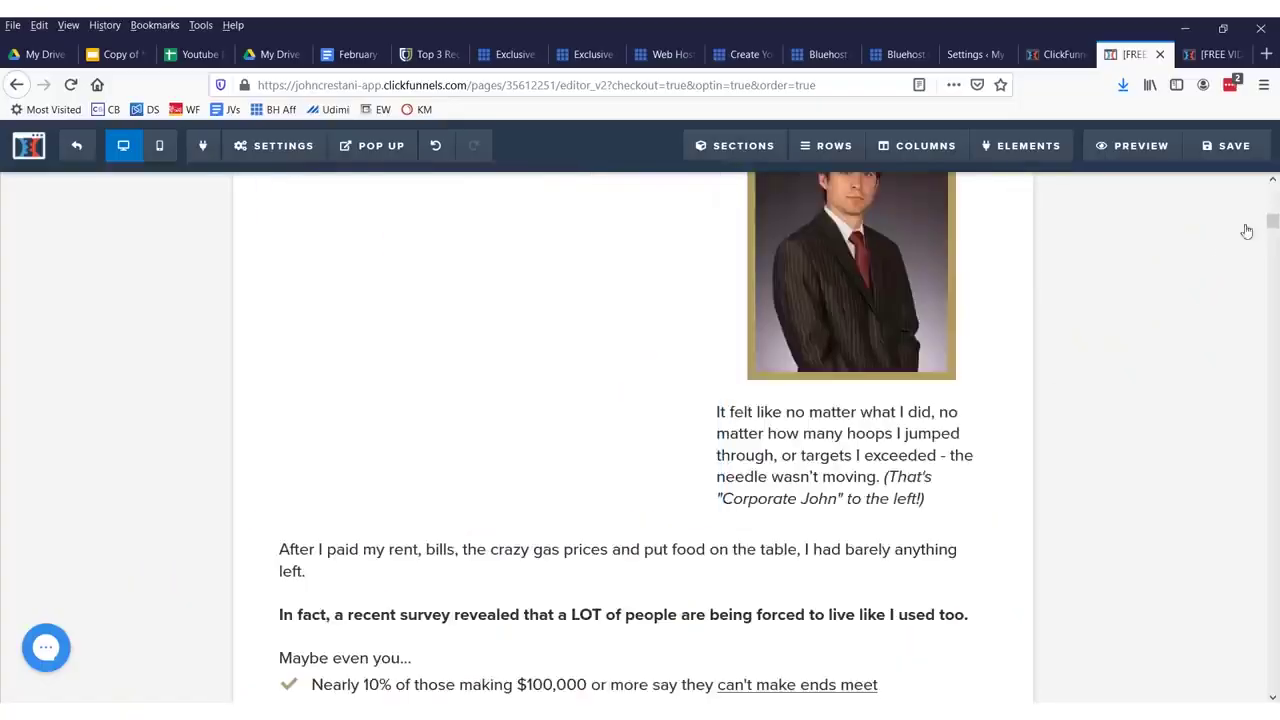
scroll(1250, 230, "down", 15)
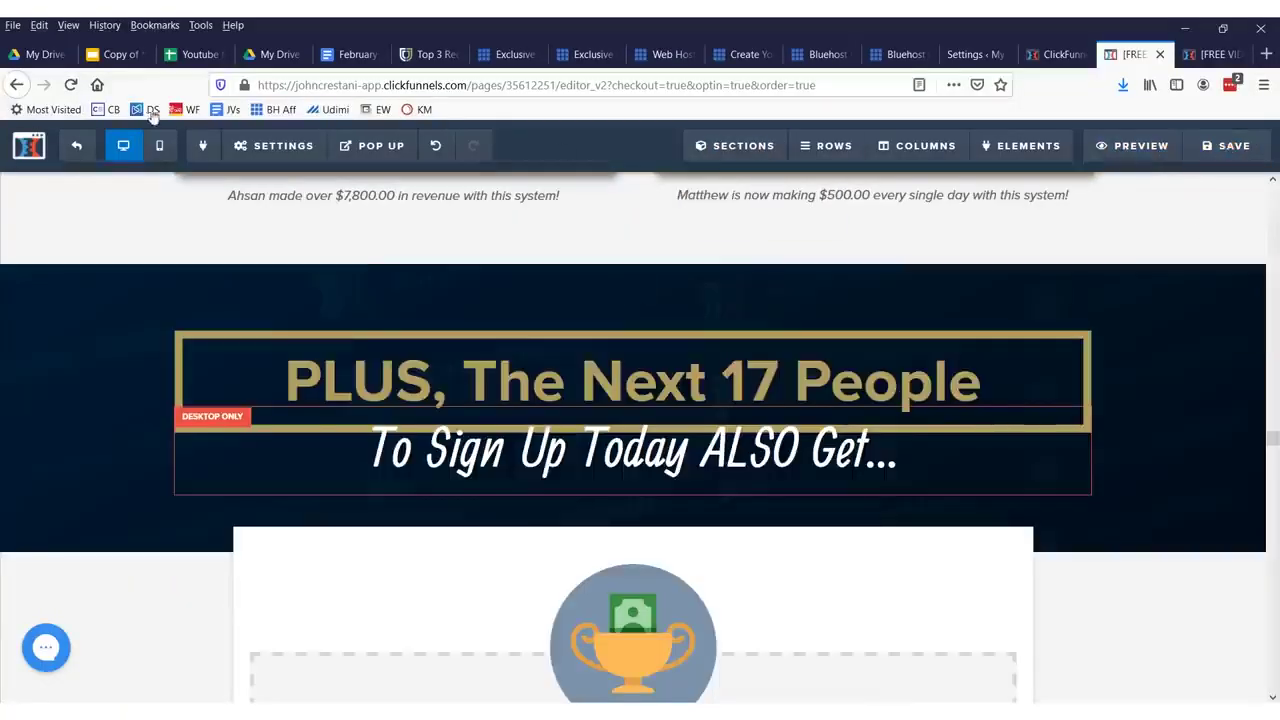
Close the sales page editor tab and confirm Leave Page without saving.
left_click(1159, 55)
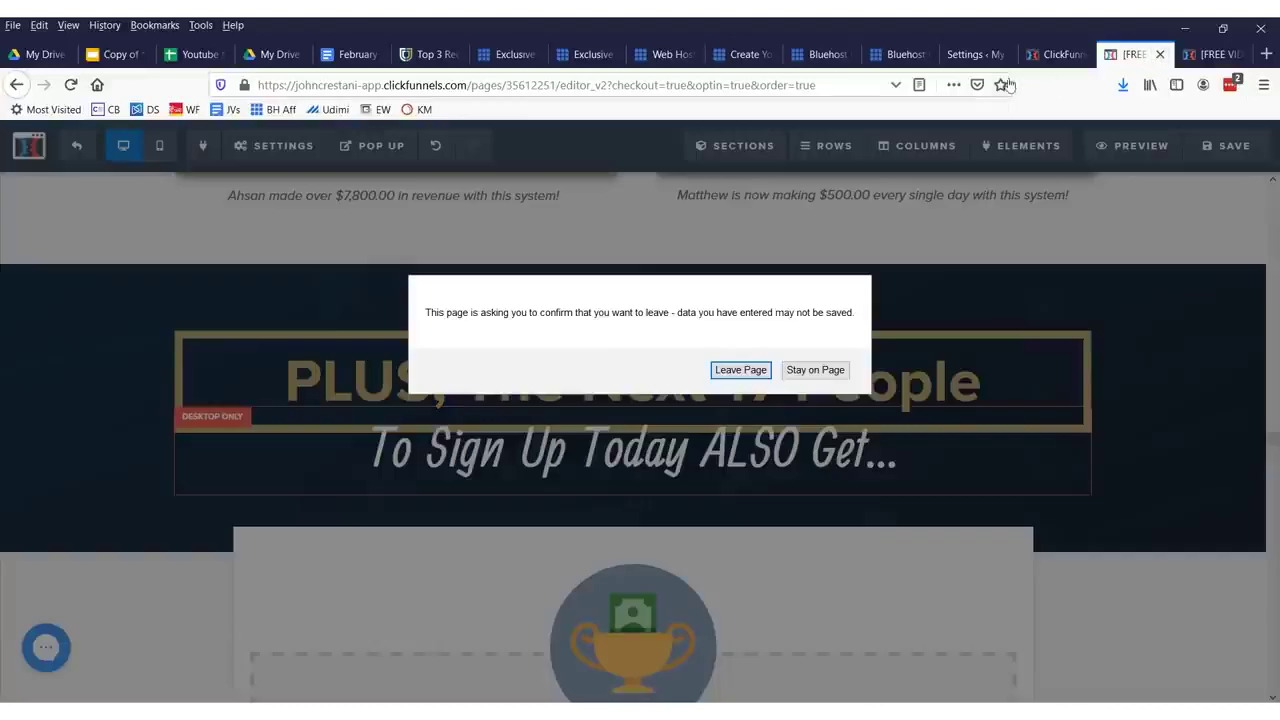
left_click(741, 370)
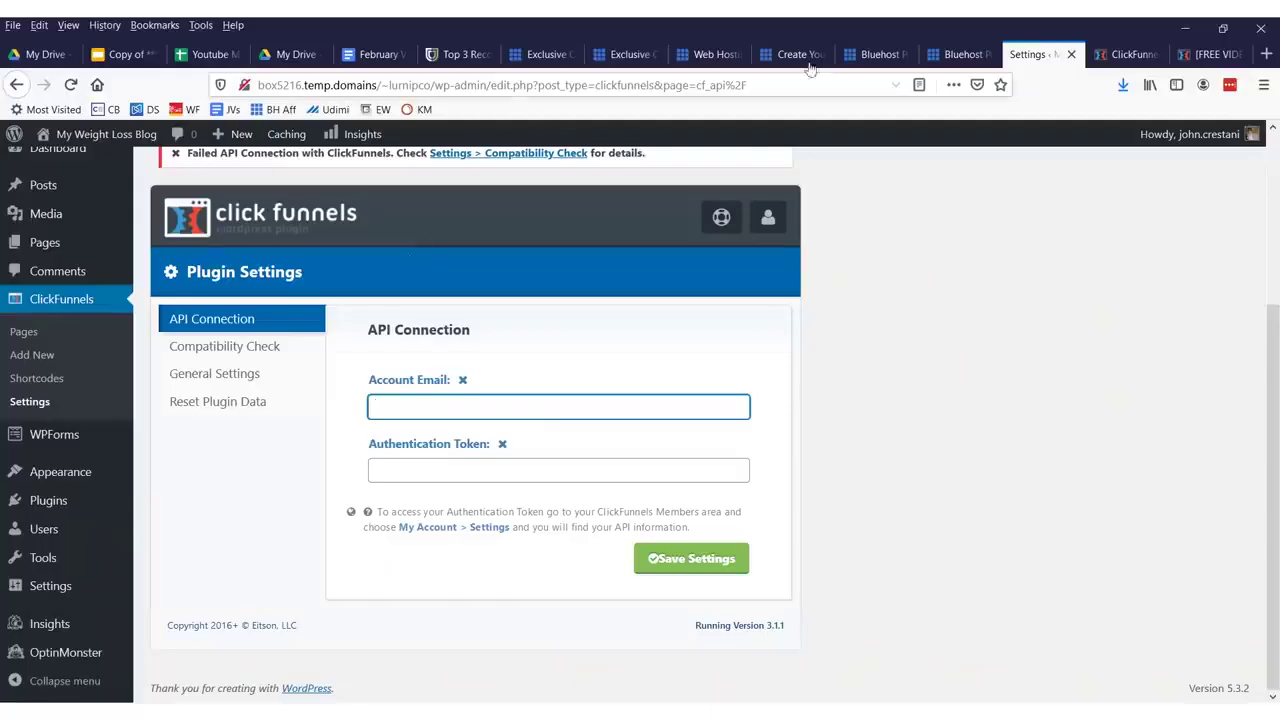
Switch to the ClickFunnels dashboard showing Quick Links and funnel sales.
left_click(1137, 55)
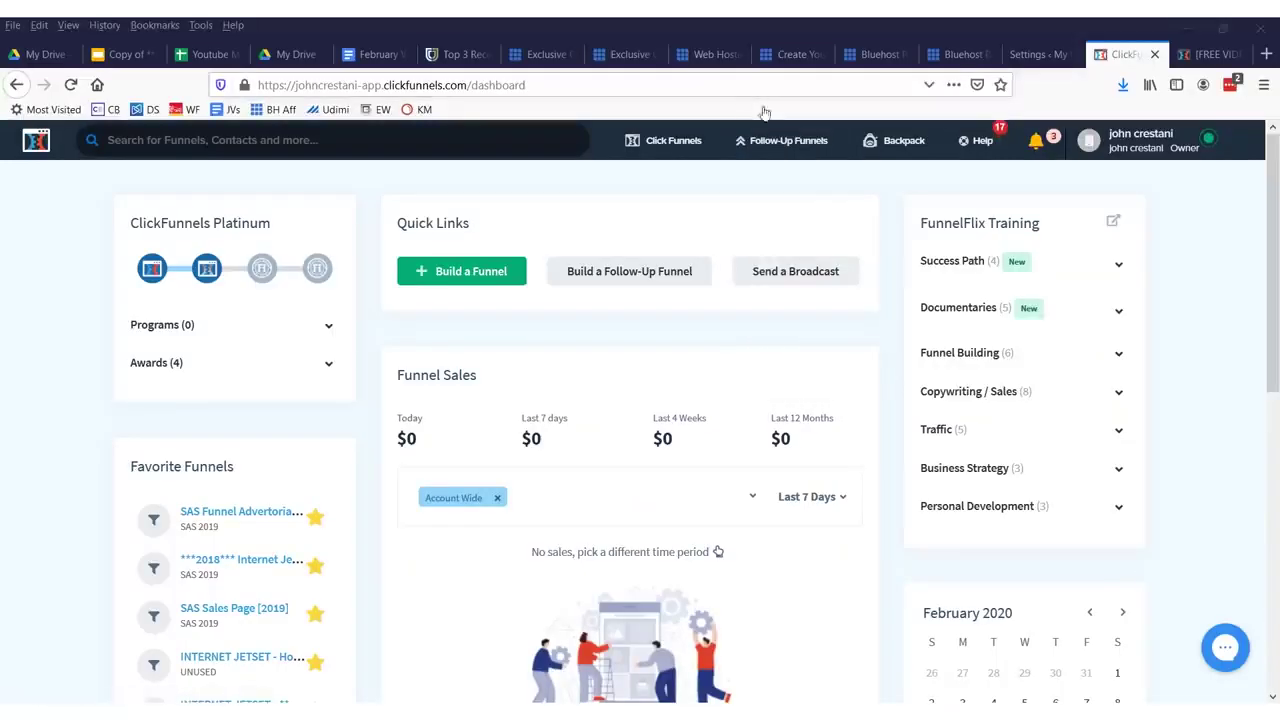
Expand the Success Path and Documentaries video lists in FunnelFlix Training.
left_click(1120, 266)
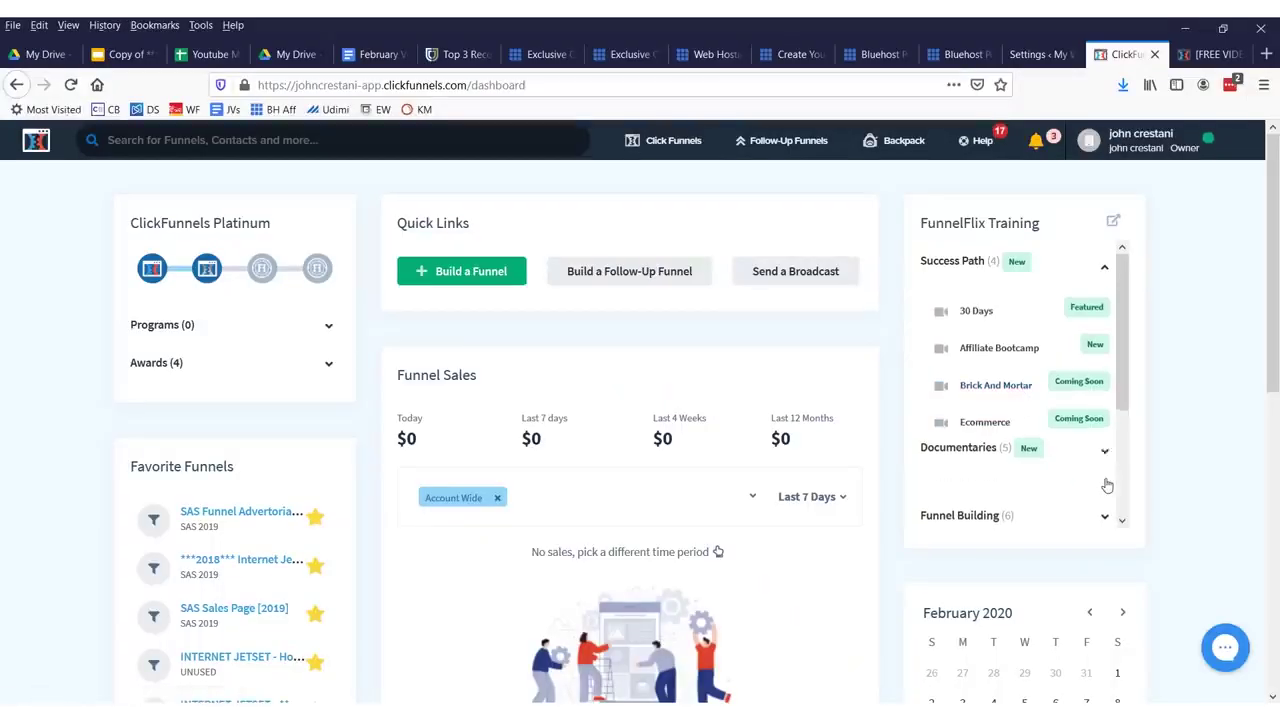
left_click(1100, 452)
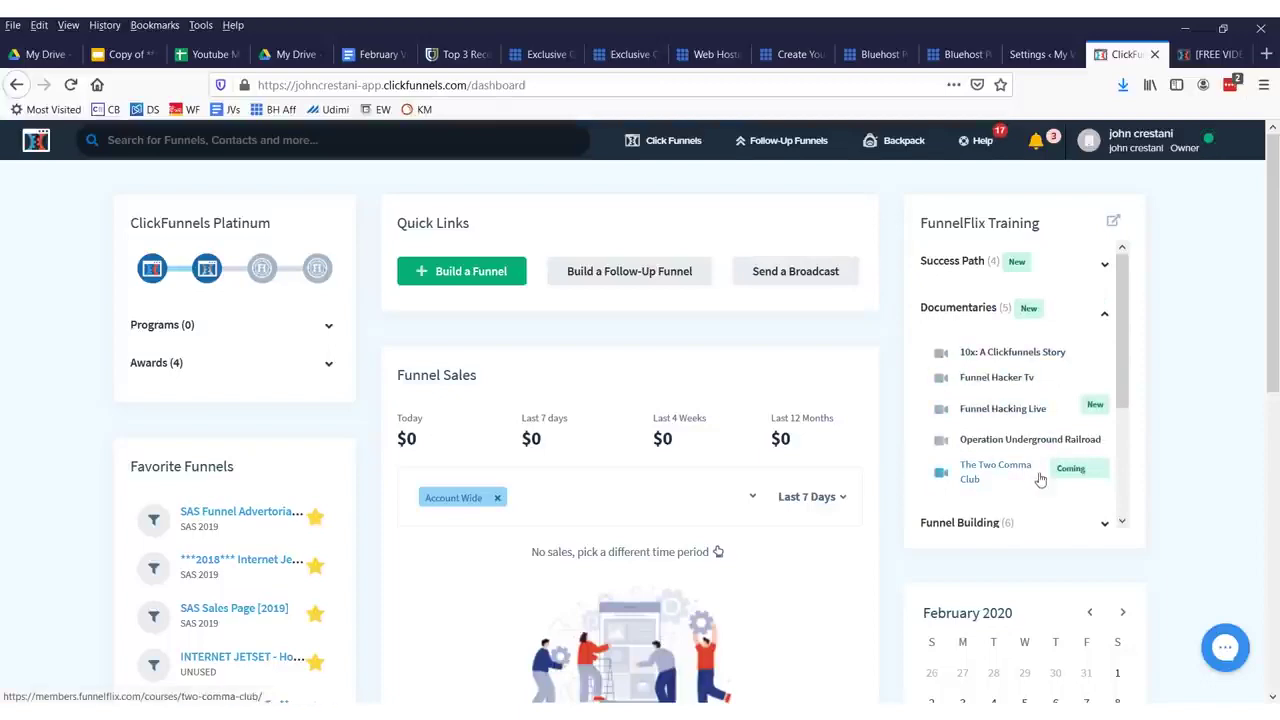